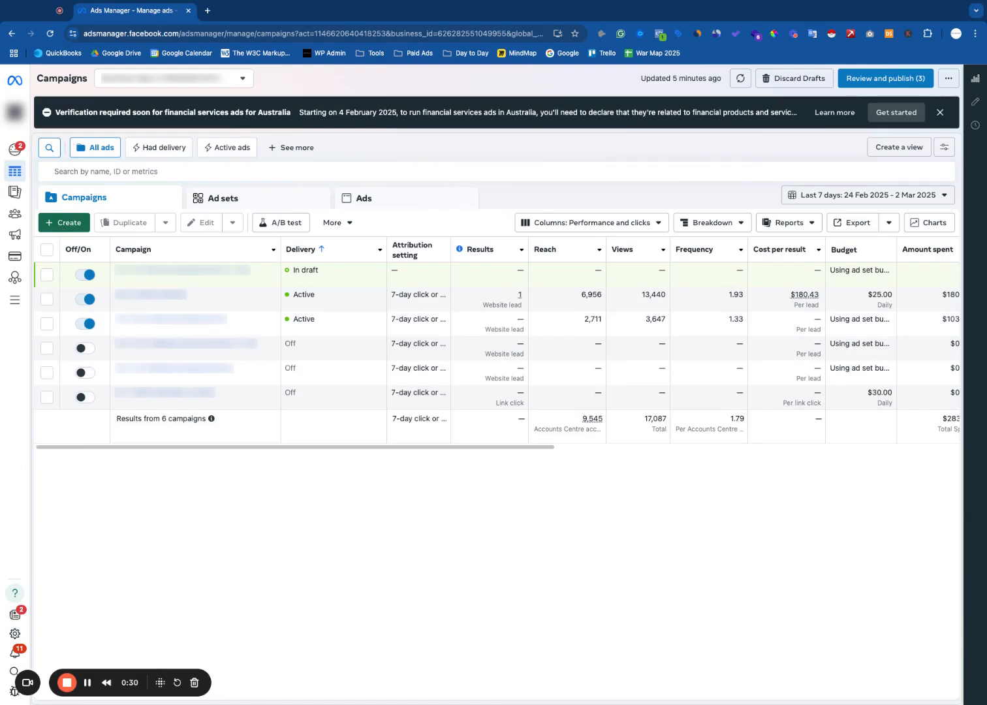
Create a new auction campaign with the Leads objective, using the manual leads campaign setup.
left_click(60, 224)
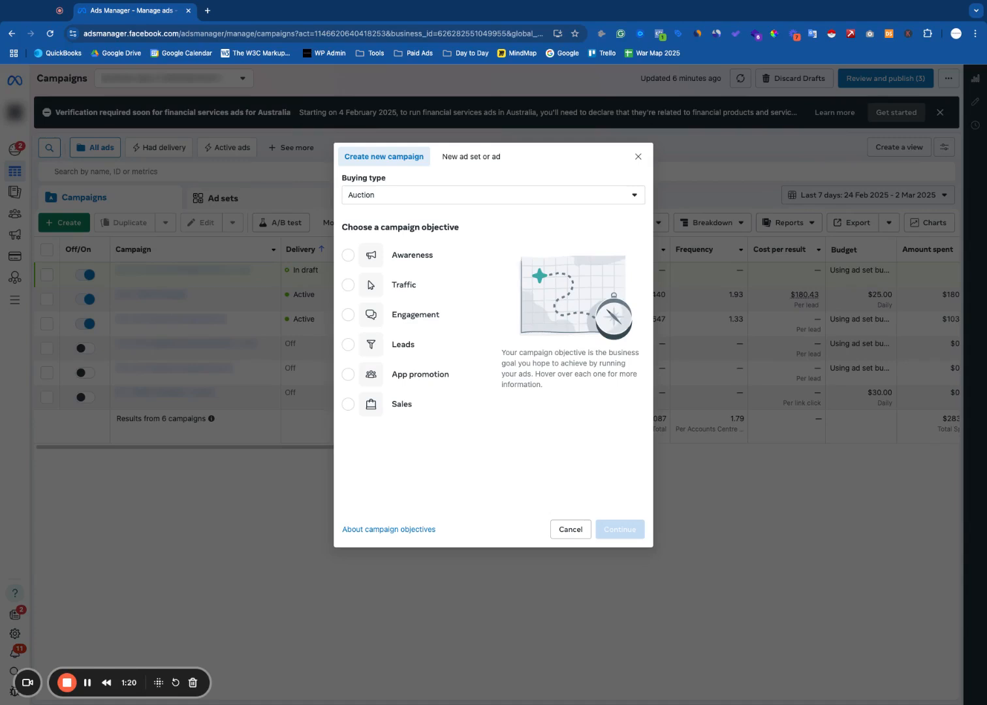
left_click(449, 346)
left_click(612, 529)
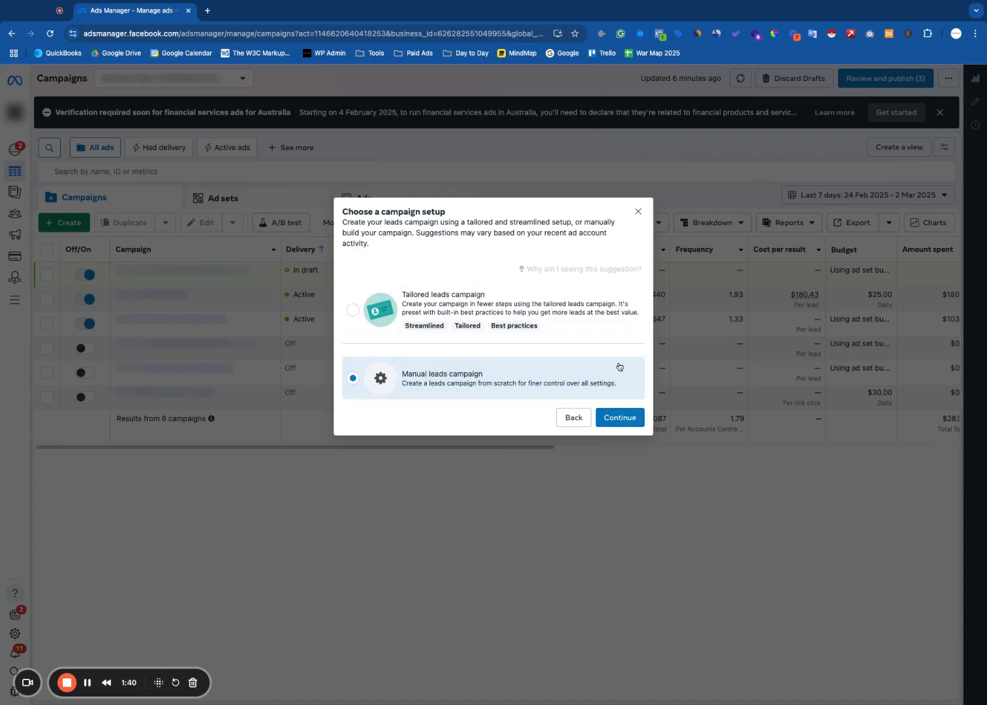
left_click(626, 416)
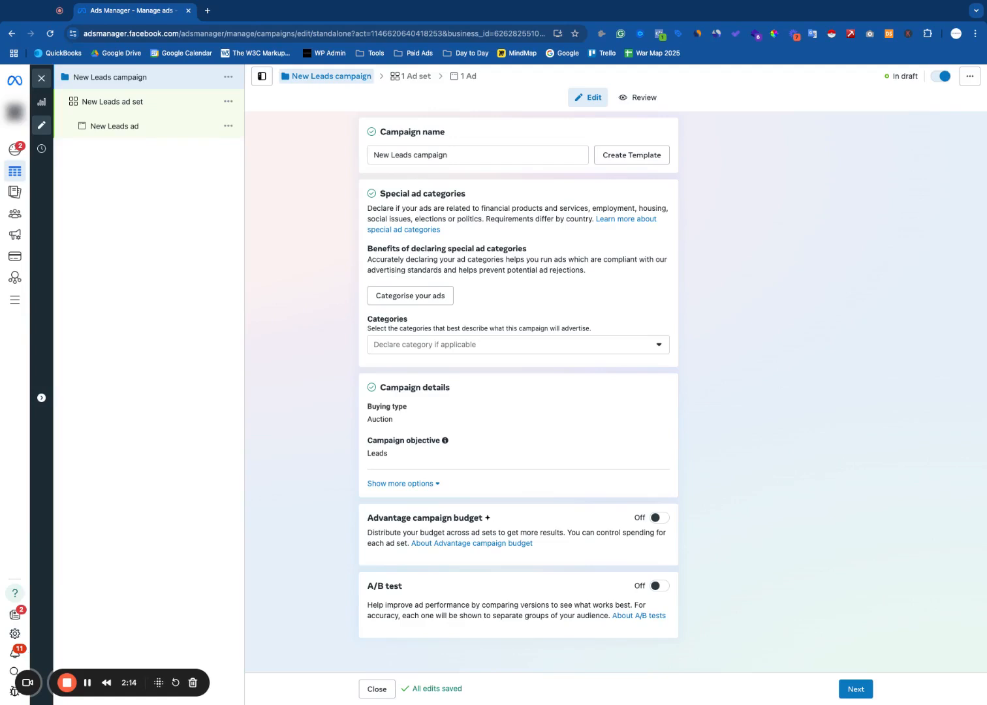
Review the campaign name and the available special ad categories without declaring any category.
left_click(455, 155)
left_click(350, 162)
triple_click(455, 158)
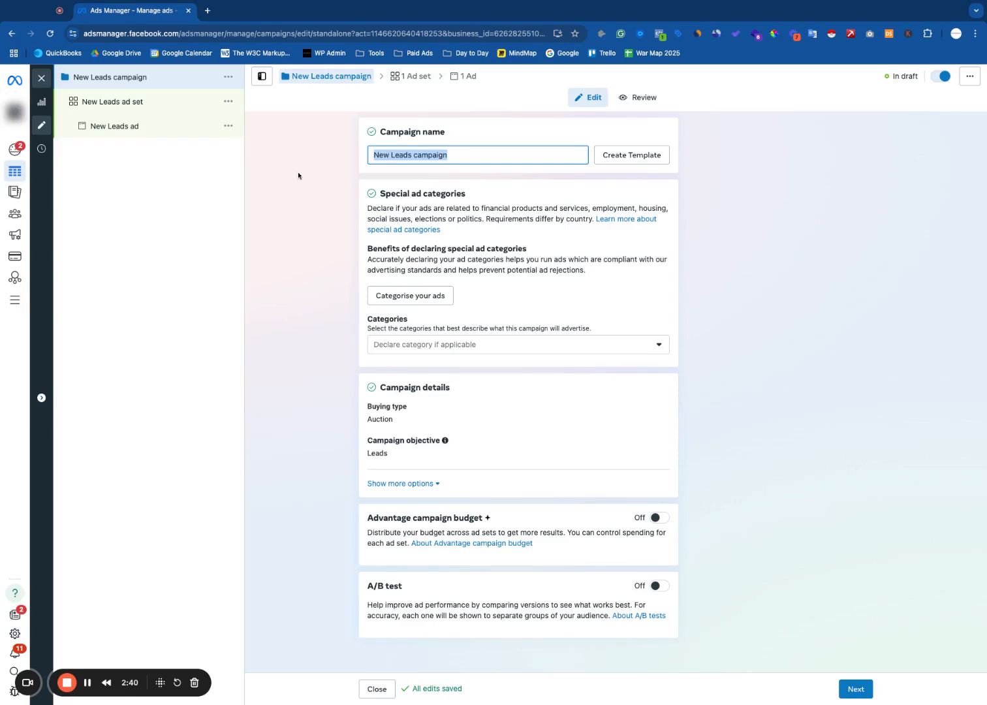
left_click(476, 197)
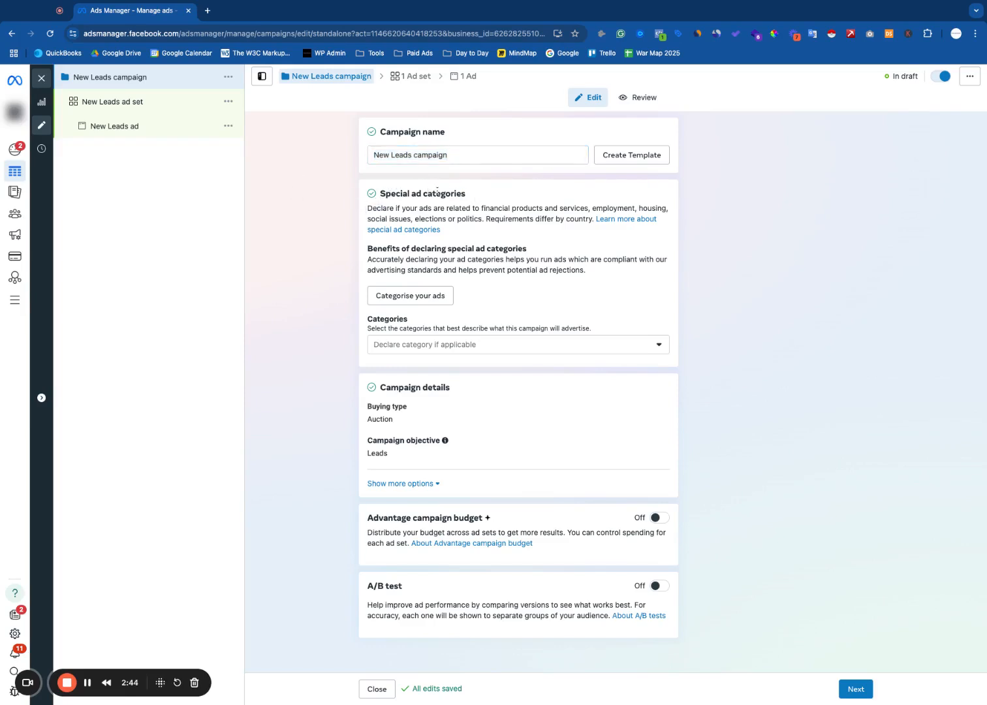
left_click(480, 344)
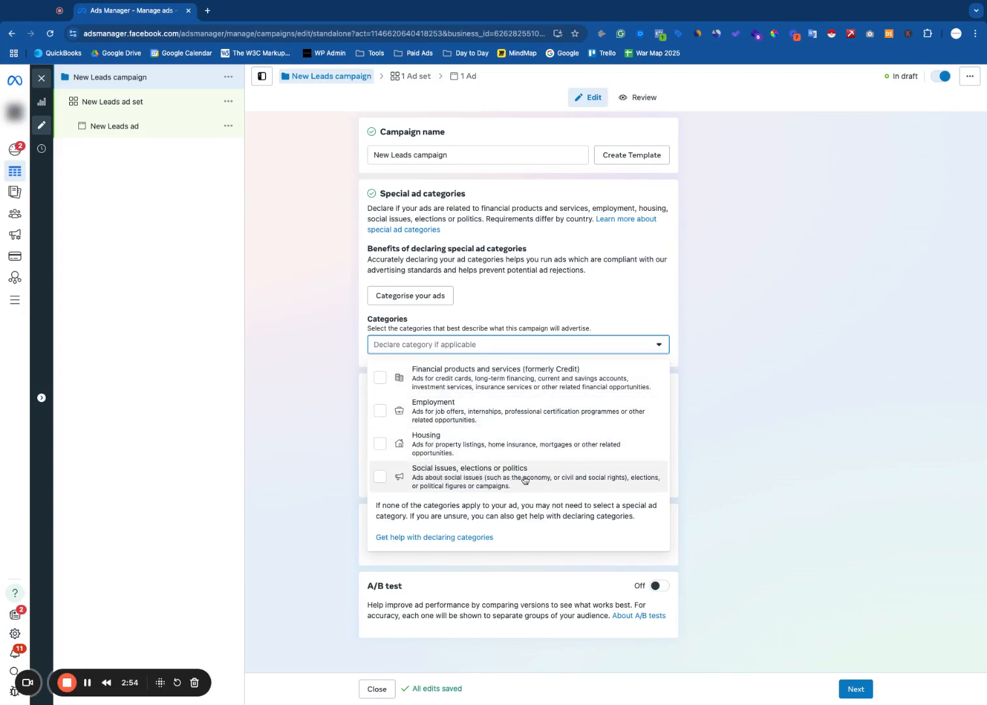
left_click(756, 418)
left_click(503, 346)
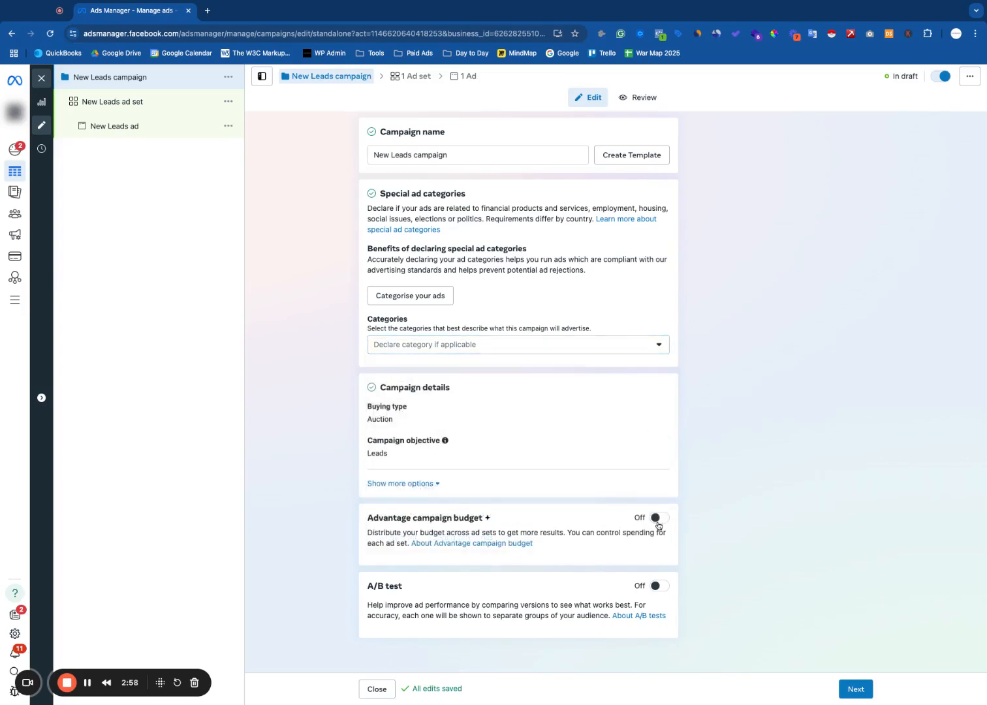
Show the additional campaign details and examine the available buying types and campaign objectives.
left_click(433, 484)
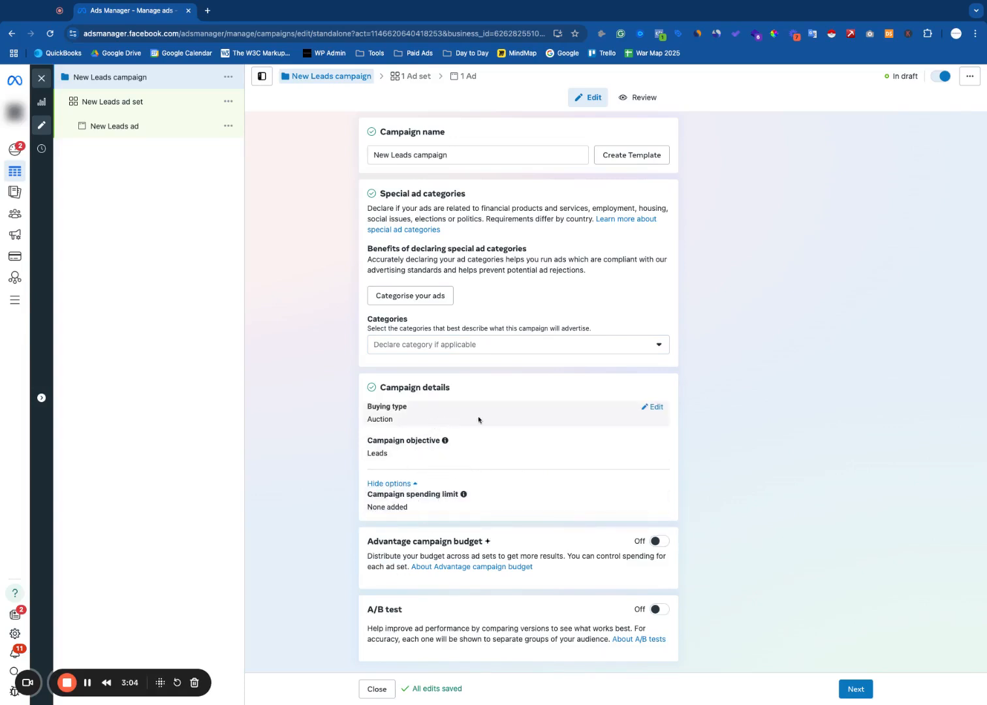
left_click(655, 407)
left_click(646, 422)
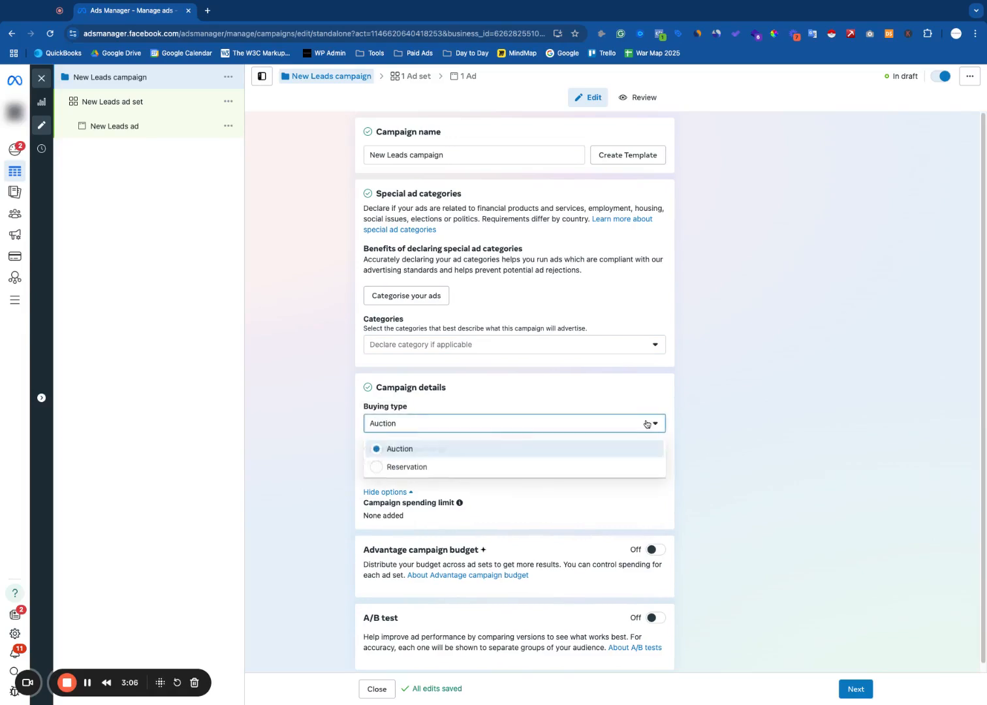
left_click(727, 436)
left_click(649, 449)
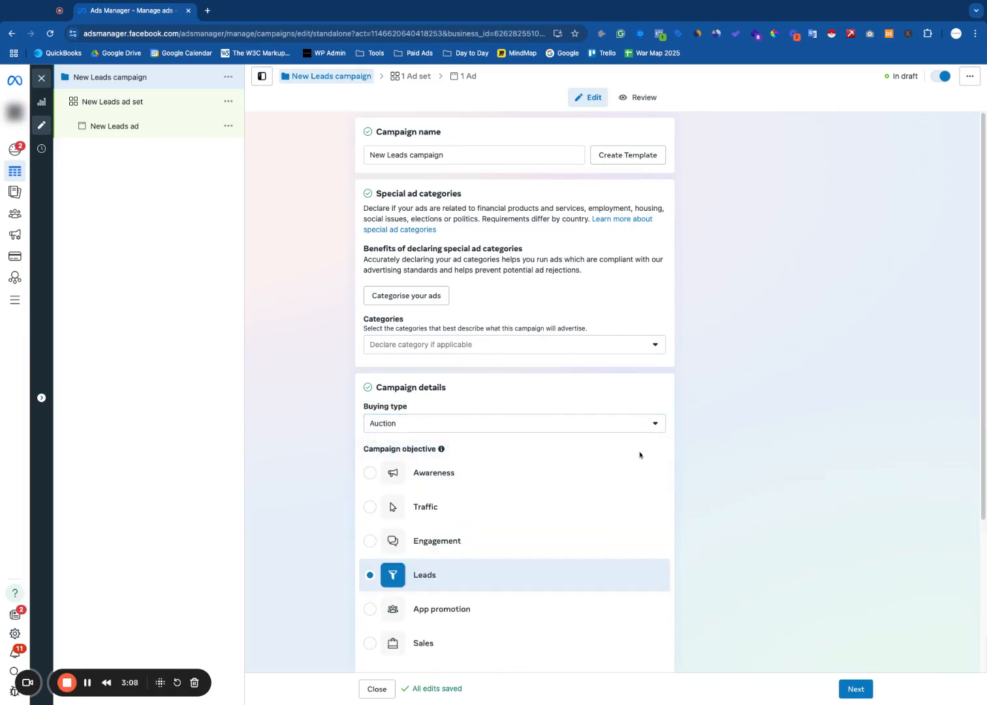
scroll(702, 464, "down", 3)
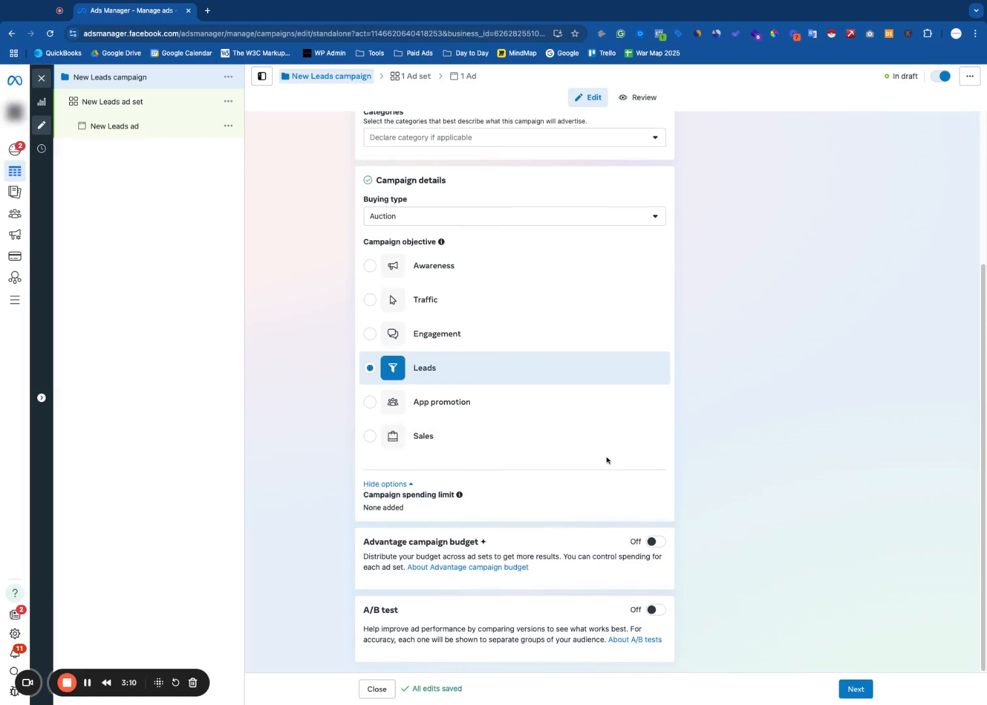
Turn on Advantage campaign budget for the leads campaign.
left_click_drag(483, 545, 362, 543)
left_click(382, 541)
left_click(650, 542)
scroll(591, 557, "down", 1)
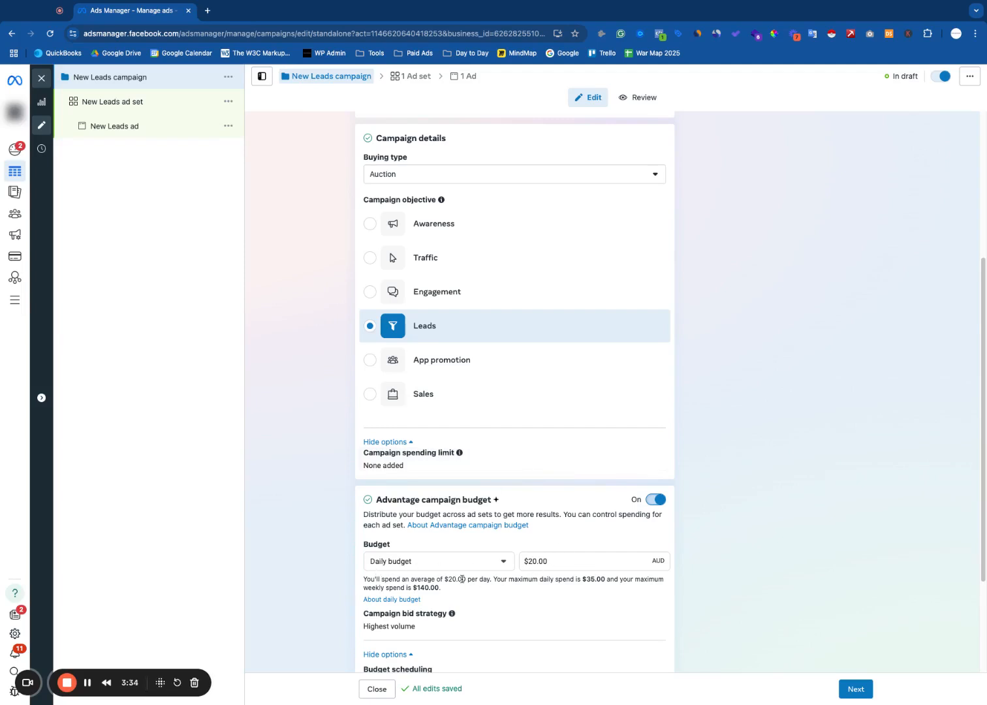
Examine the campaign's daily budget explanation, including the maximum daily and weekly spend.
left_click_drag(494, 579, 603, 579)
left_click(616, 579)
left_click_drag(450, 588, 380, 588)
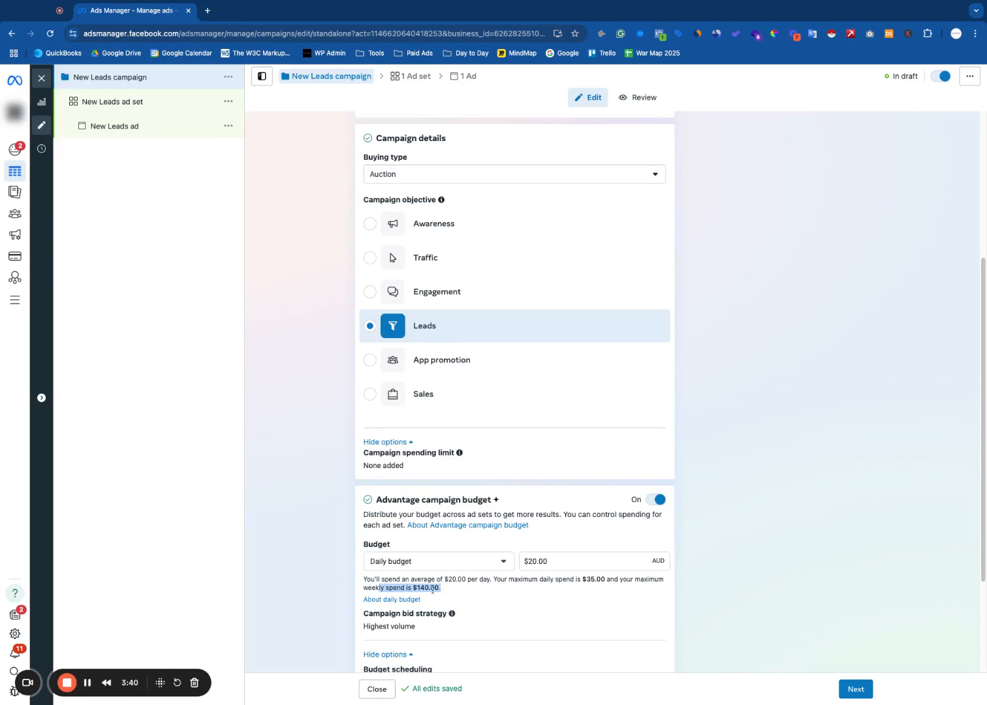
left_click(447, 591)
left_click_drag(581, 580, 605, 580)
left_click(601, 580)
left_click_drag(454, 590, 452, 591)
left_click(449, 591)
scroll(560, 565, "down", 1)
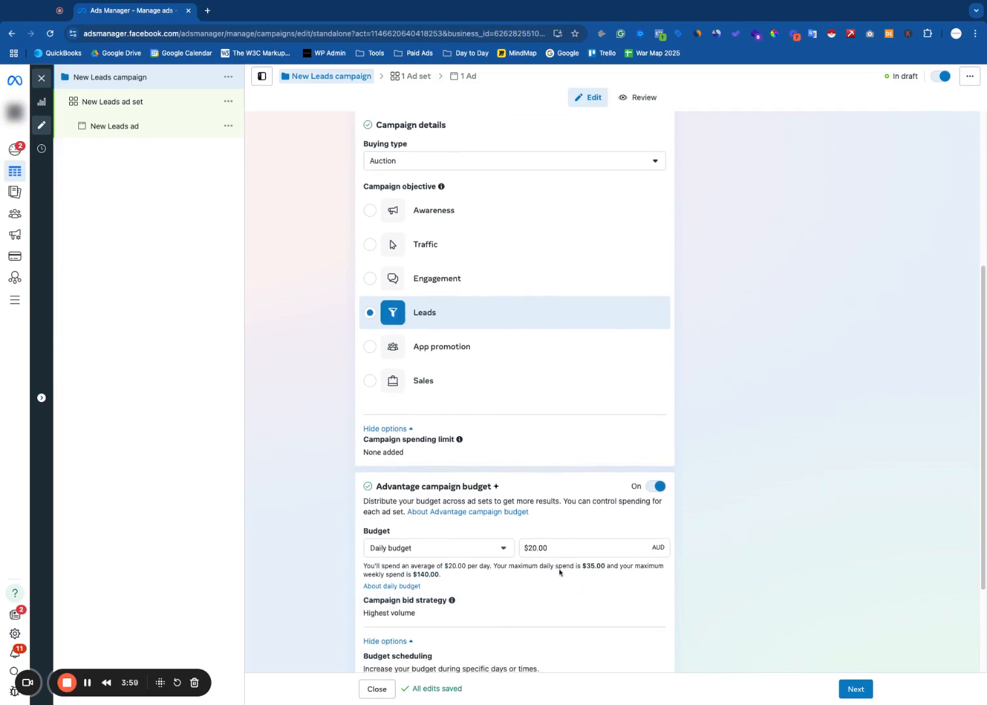
Turn Advantage campaign budget back off.
left_click(658, 489)
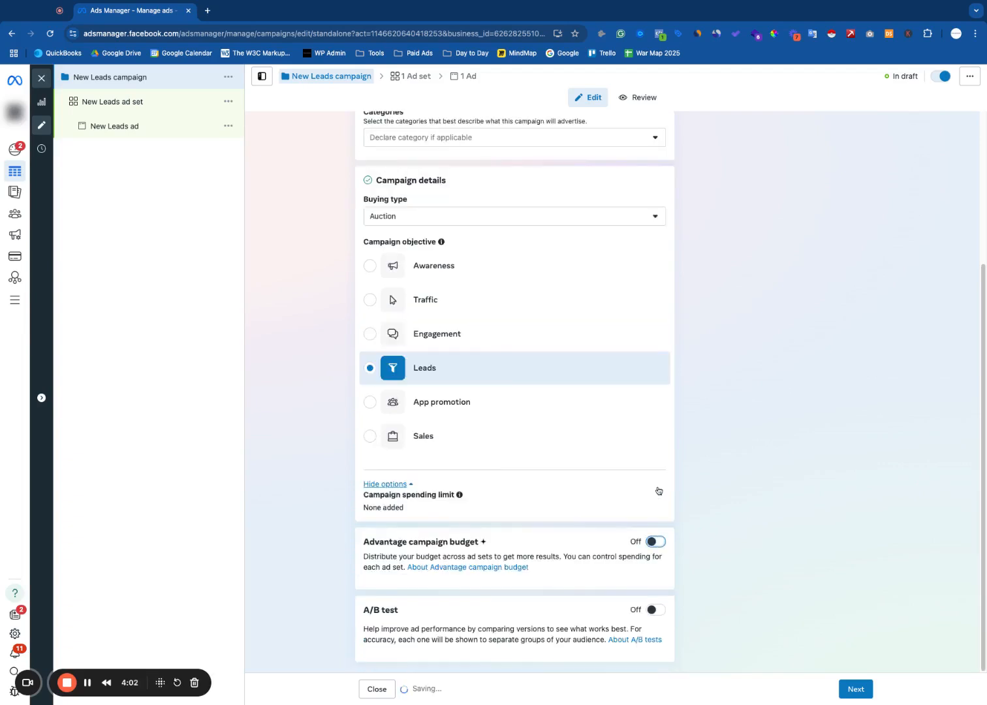
left_click_drag(385, 540, 481, 542)
left_click(488, 545)
Preview the A/B test options, switch the test back off, and continue to the ad set settings.
left_click(649, 609)
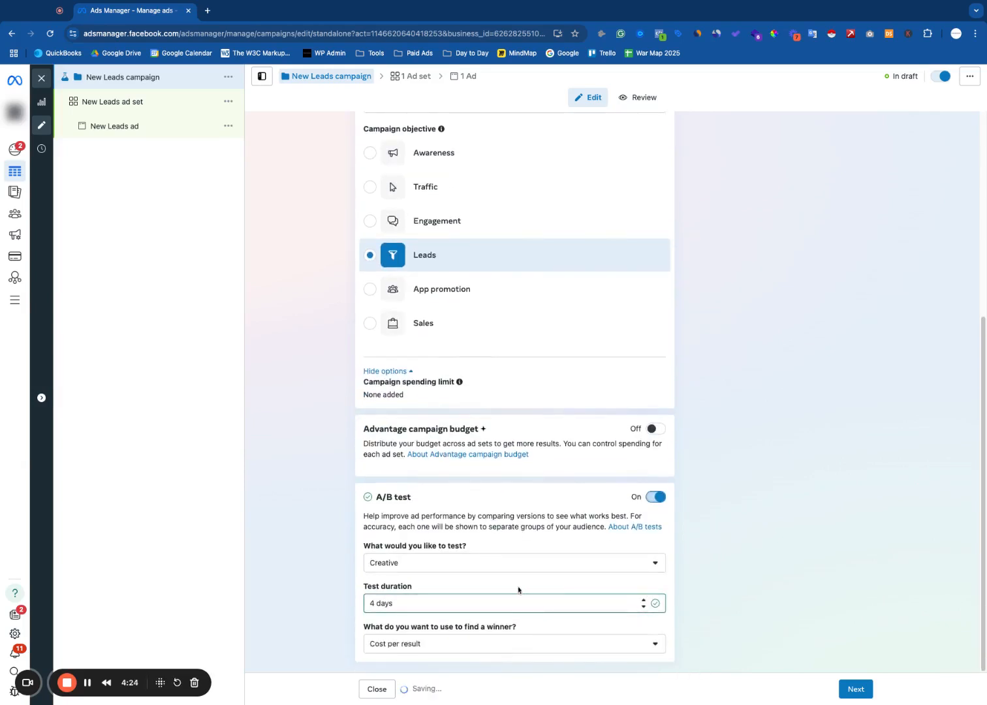
left_click(655, 497)
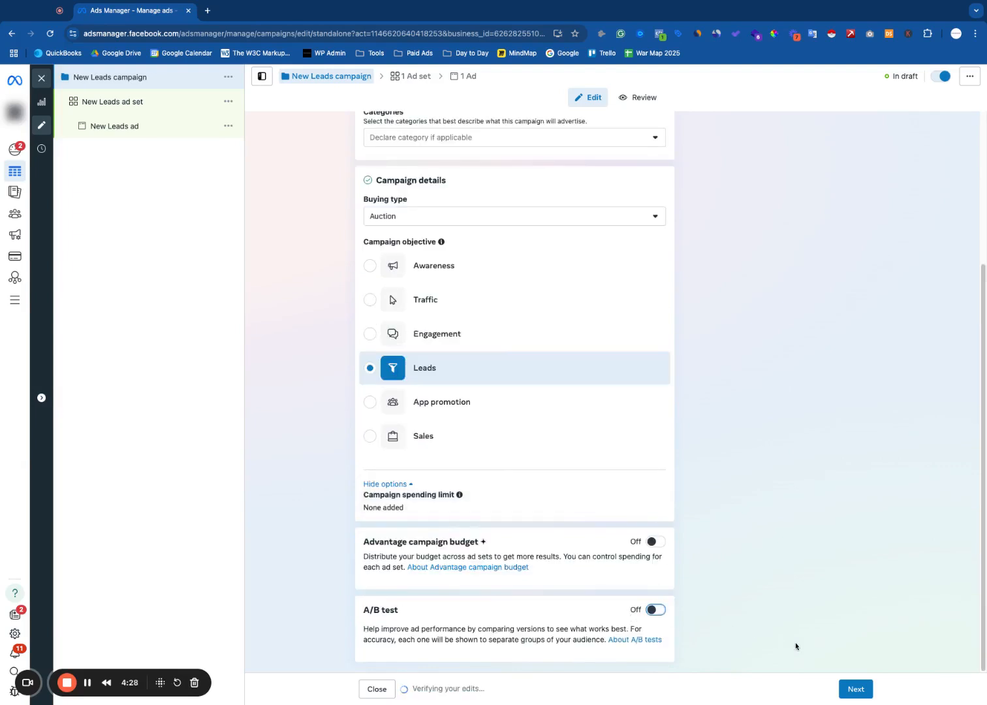
left_click(856, 688)
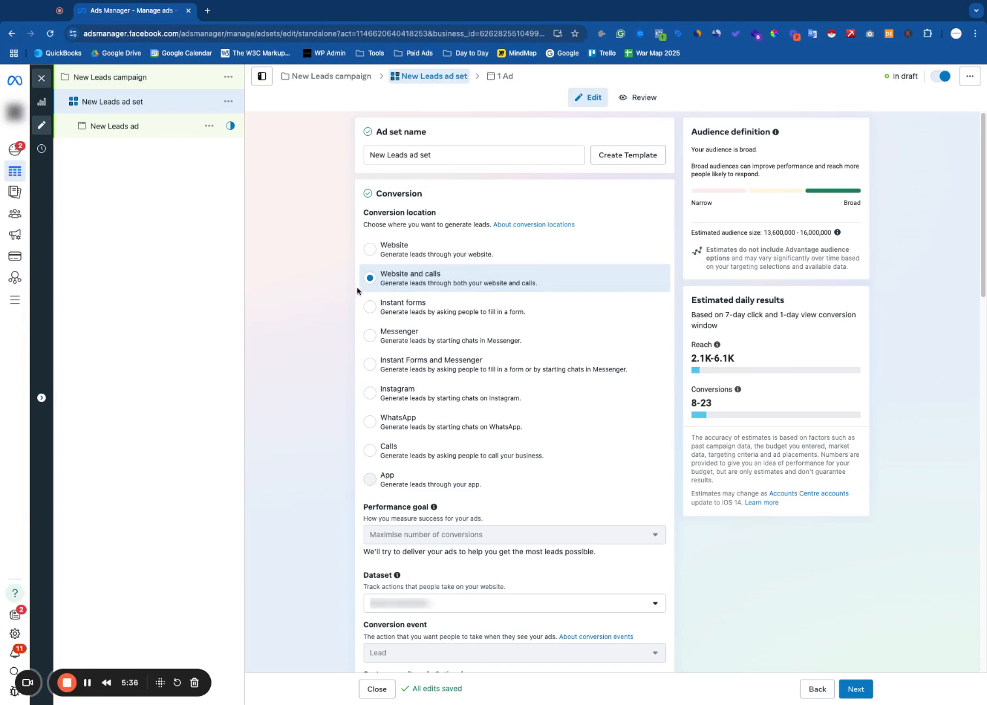
Examine the ad set's conversion location, performance goal, dataset, conversion event and cost per result goal, plus the estimated daily results.
scroll(349, 295, "down", 1)
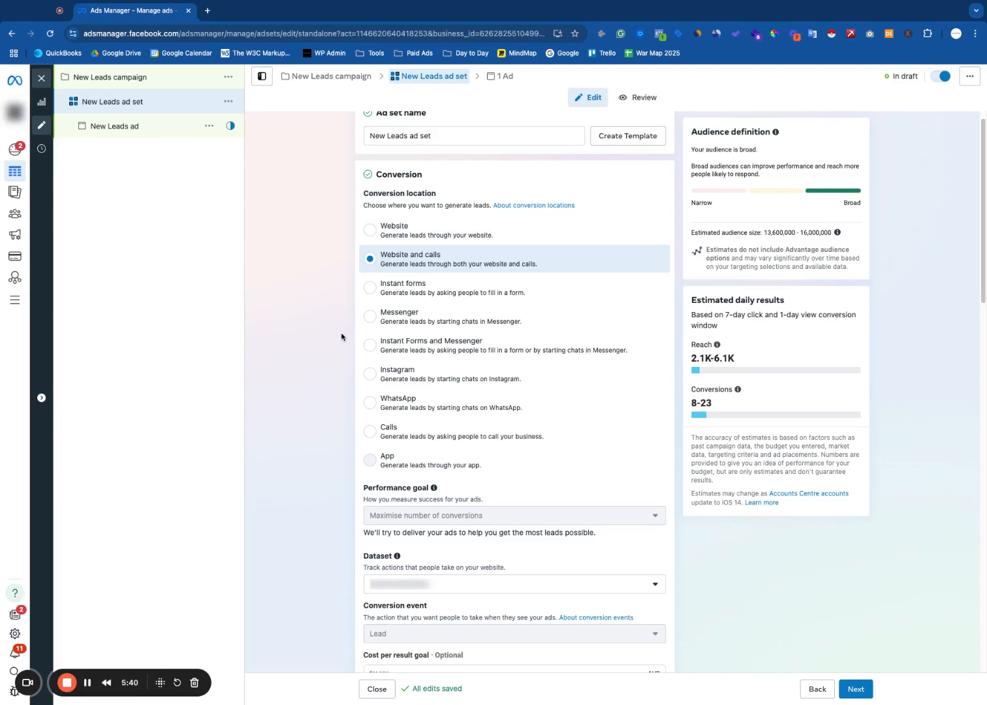
scroll(341, 336, "down", 1)
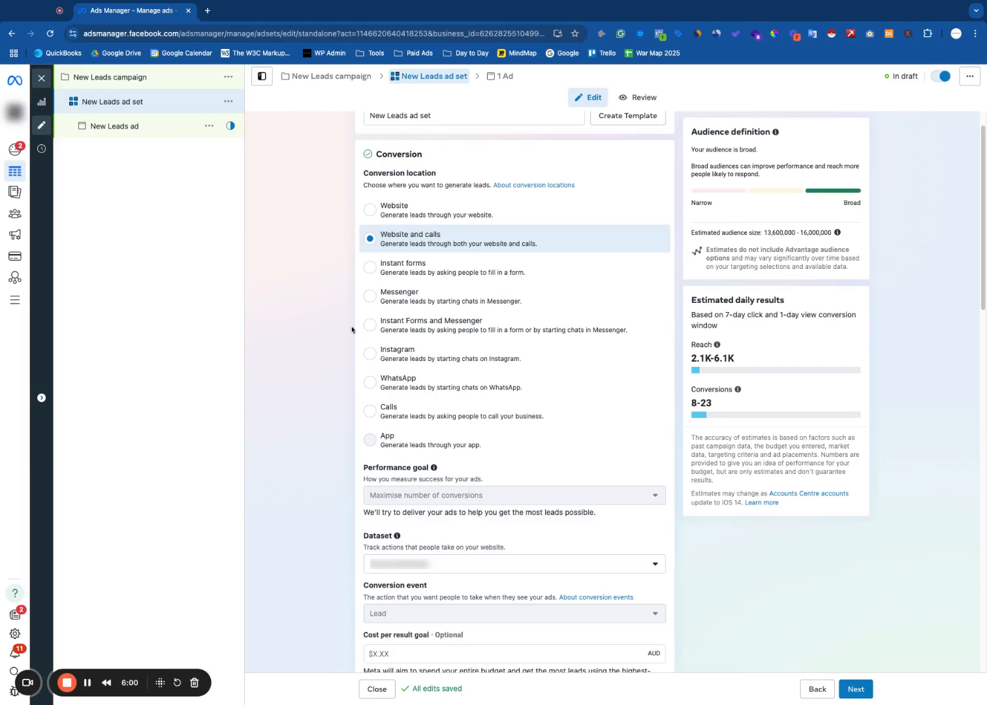
scroll(350, 305, "down", 1)
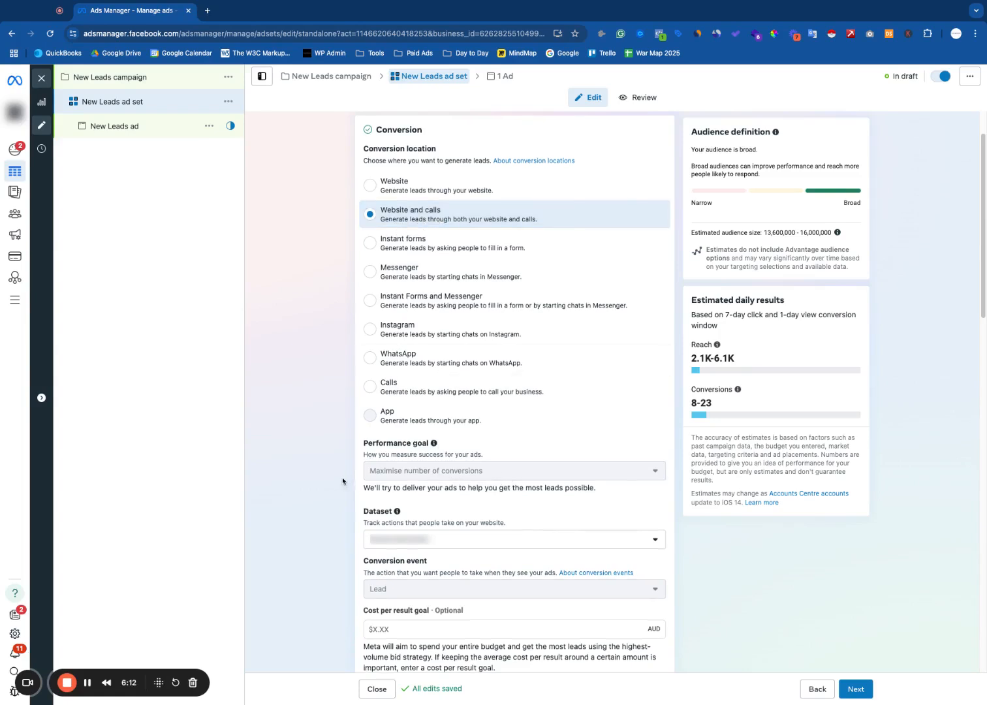
scroll(344, 481, "down", 1)
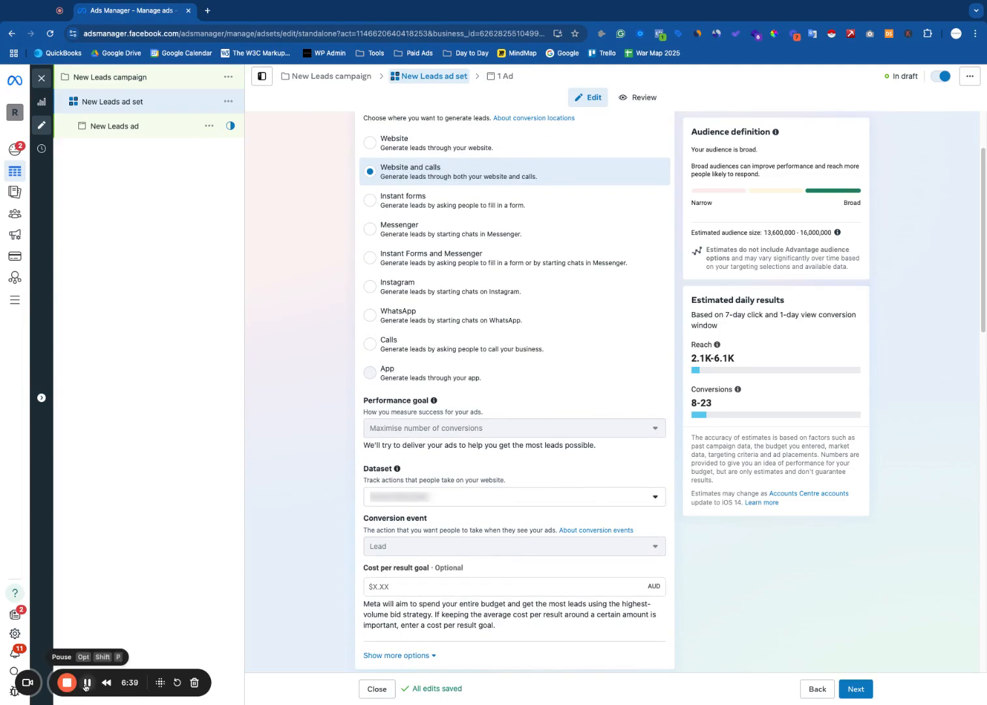
scroll(370, 581, "down", 1)
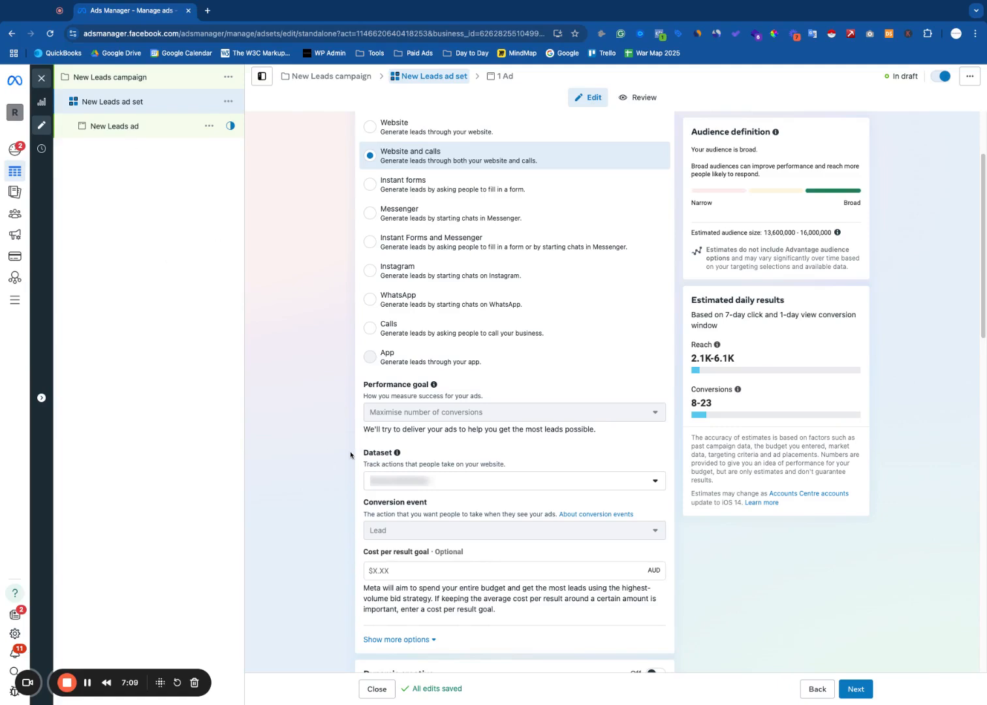
scroll(362, 455, "down", 1)
scroll(374, 461, "down", 1)
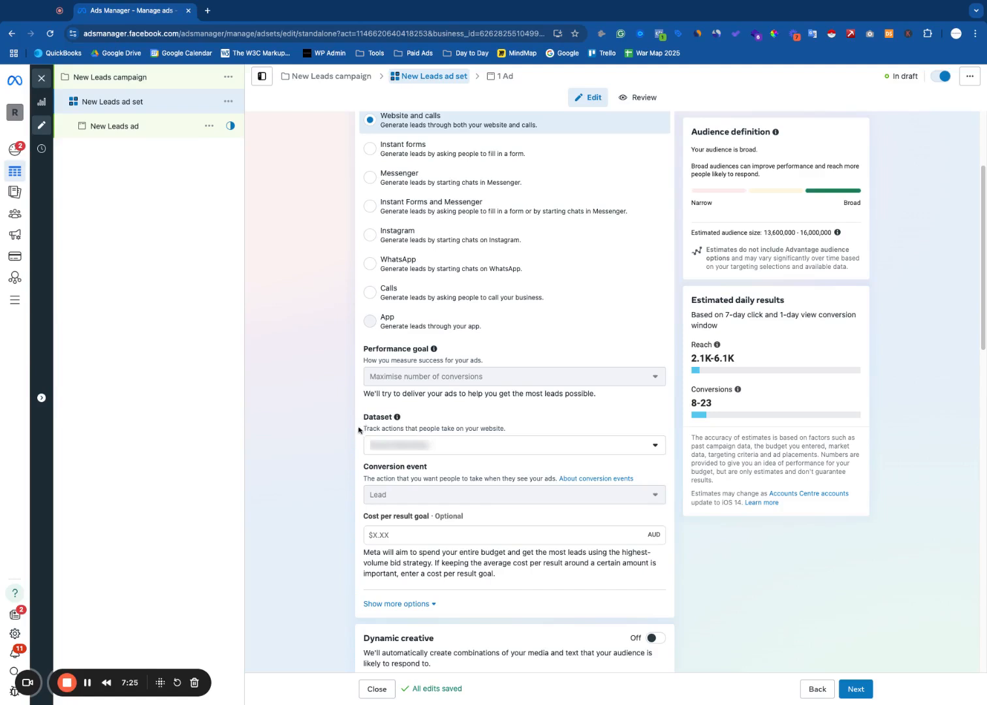
scroll(362, 431, "down", 1)
triple_click(366, 455)
left_click(437, 458)
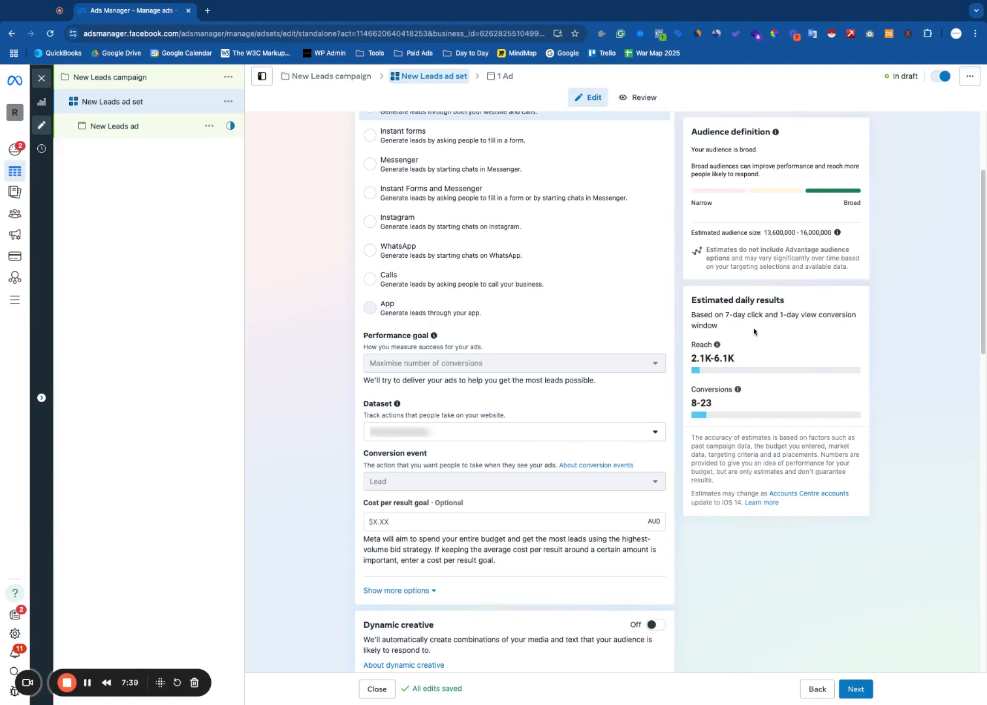
mouse_move(720, 364)
scroll(768, 415, "down", 3)
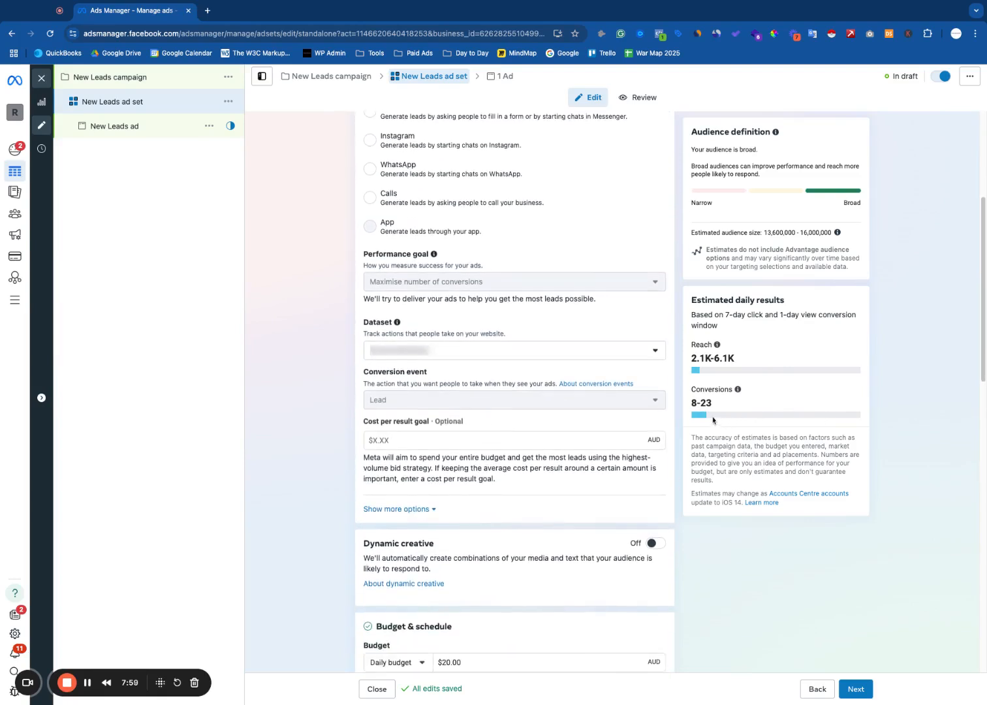
scroll(713, 422, "down", 3)
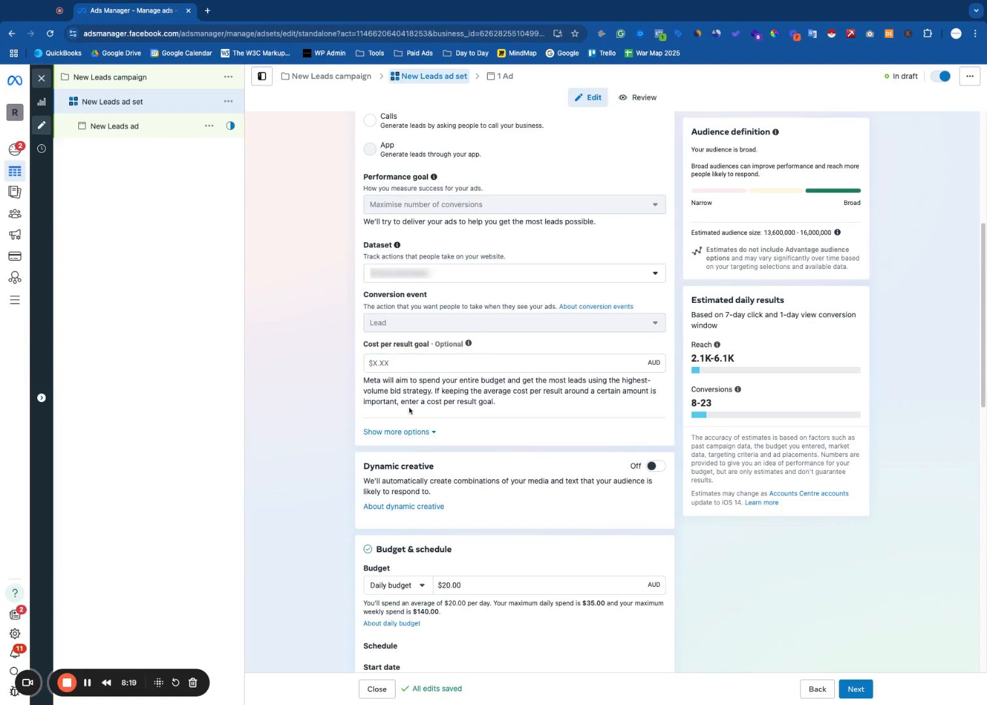
Show the additional conversion options and examine the attribution setting, delivery type, dynamic creative and budget sections of the ad set.
left_click(396, 431)
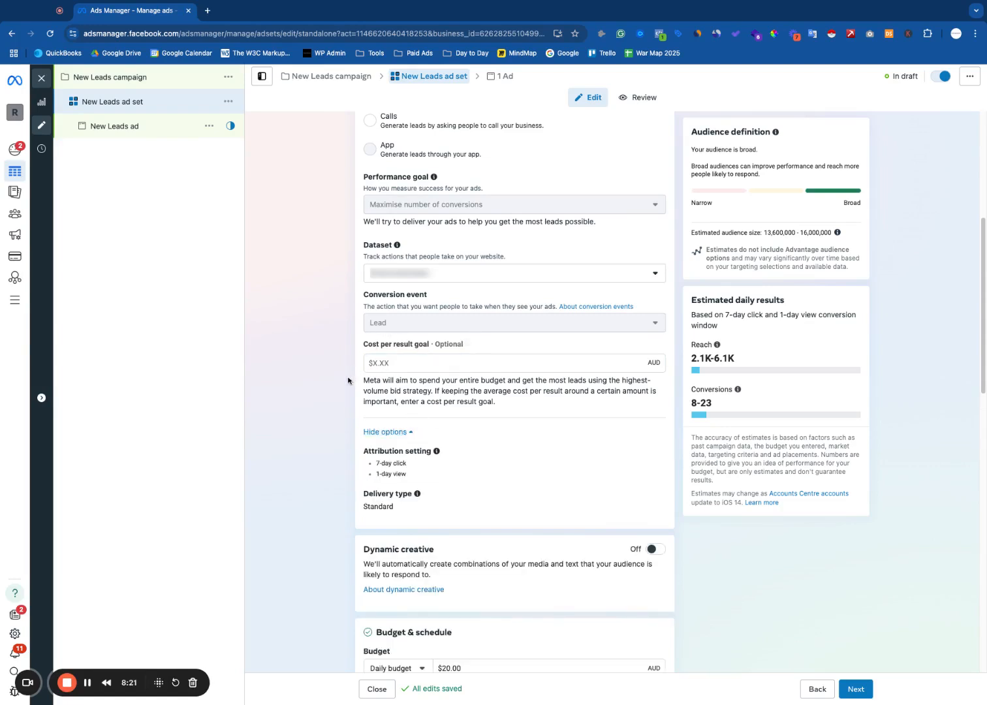
scroll(350, 382, "down", 1)
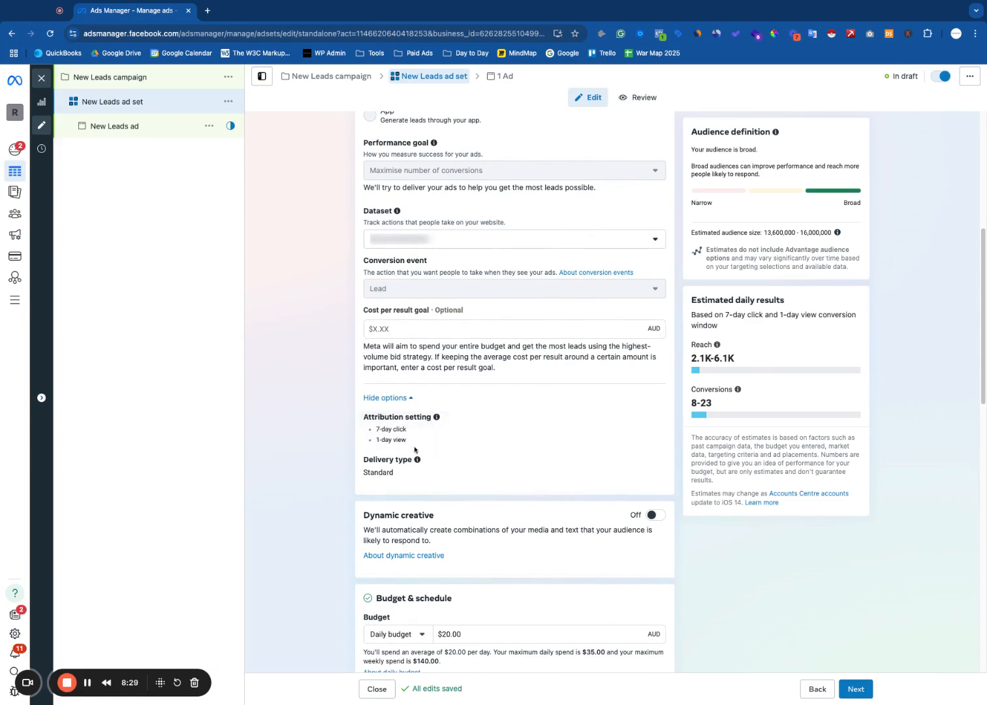
scroll(414, 450, "down", 3)
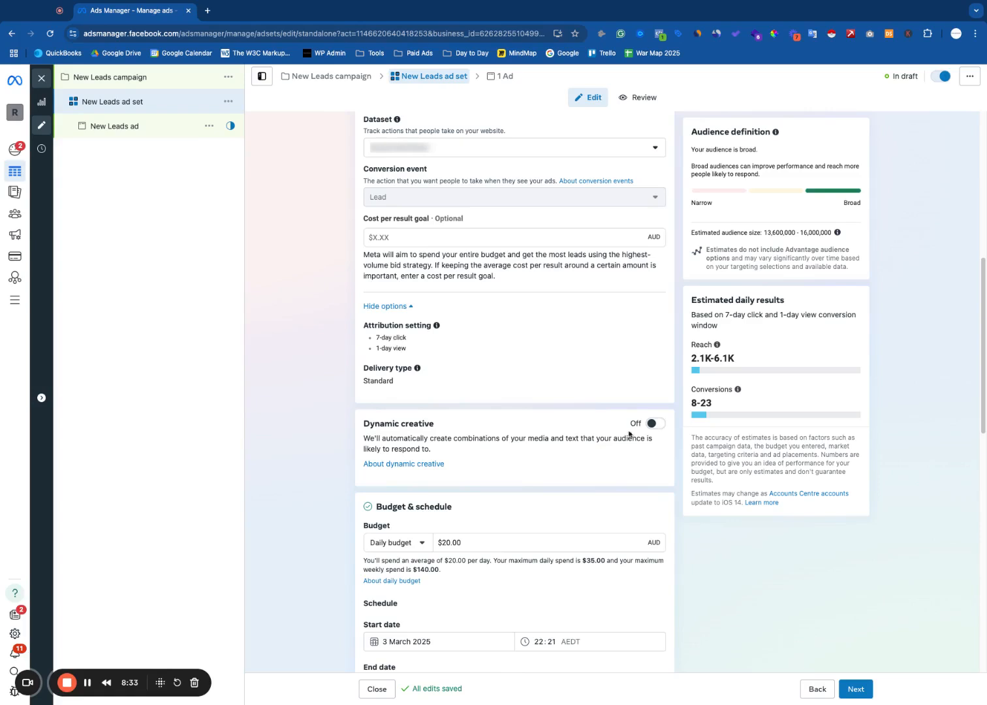
left_click_drag(446, 429, 359, 429)
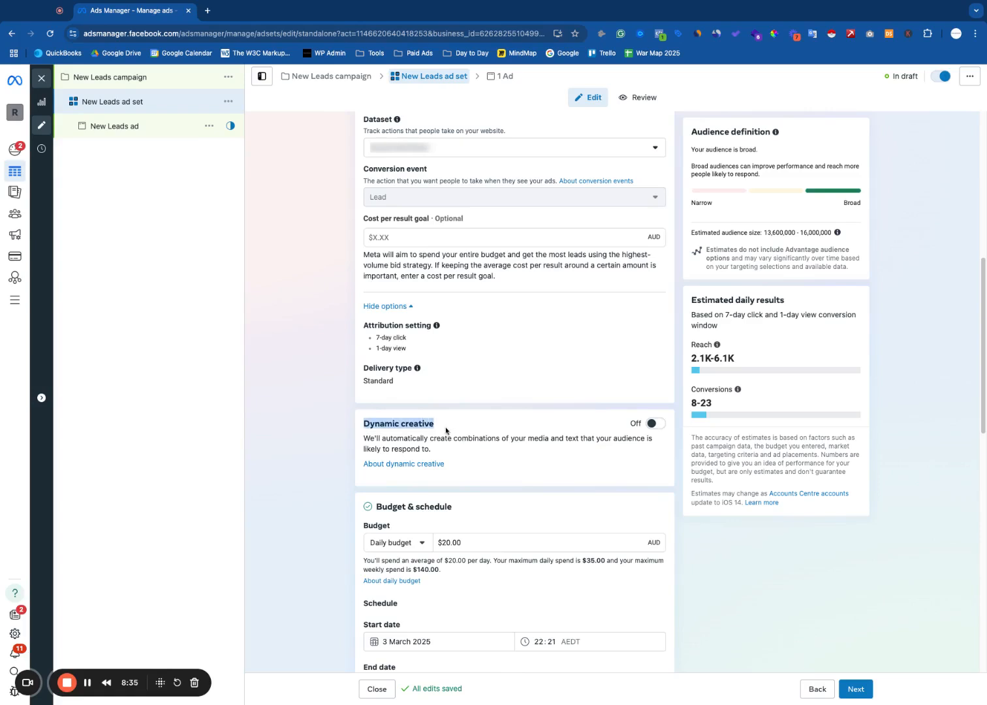
left_click(378, 422)
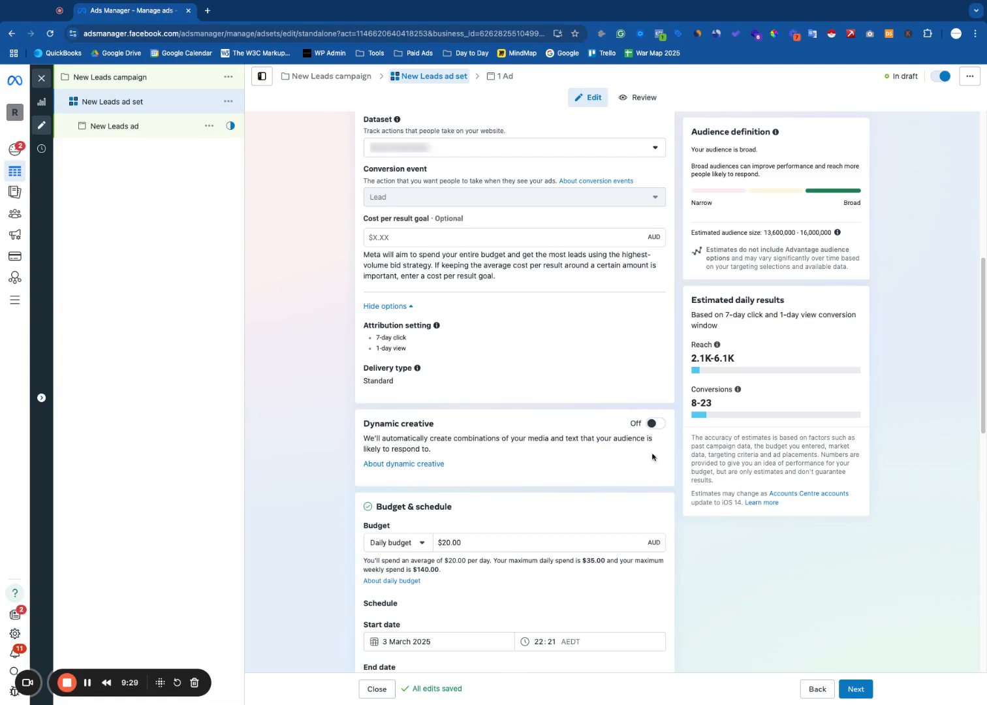
scroll(653, 457, "down", 1)
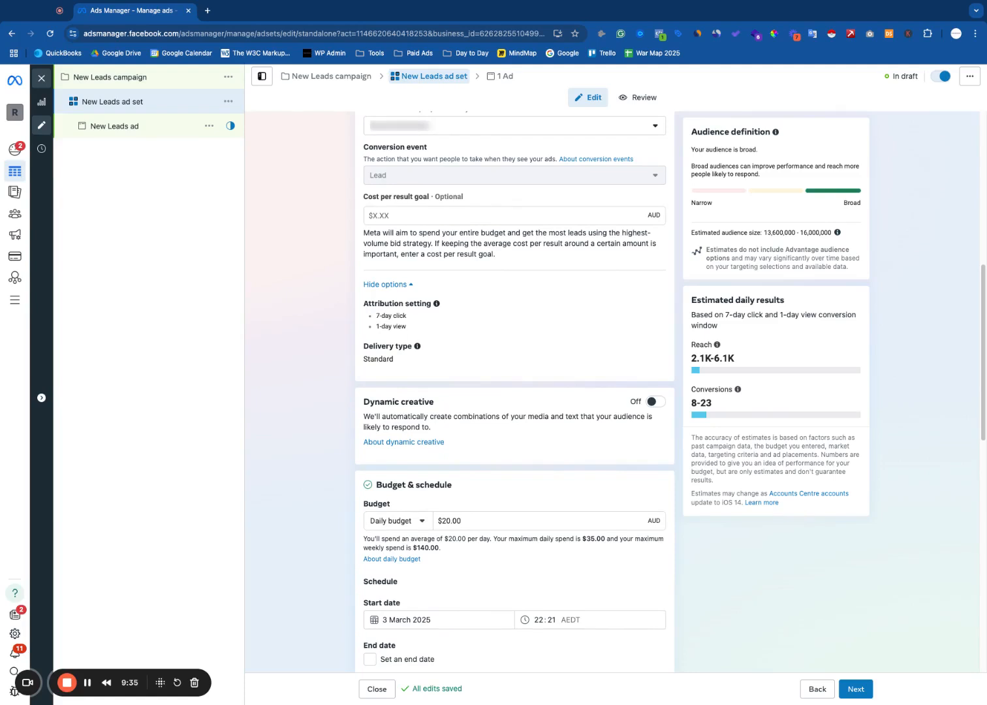
scroll(655, 402, "down", 1)
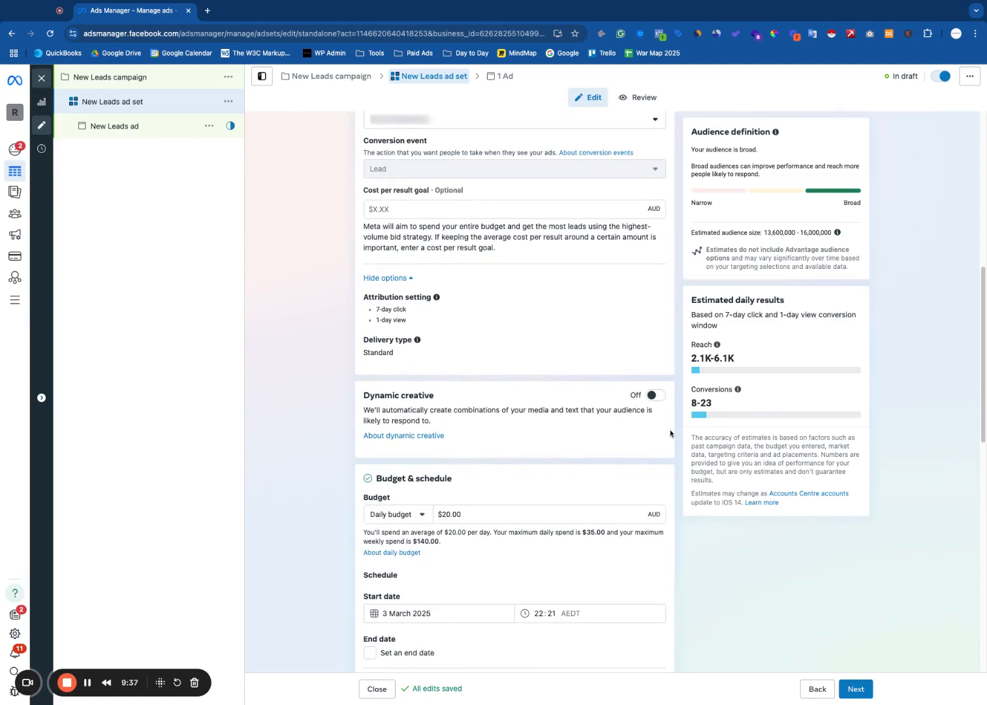
scroll(669, 430, "down", 1)
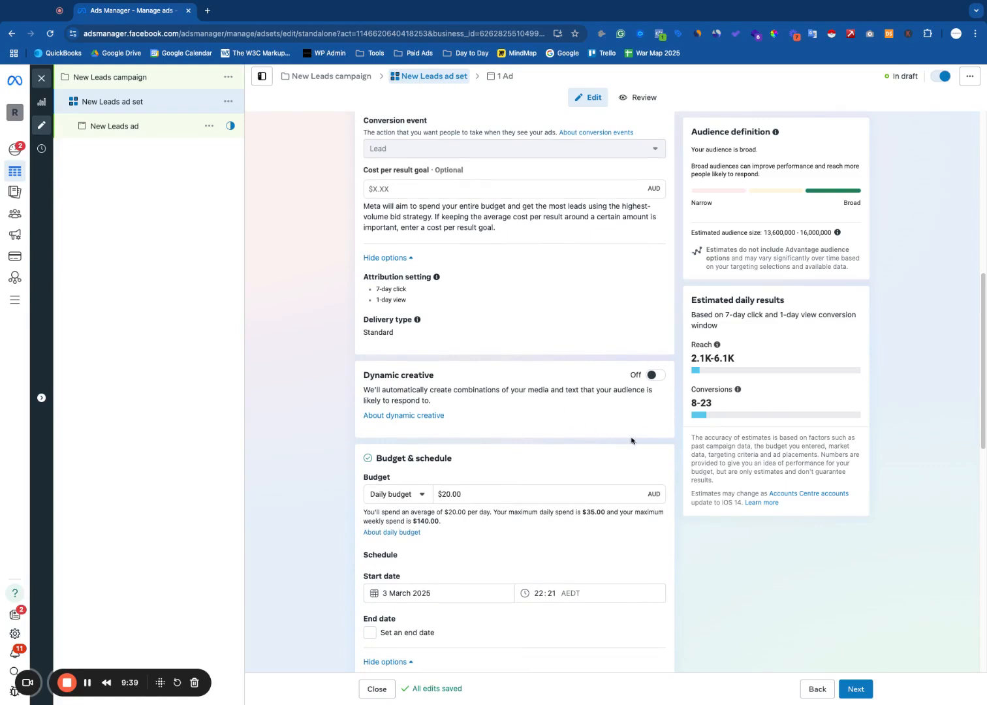
Examine the ad set's daily budget explanation, including the average daily, maximum daily and maximum weekly spend.
scroll(686, 466, "down", 2)
scroll(673, 478, "down", 3)
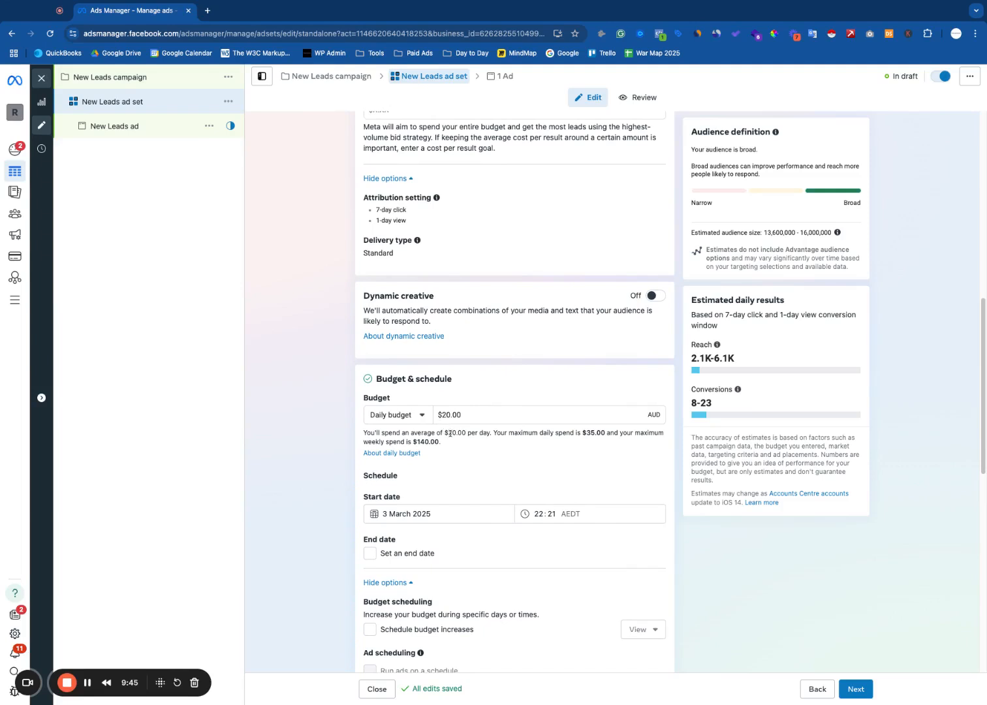
left_click_drag(585, 434, 606, 434)
left_click(573, 449)
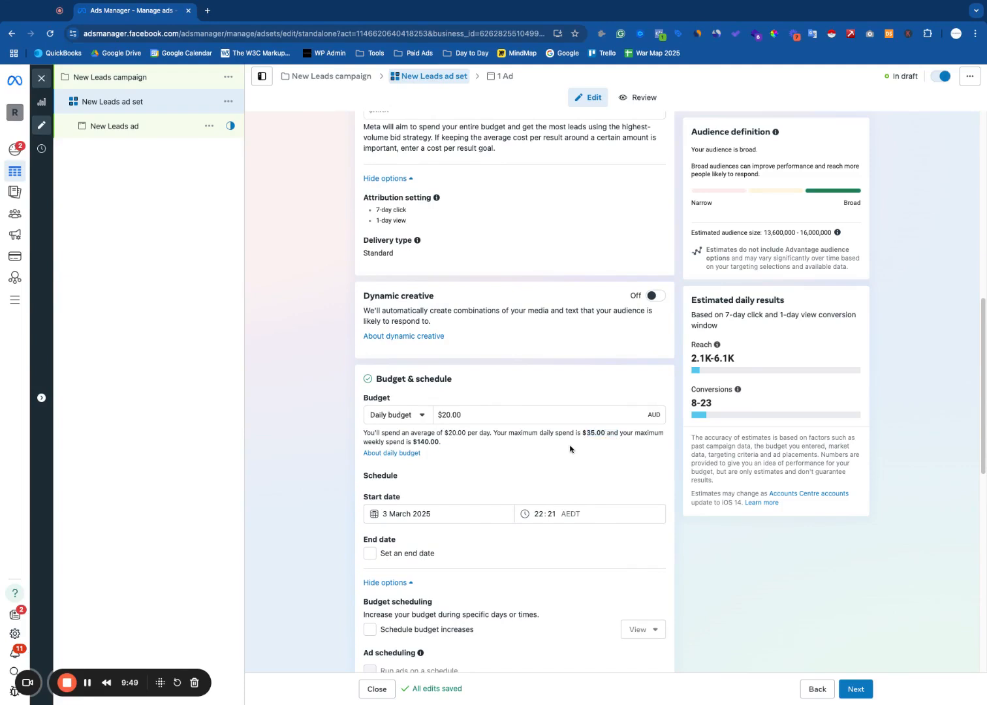
mouse_move(446, 444)
left_mouse_down()
mouse_move(415, 442)
mouse_move(447, 445)
left_mouse_up()
left_click(448, 445)
left_click_drag(581, 432, 604, 433)
left_click(613, 433)
left_click_drag(407, 442, 455, 446)
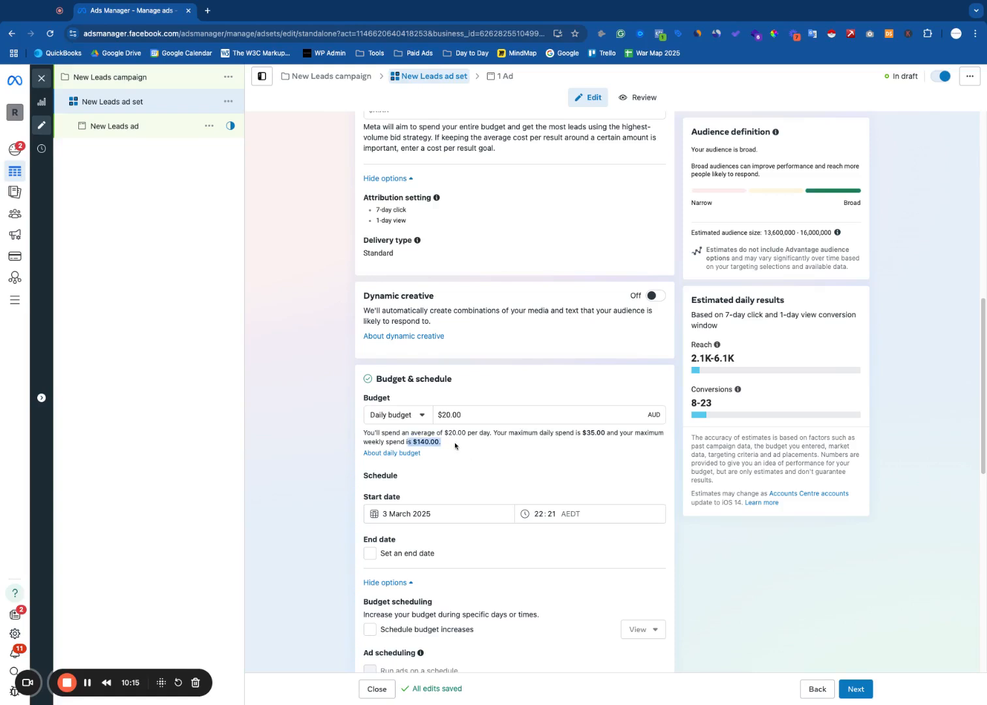
left_click(455, 445)
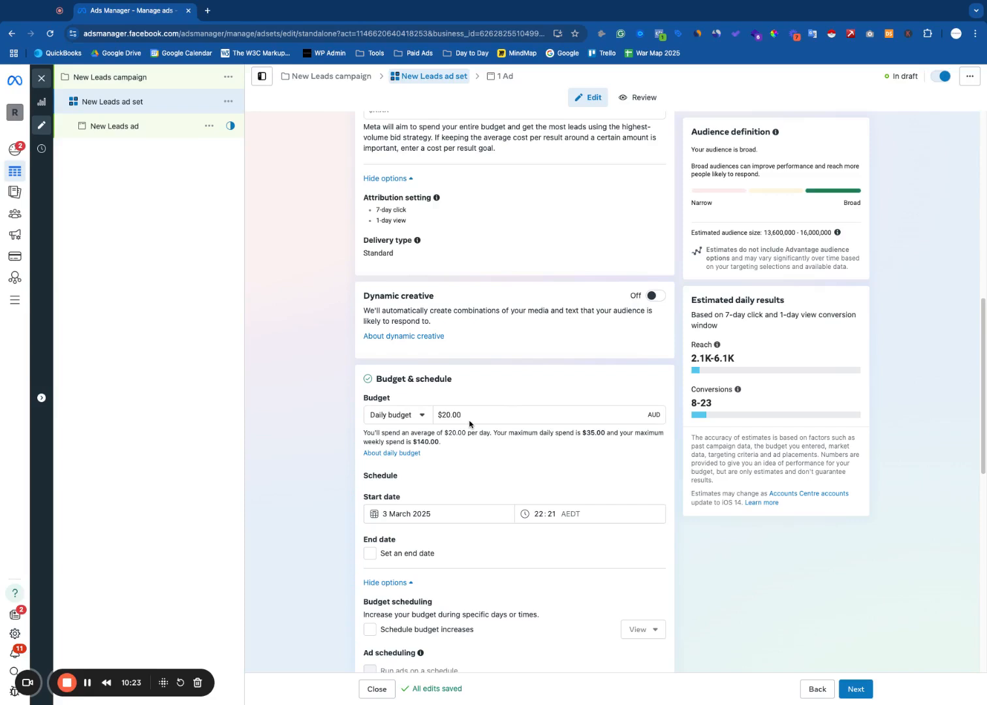
double_click(593, 433)
left_click(588, 445)
double_click(414, 442)
left_click(445, 446)
Set the ad set's start time to 00:00 on 3 March 2025.
scroll(434, 501, "down", 1)
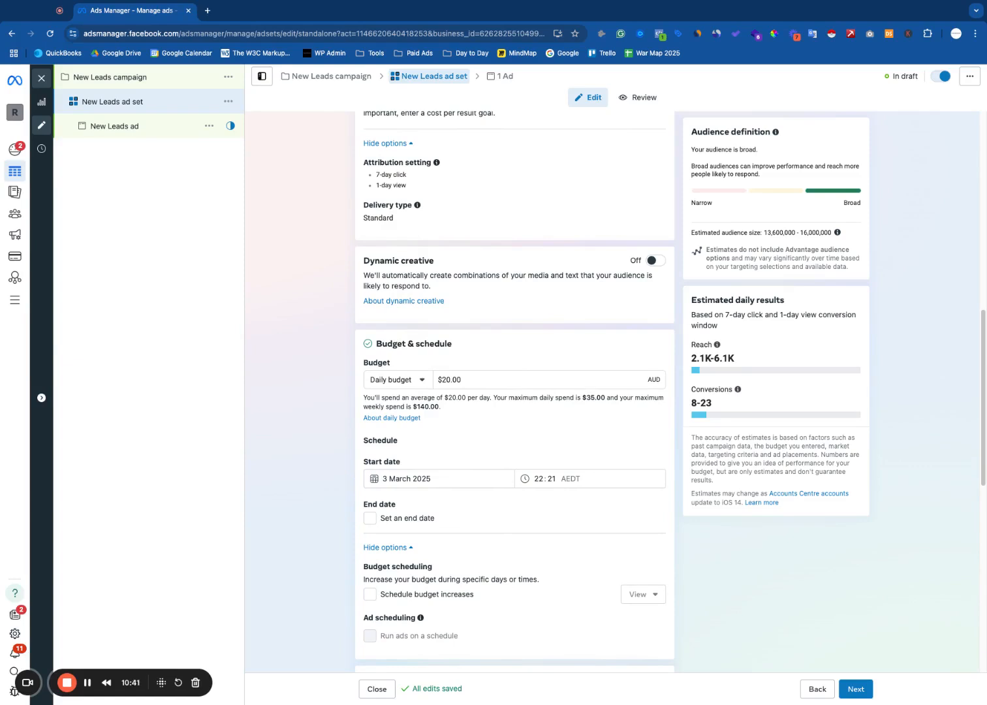
scroll(426, 392, "down", 3)
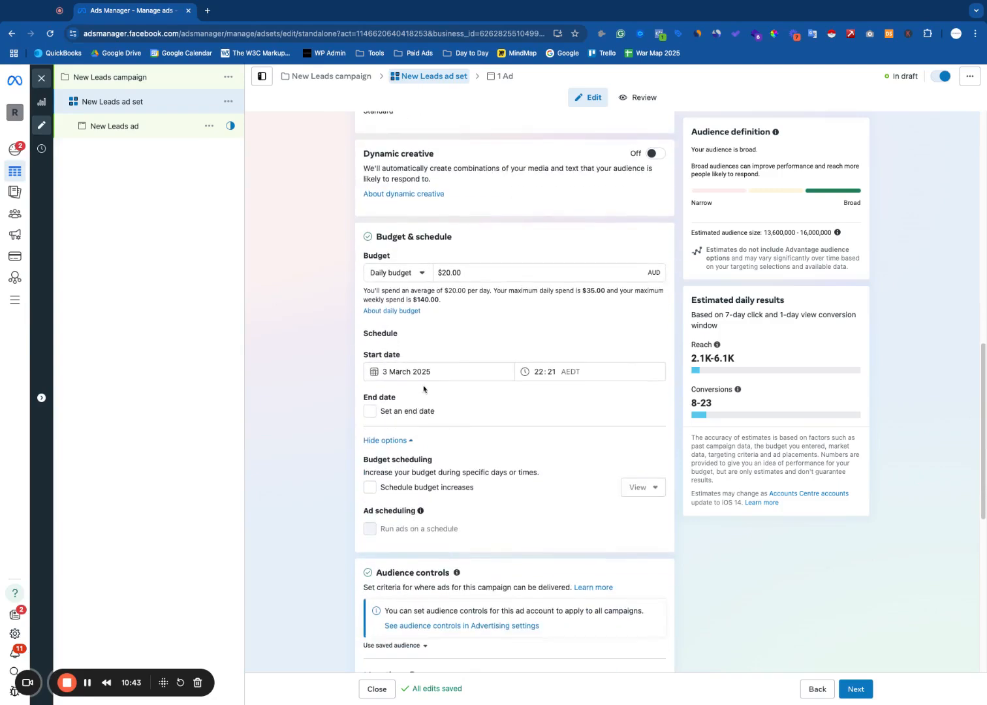
left_click(539, 372)
type("0000")
left_click(609, 338)
left_click(552, 371)
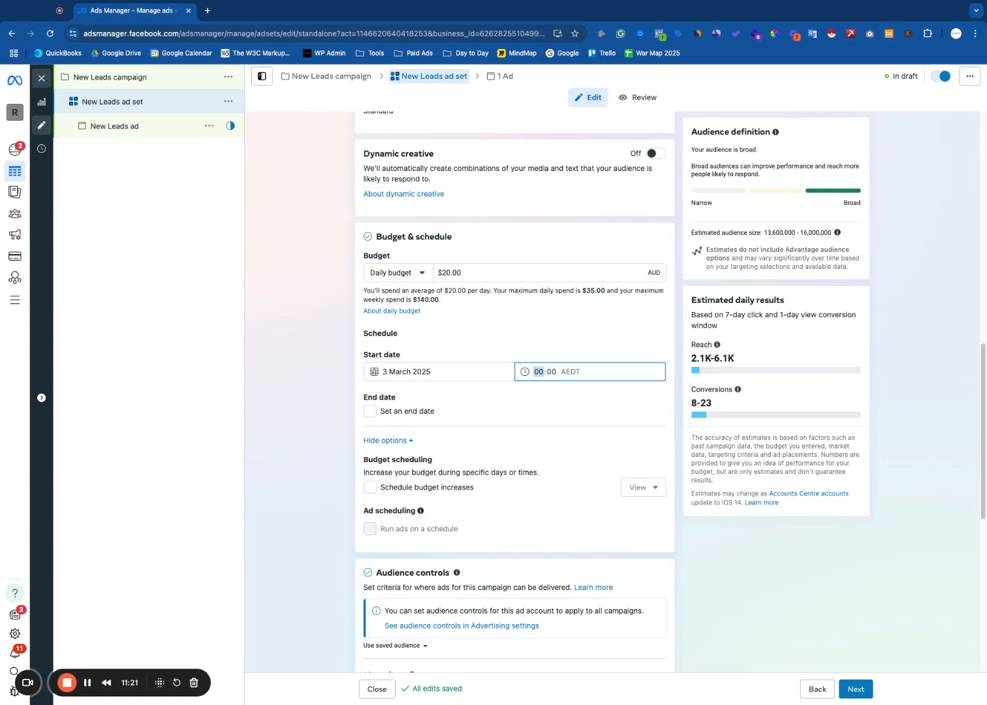
left_click(540, 395)
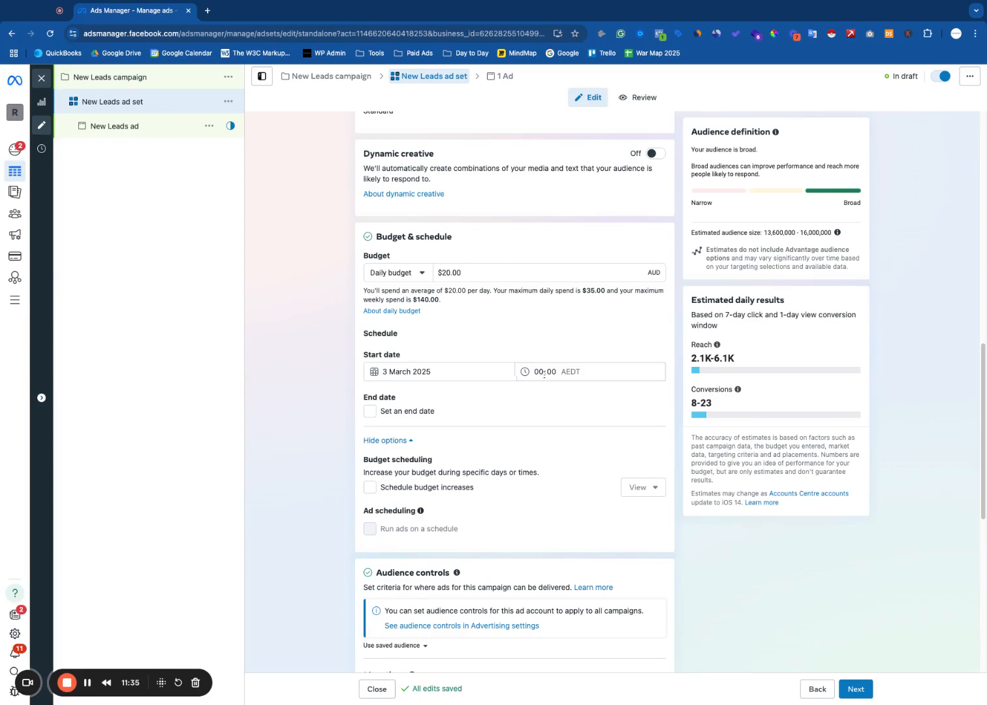
Examine the end date, budget scheduling and ad scheduling options, the audience controls with locations, and the Advantage+ audience section.
scroll(537, 408, "down", 2)
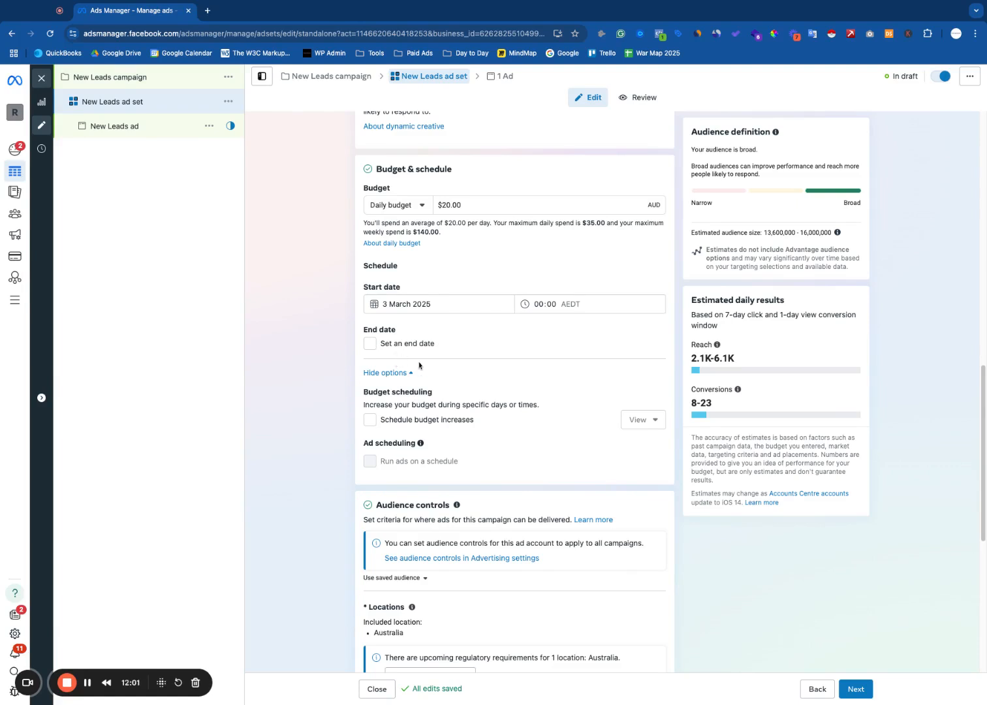
scroll(464, 374, "down", 1)
scroll(463, 374, "down", 1)
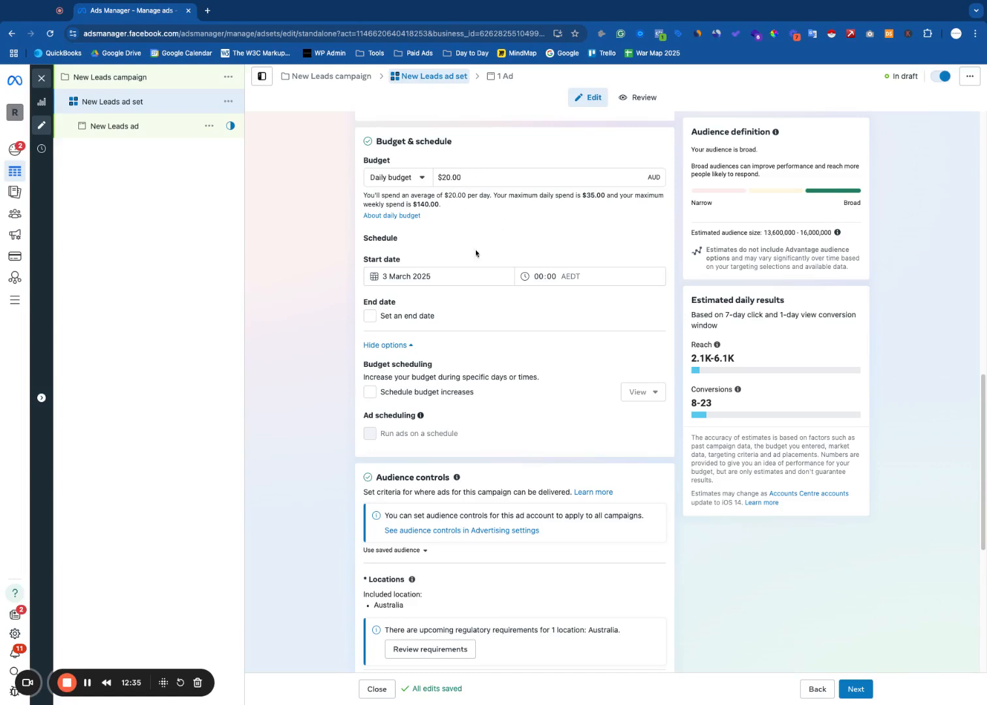
scroll(483, 219, "down", 1)
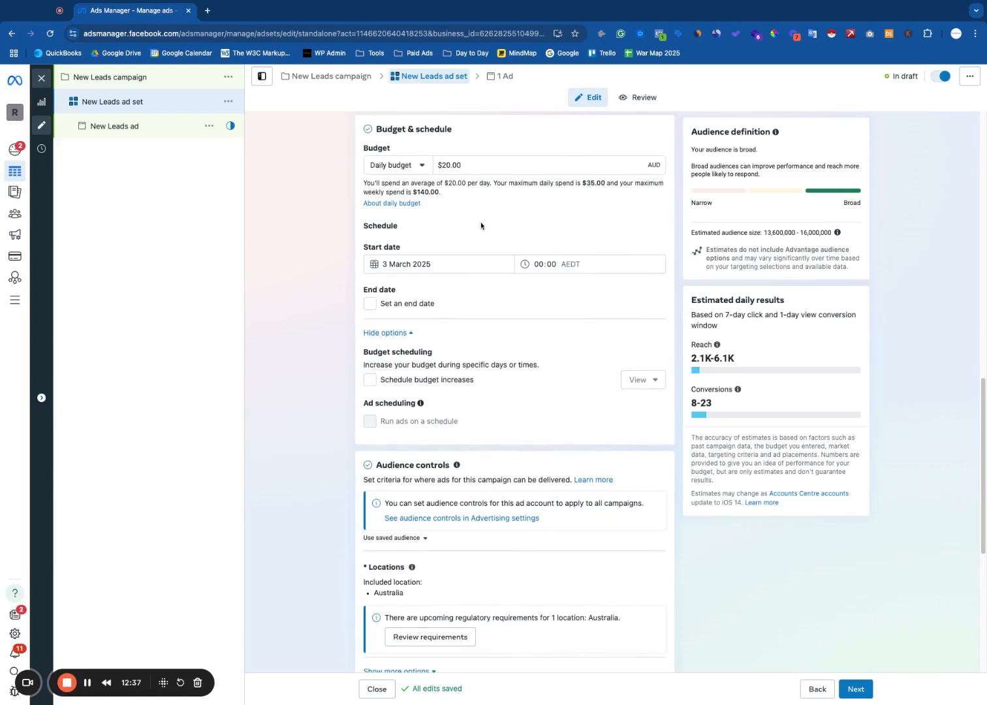
scroll(457, 326, "down", 3)
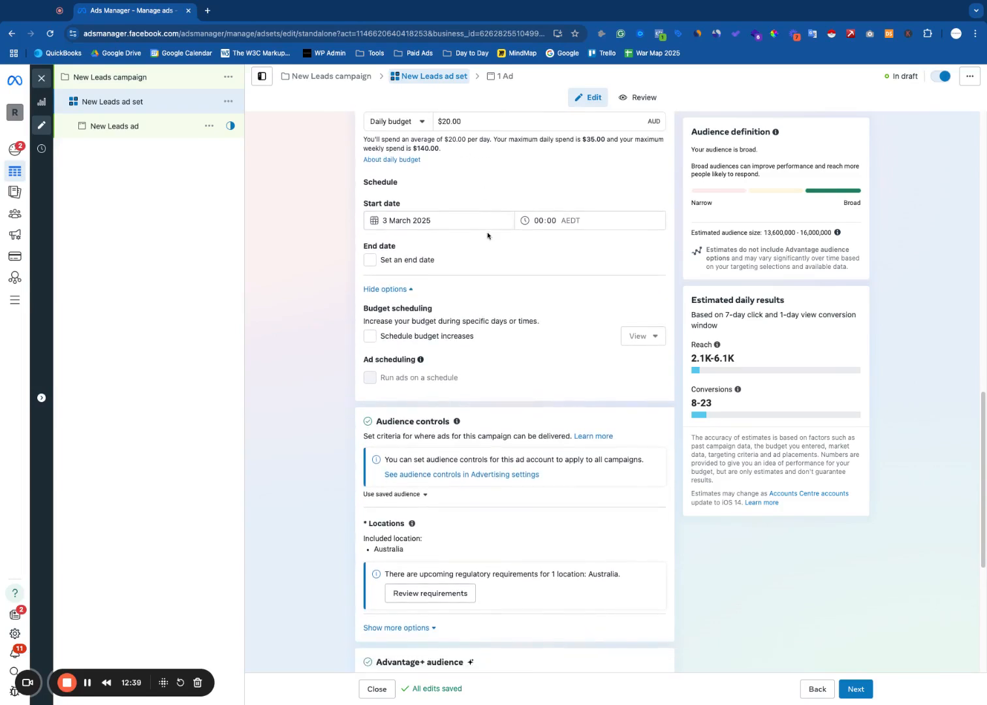
scroll(460, 358, "down", 2)
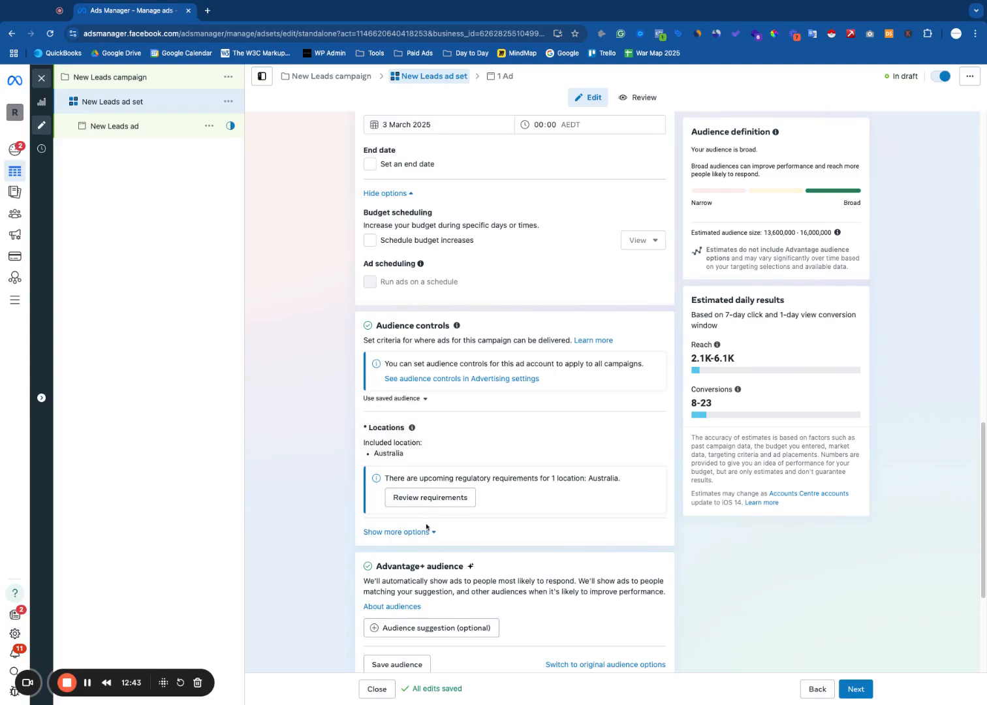
scroll(533, 508, "down", 1)
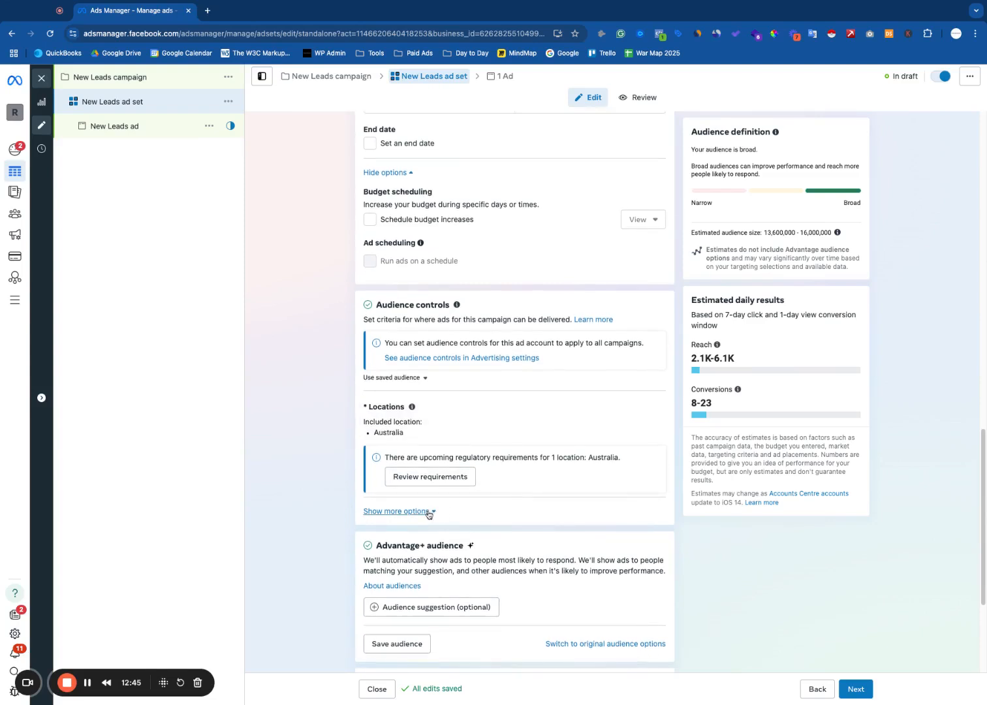
scroll(431, 511, "down", 1)
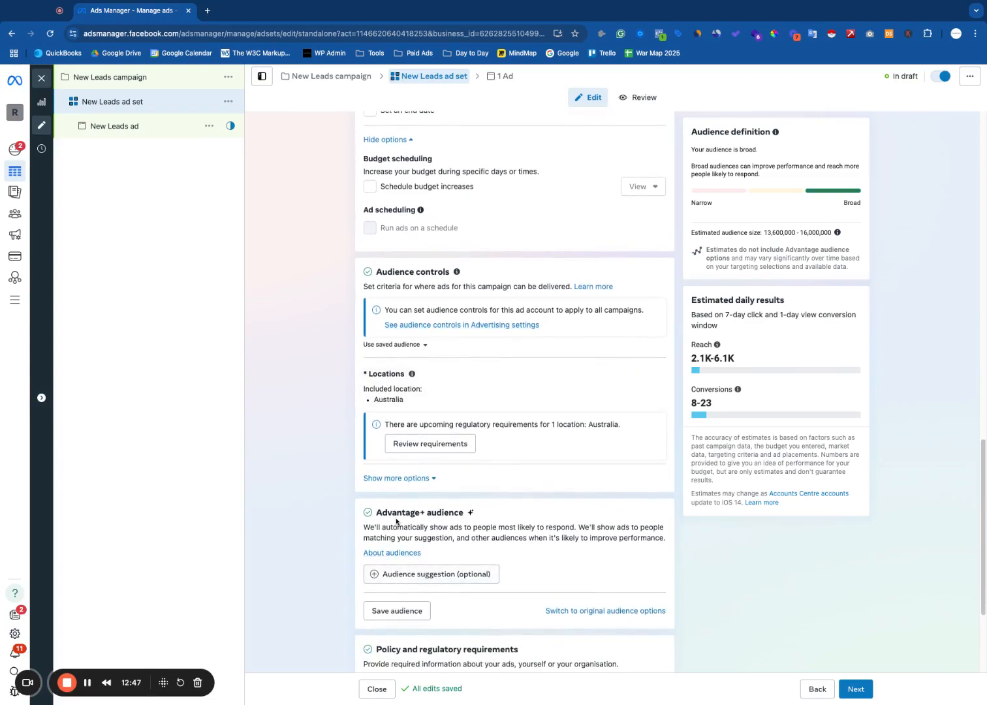
triple_click(463, 511)
double_click(462, 511)
left_click(435, 515)
triple_click(436, 513)
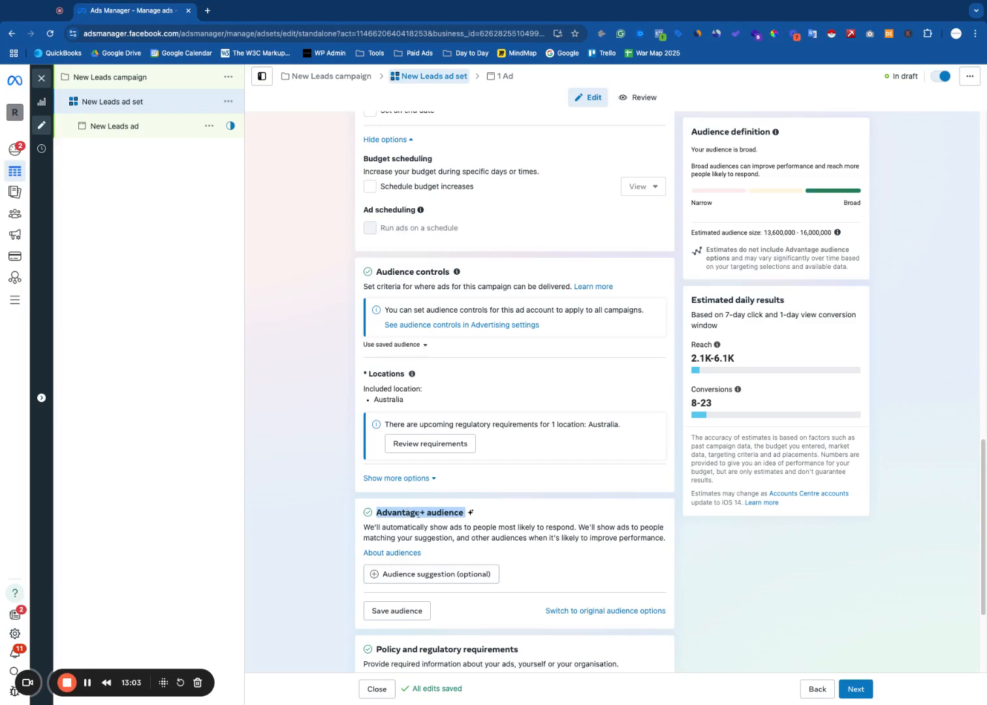
left_click(441, 522)
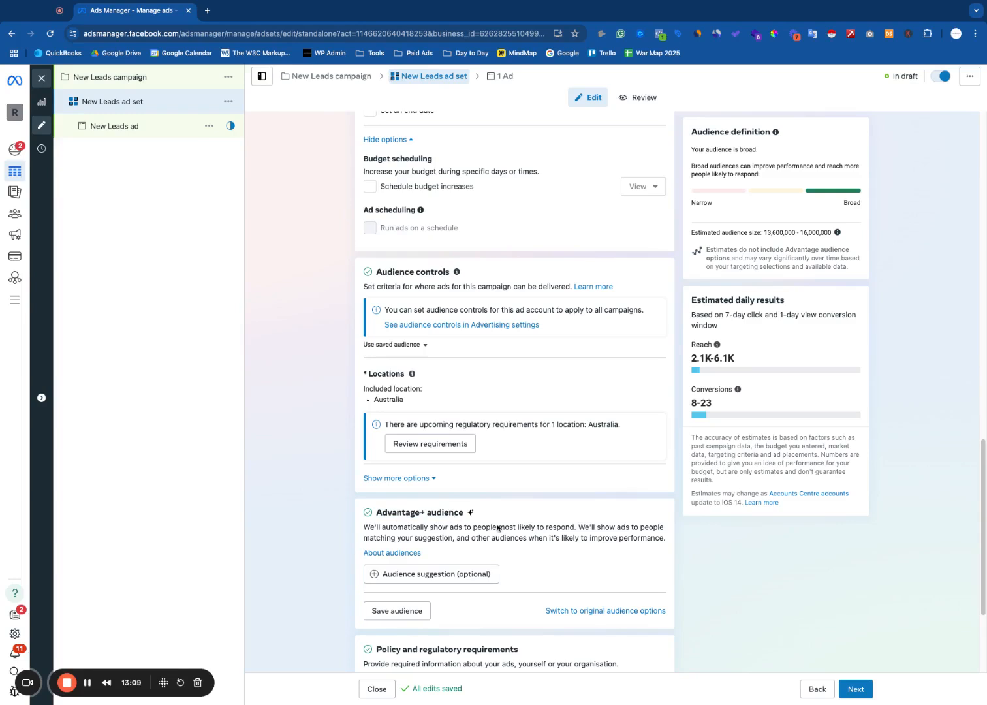
Switch the ad set from Advantage+ audience to the original audience options and confirm using the original audience.
left_click(574, 610)
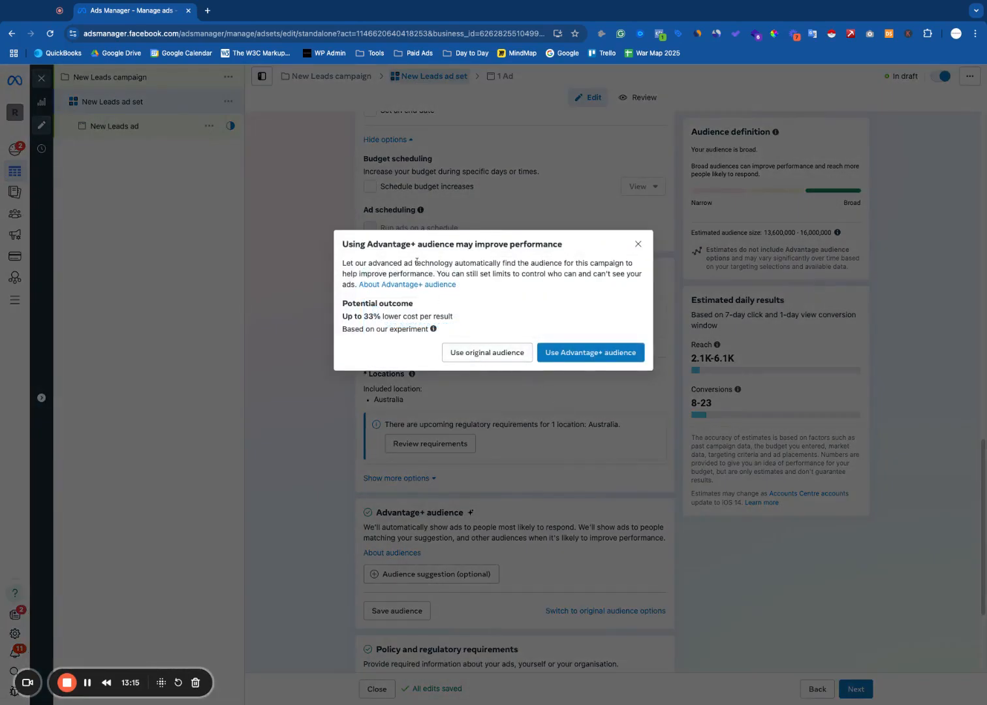
left_click_drag(463, 320, 358, 318)
left_click(559, 312)
left_click(492, 354)
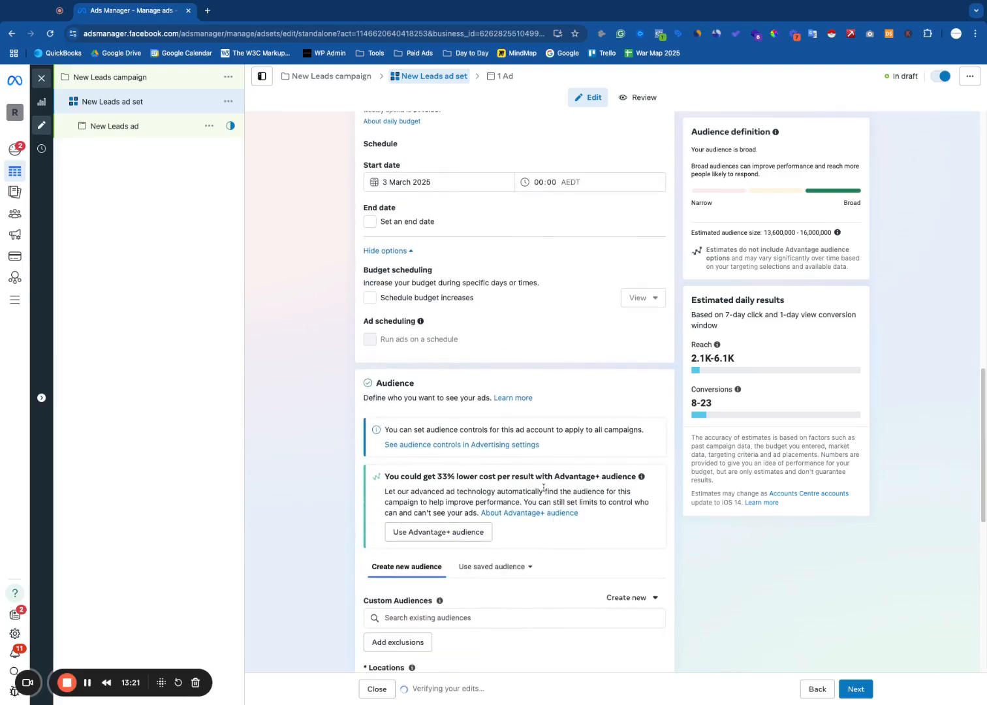
Preview the kinds of new audience that can be created under Custom Audiences.
scroll(522, 509, "down", 1)
scroll(349, 494, "down", 3)
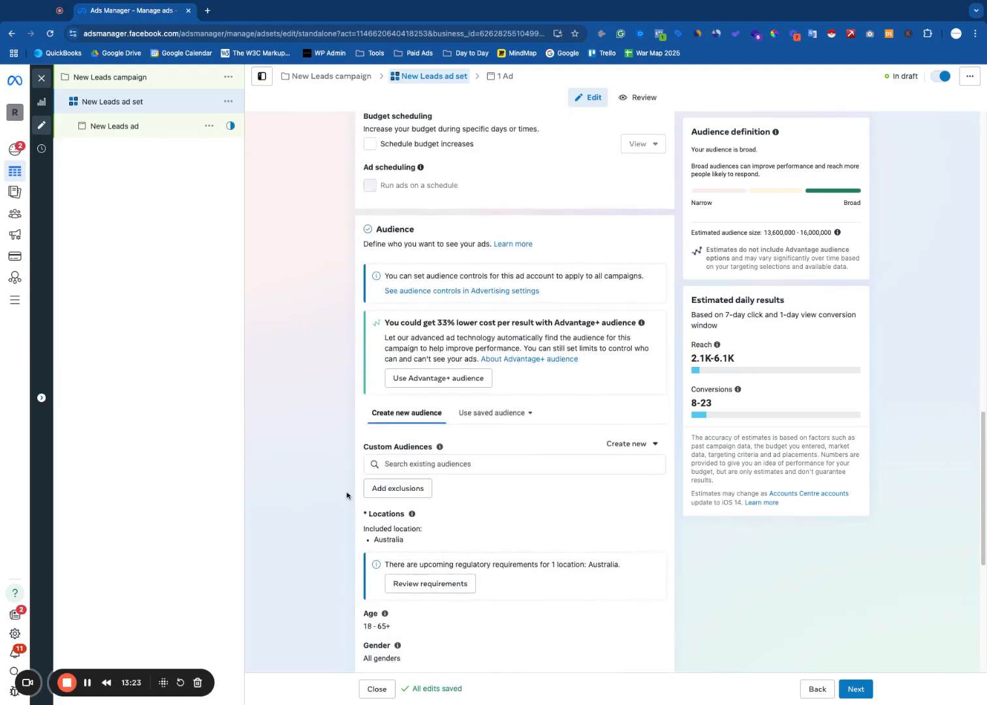
scroll(349, 494, "down", 1)
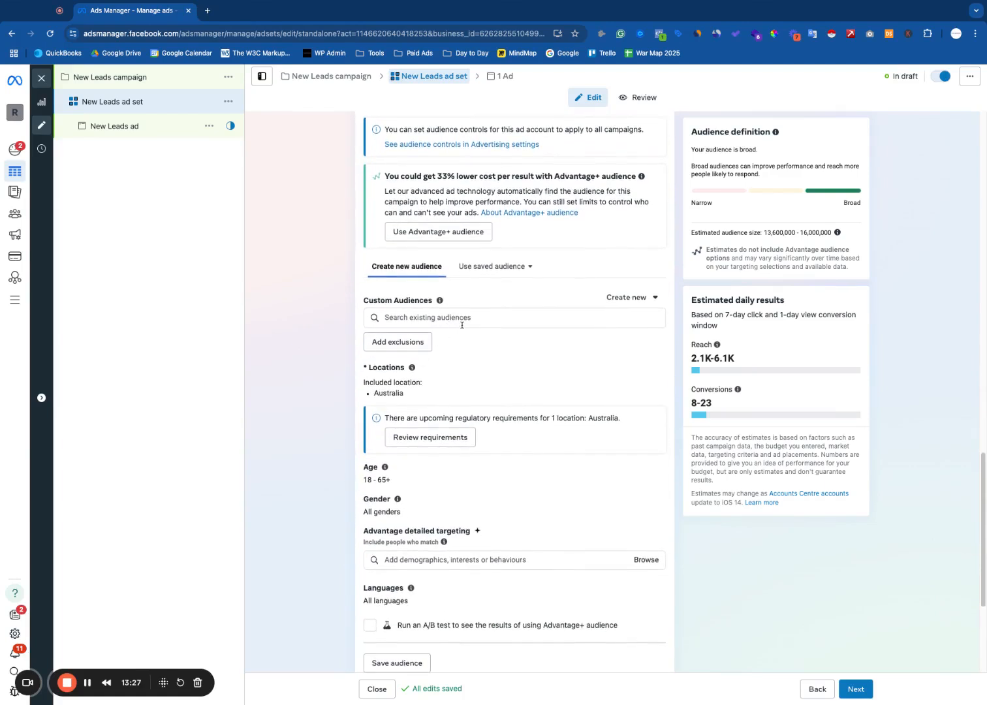
scroll(592, 317, "down", 1)
left_click(642, 299)
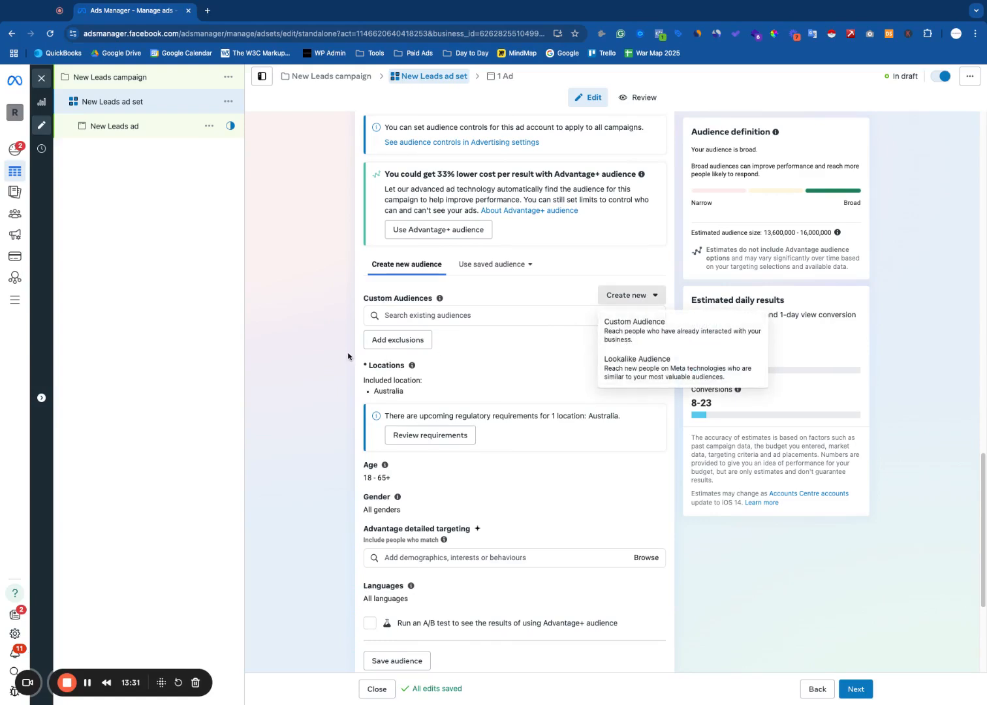
left_click(371, 356)
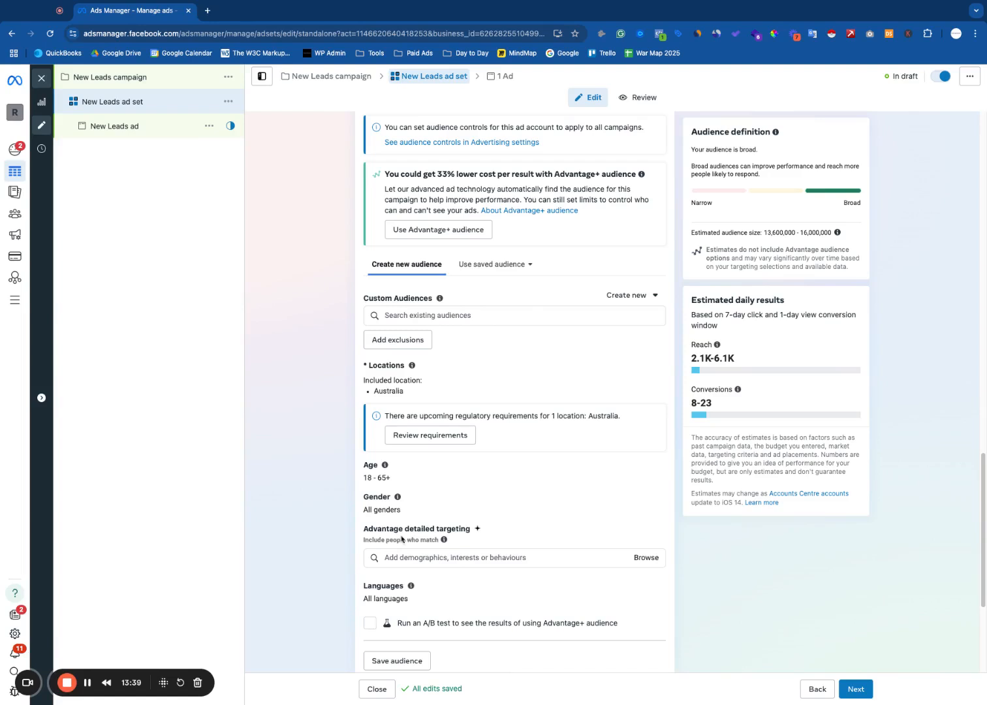
Add the House (property) interest to the detailed targeting and remove it again.
left_click(398, 563)
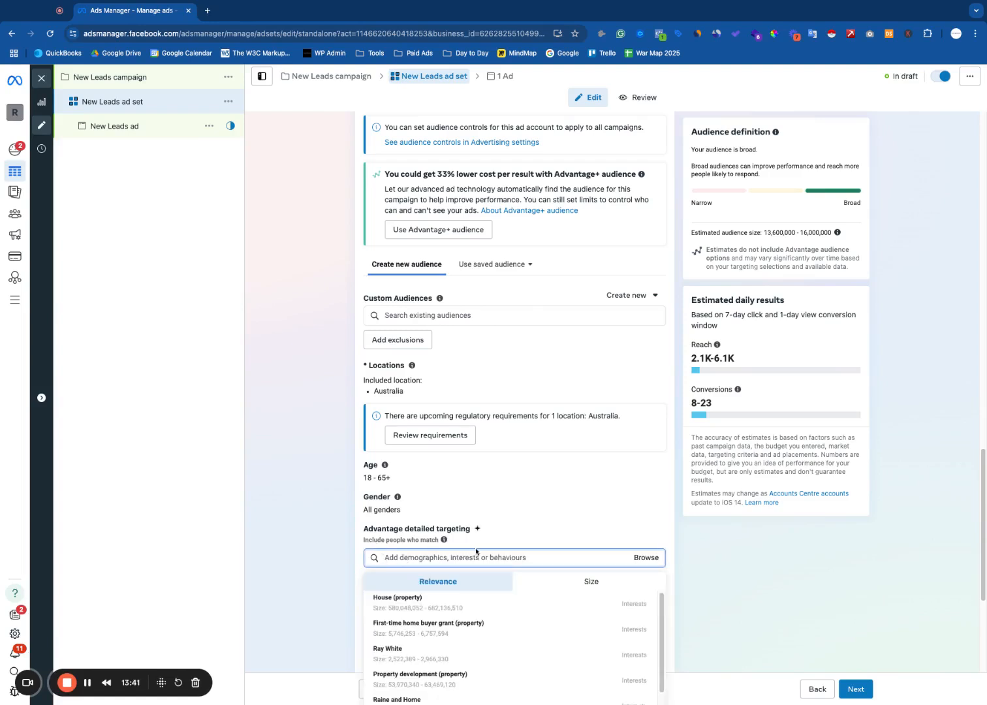
left_click(375, 599)
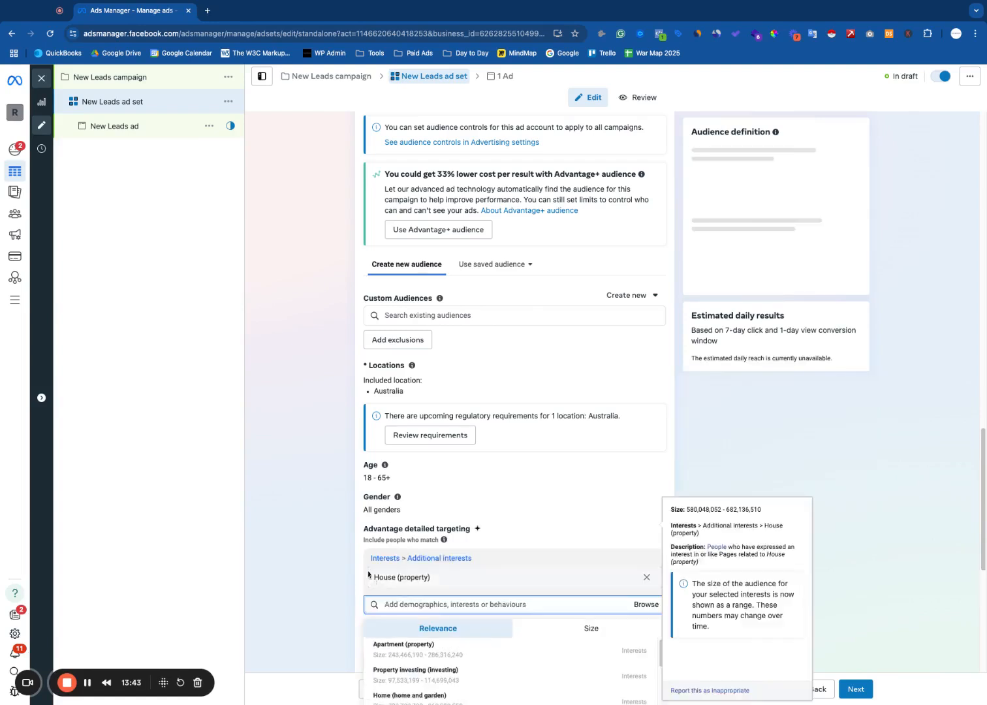
left_click(356, 556)
scroll(349, 561, "down", 1)
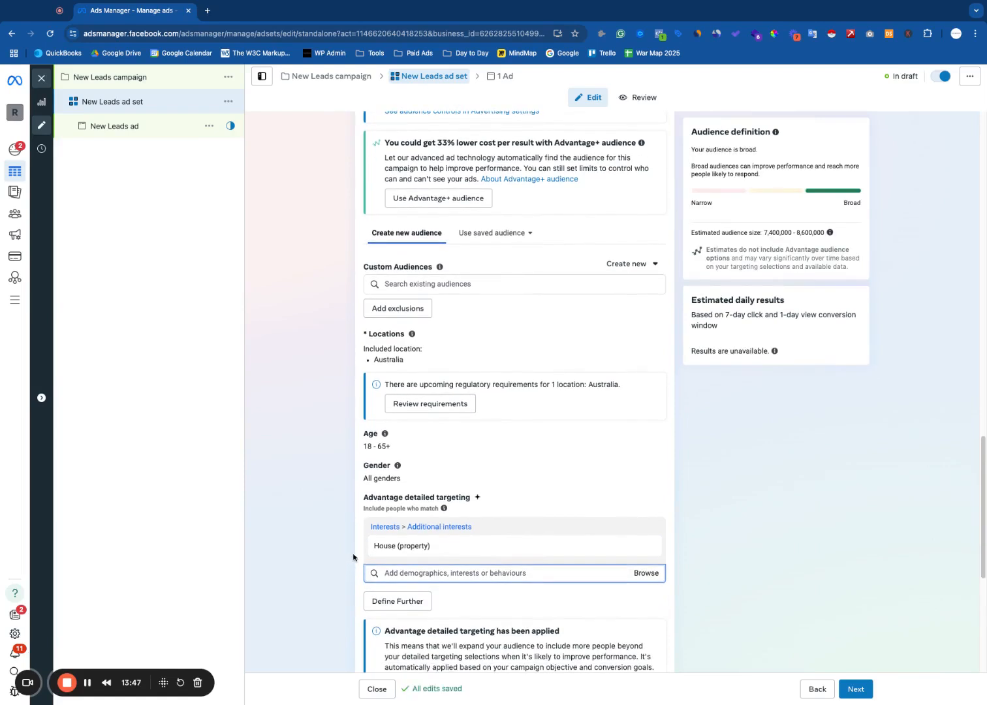
left_click(651, 545)
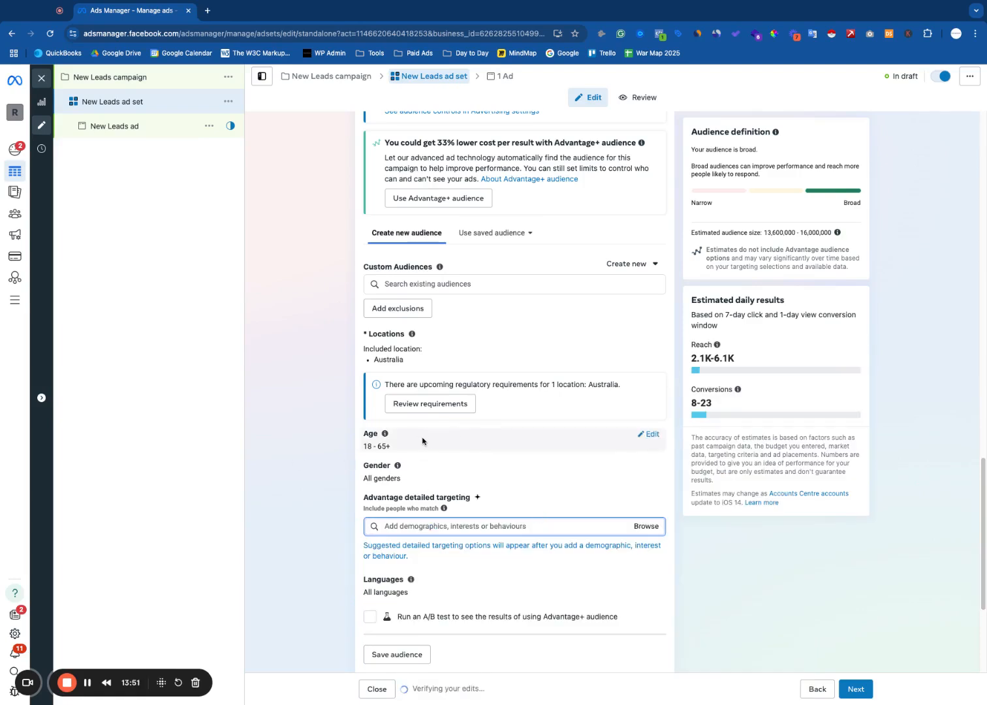
Add the interests House (property), Property investing (investing) and Apartment (property) to the detailed targeting.
left_click(415, 528)
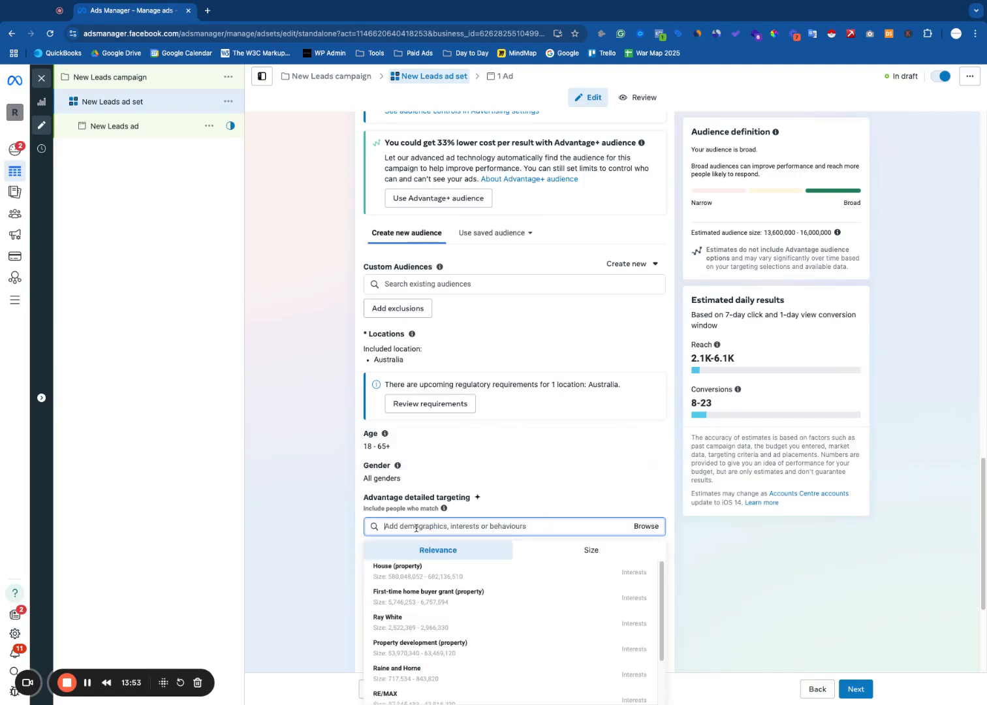
left_click(410, 565)
left_click(344, 558)
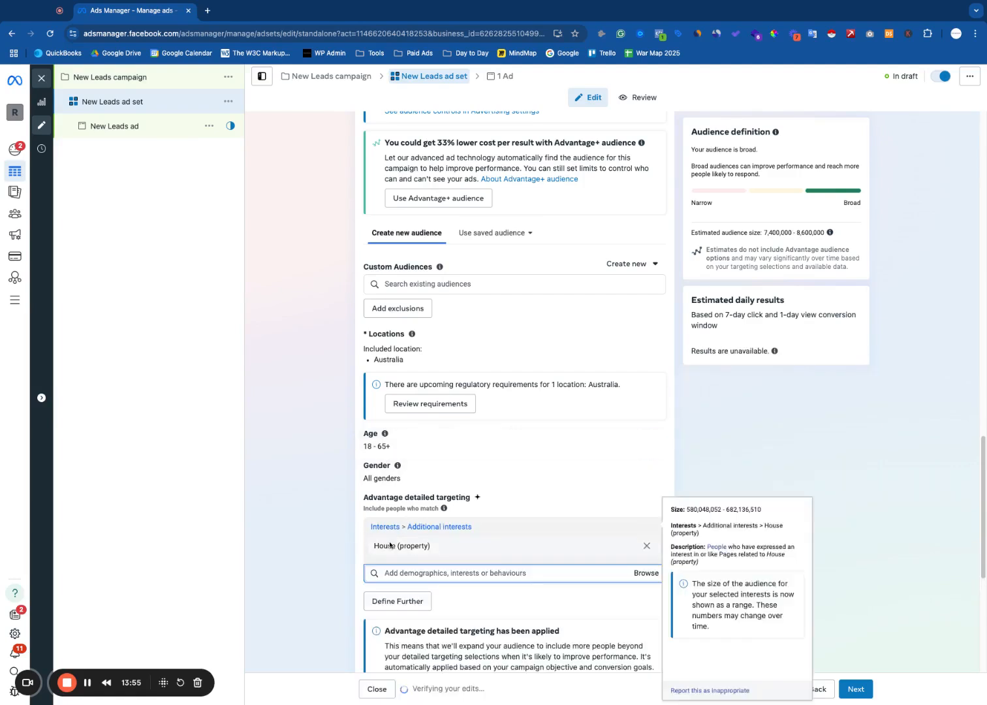
left_click(392, 573)
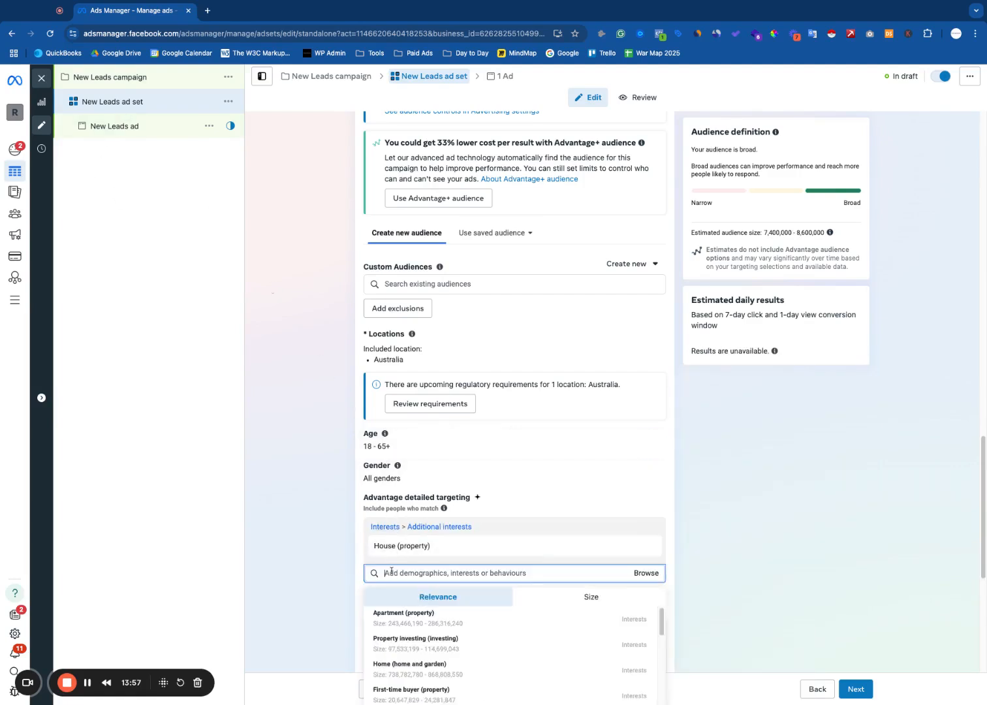
left_click(413, 619)
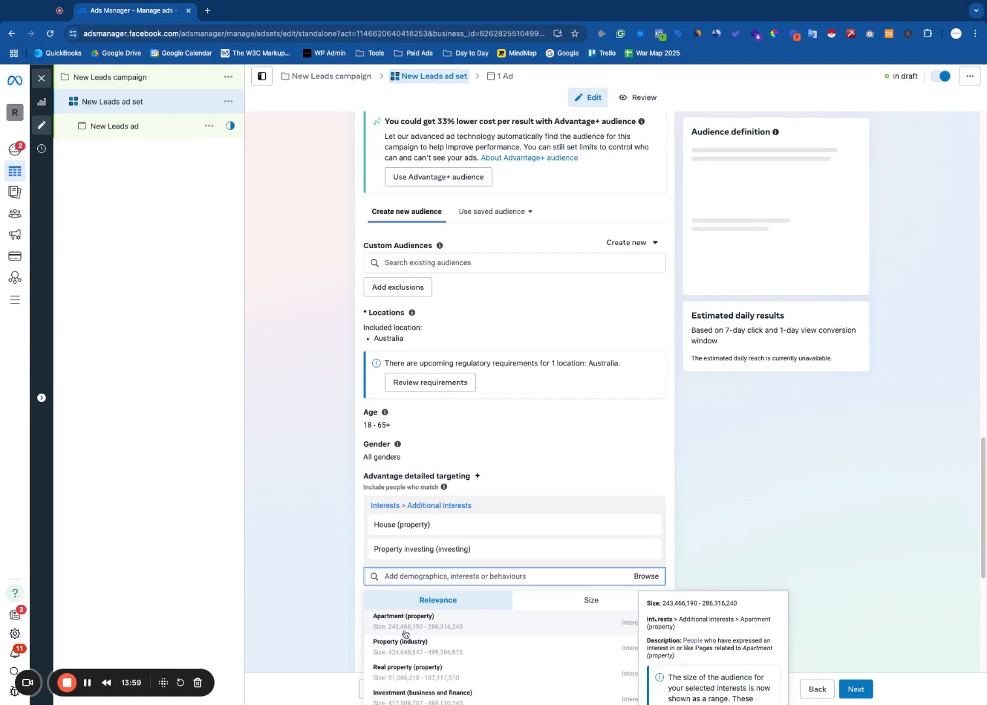
left_click(405, 623)
left_click(344, 569)
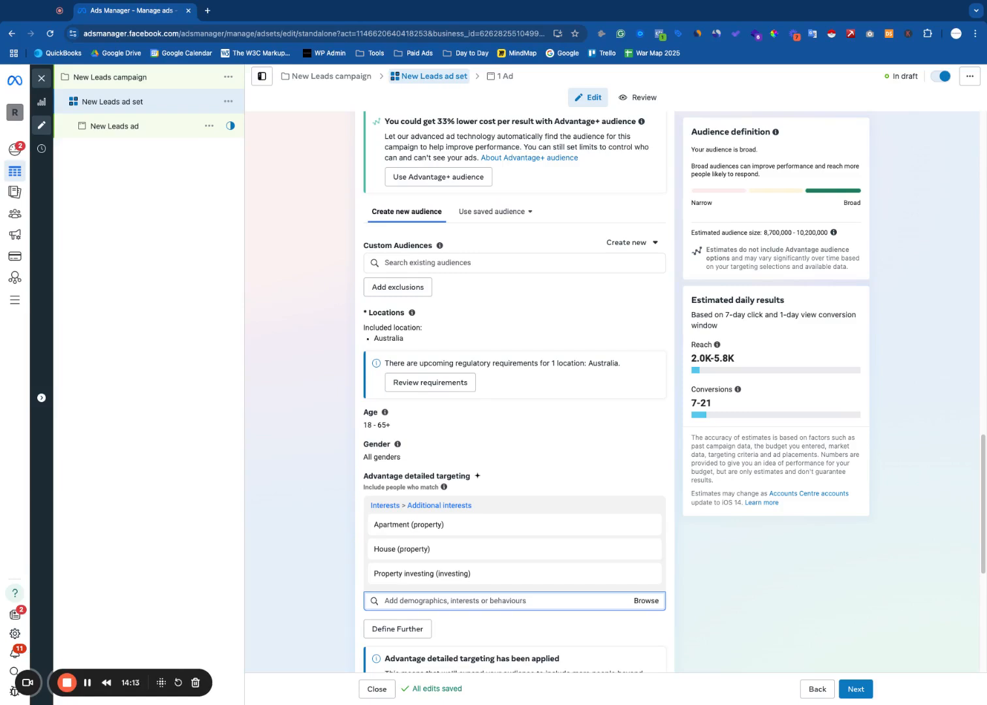
scroll(362, 485, "down", 1)
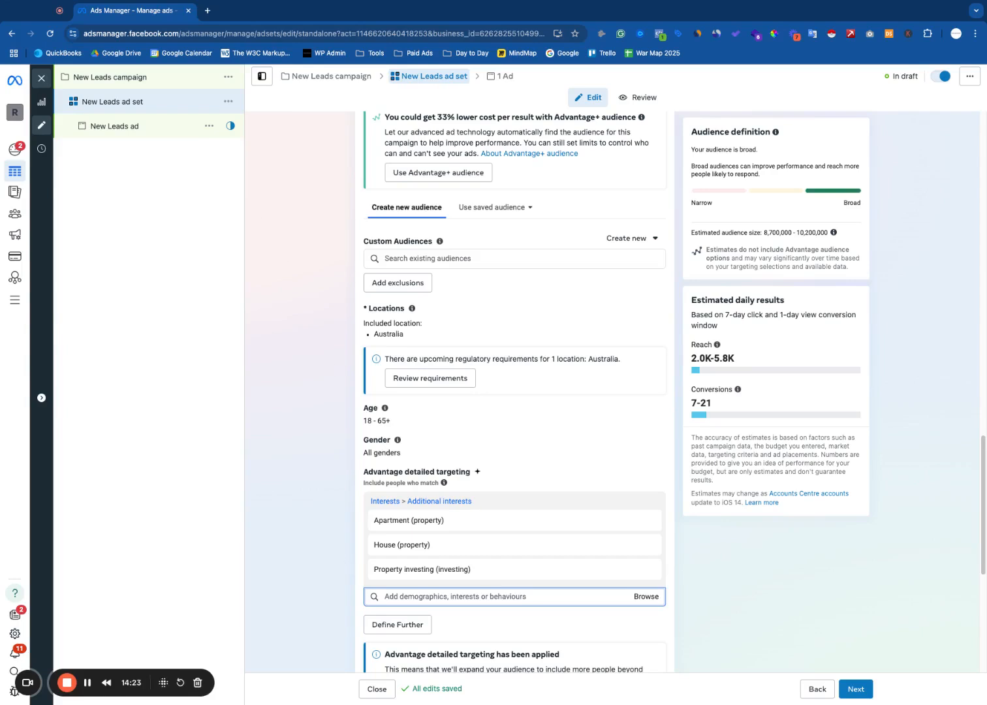
scroll(308, 524, "up", 4)
scroll(334, 501, "down", 3)
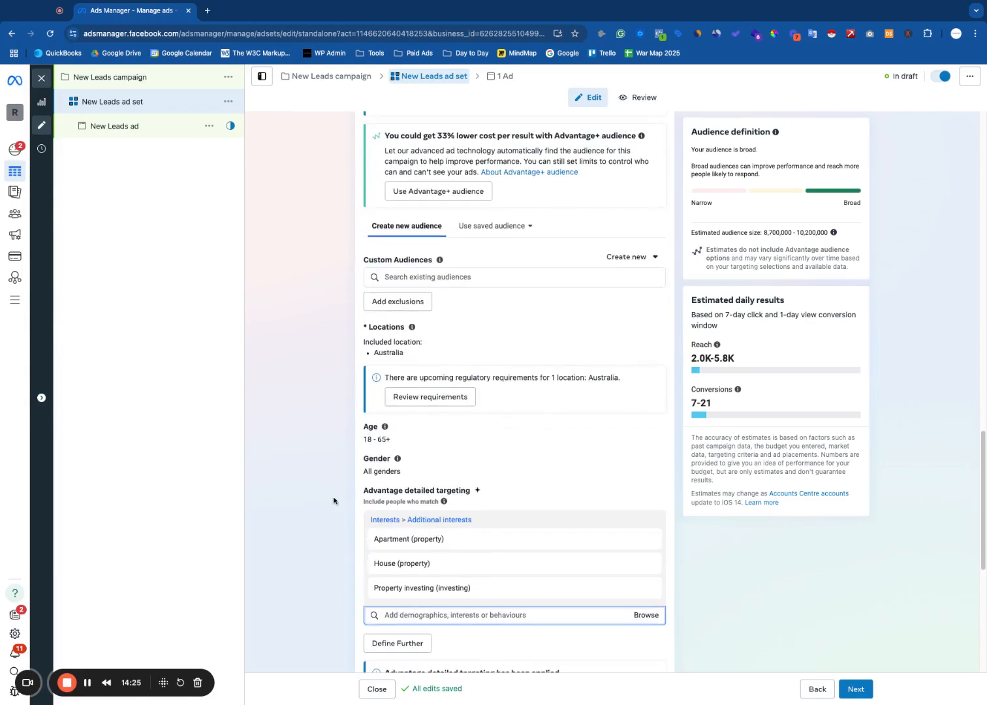
scroll(334, 500, "down", 3)
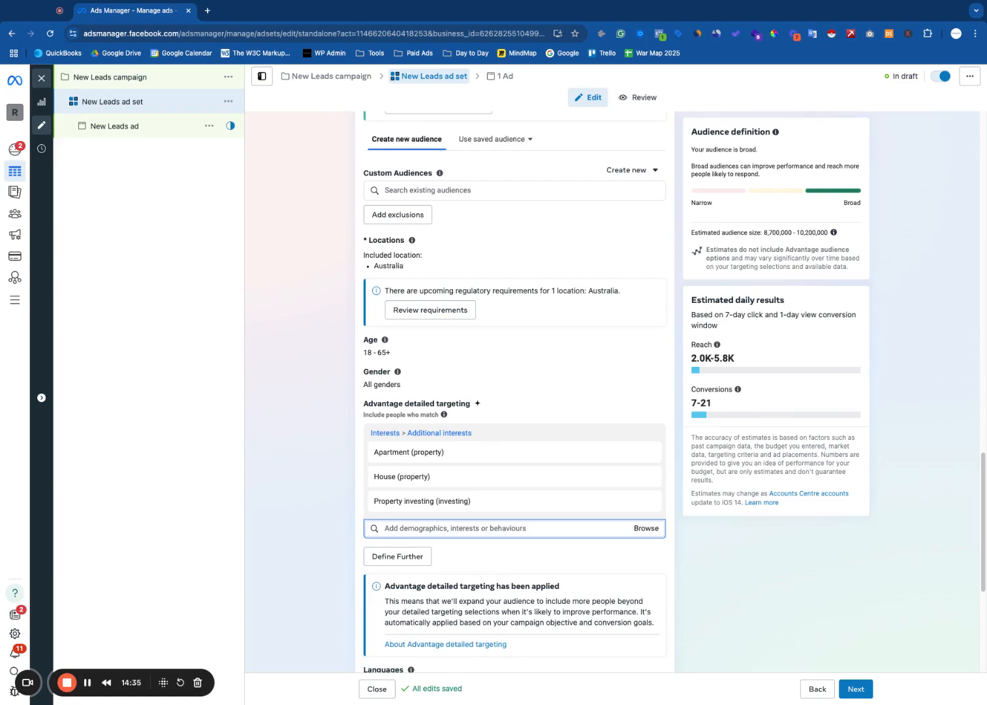
Rename the ad set as "$20 - Stacked interest".
scroll(509, 391, "down", 2)
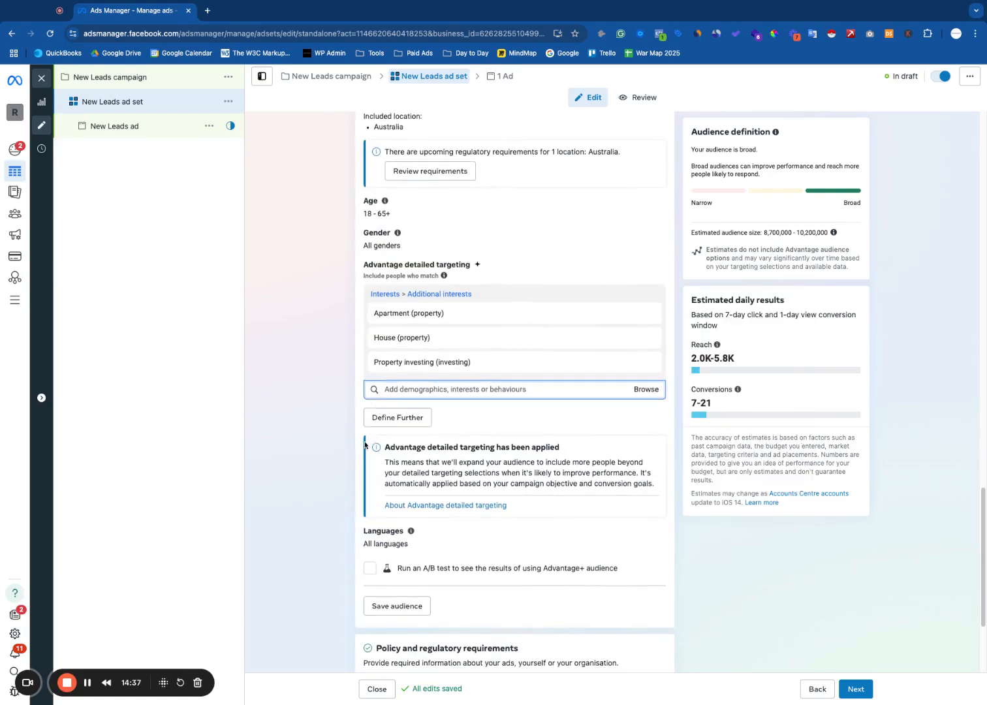
scroll(353, 442, "down", 2)
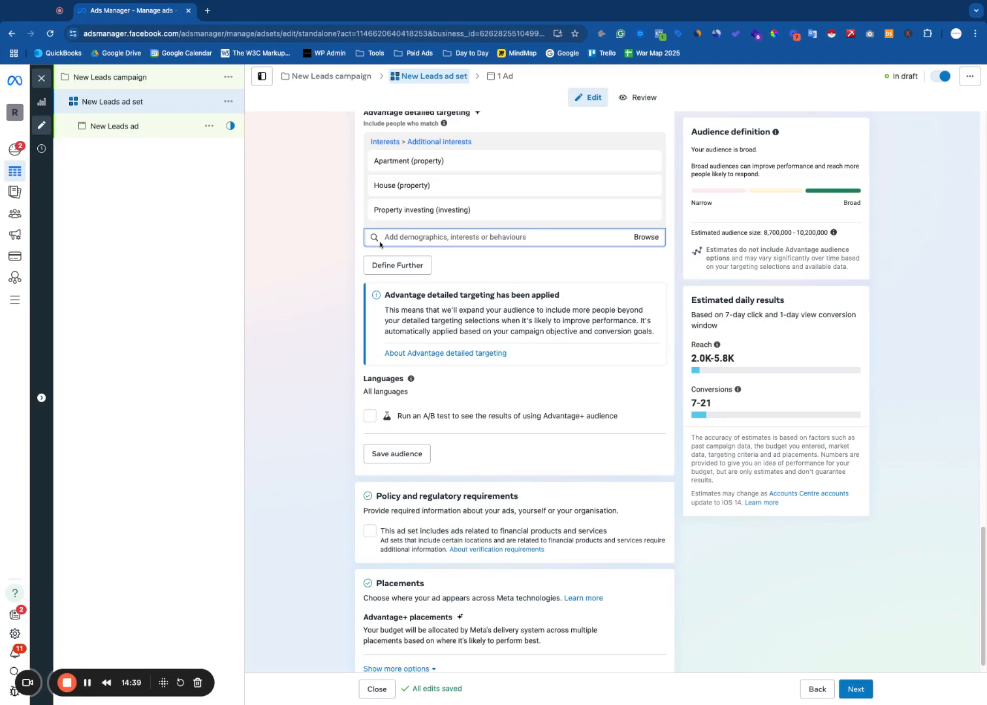
scroll(386, 238, "up", 1)
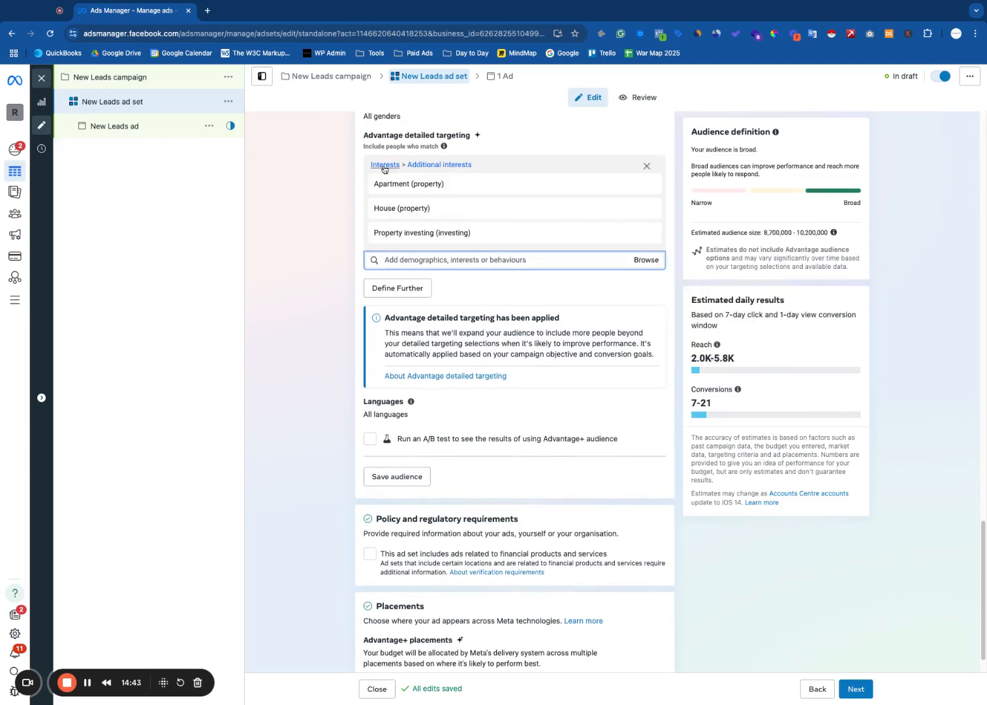
scroll(392, 233, "up", 10)
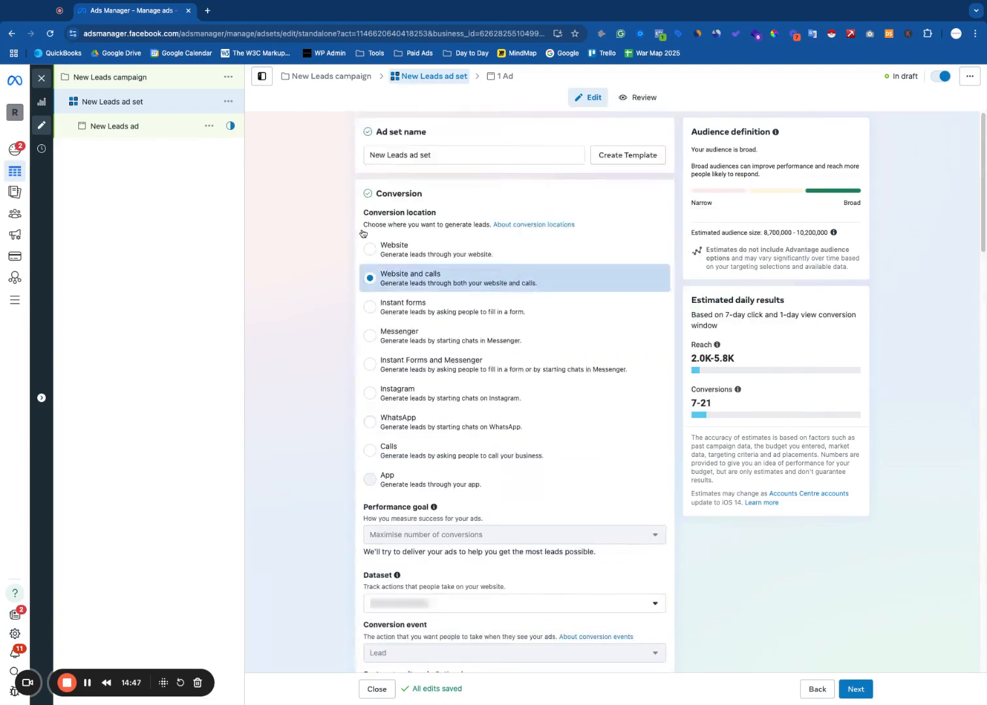
triple_click(447, 155)
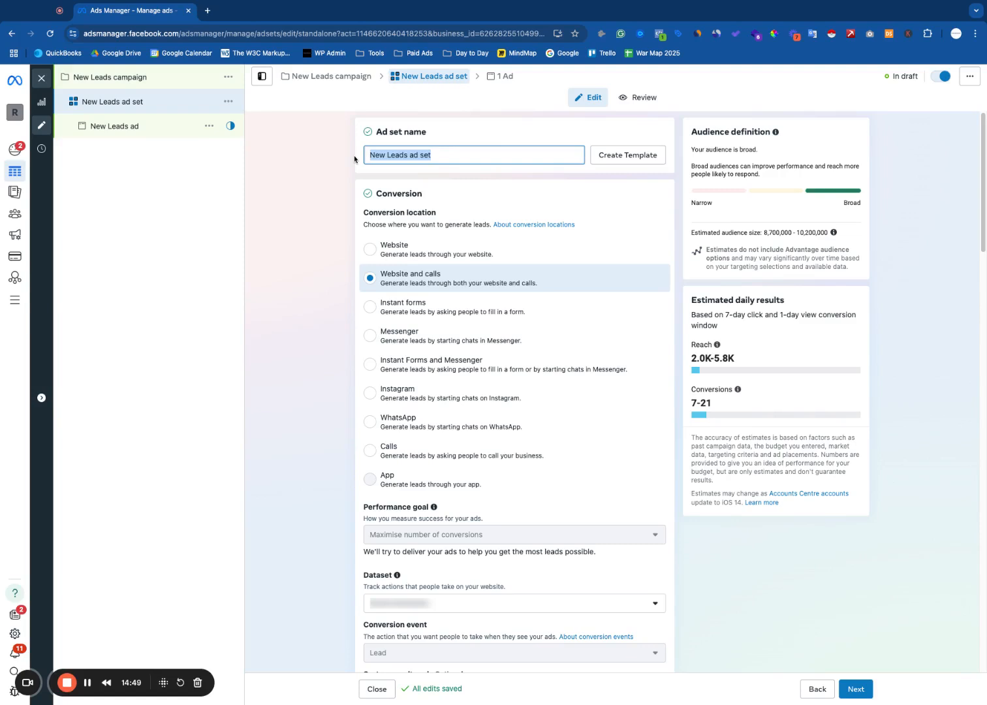
type("$20 - Stacked interest")
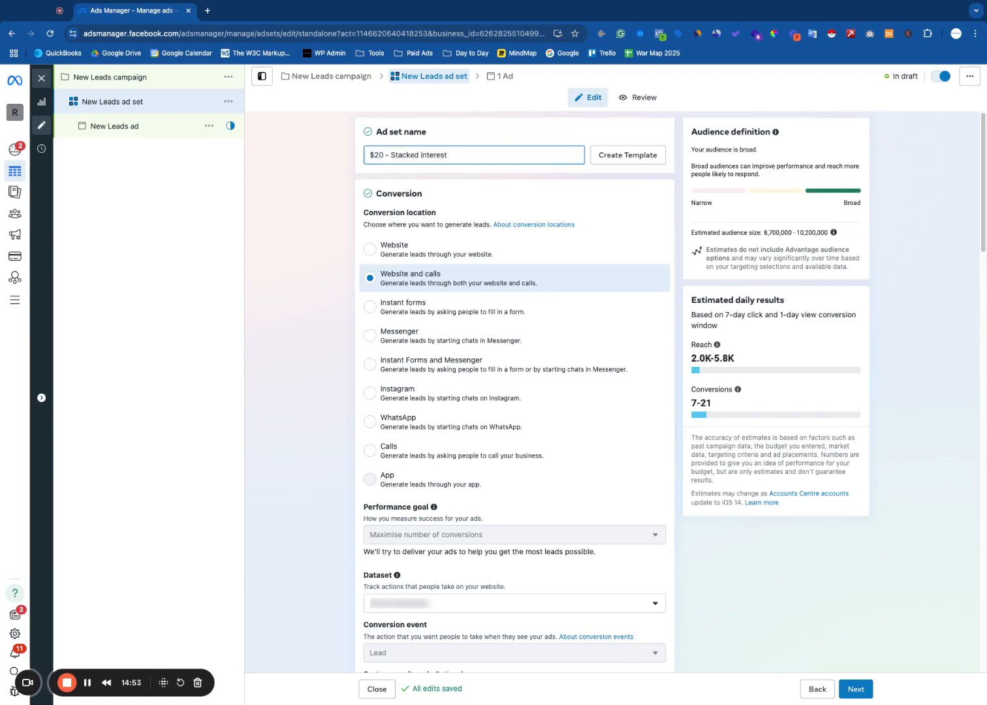
left_click(207, 211)
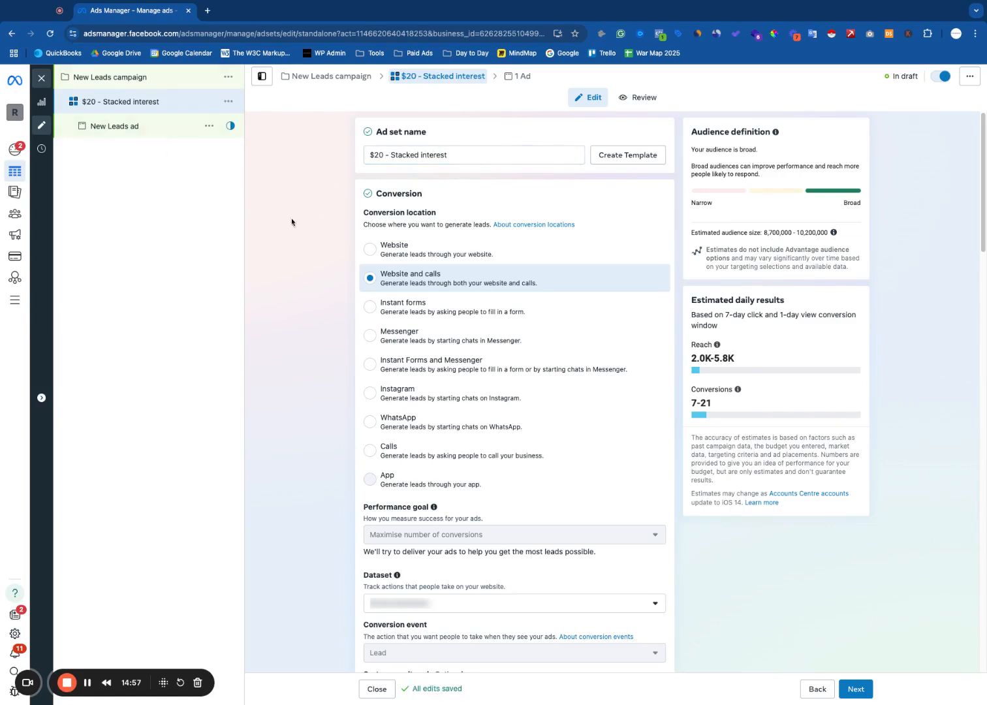
Review the ad set's detailed targeting and expand the additional placement options to examine the brand safety and suitability settings.
scroll(318, 227, "down", 1)
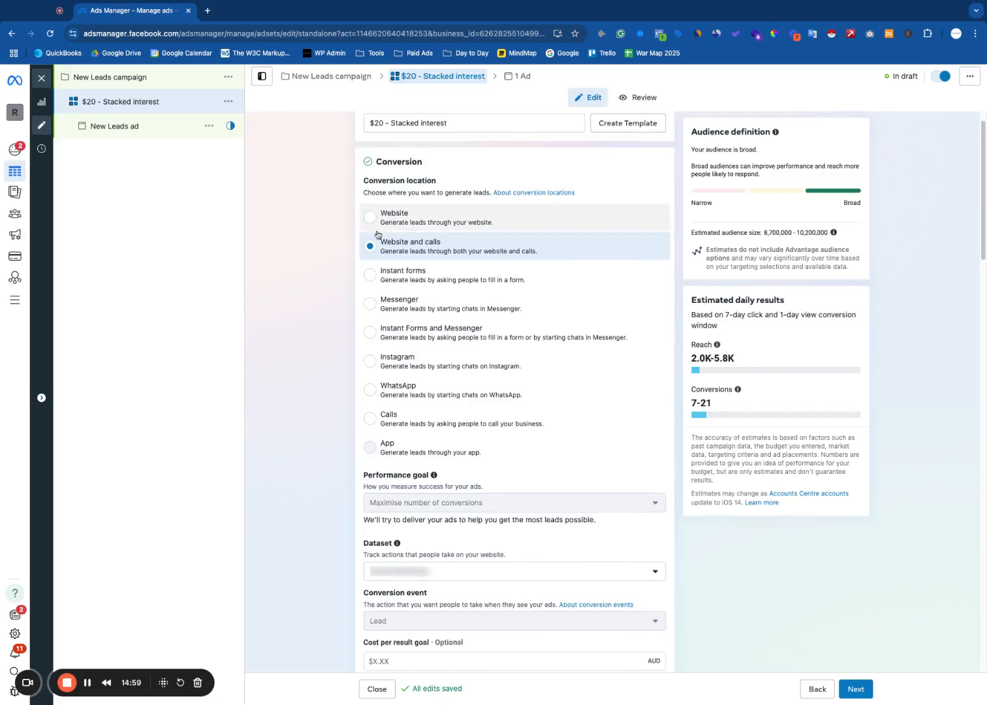
scroll(386, 225, "down", 15)
scroll(342, 265, "down", 12)
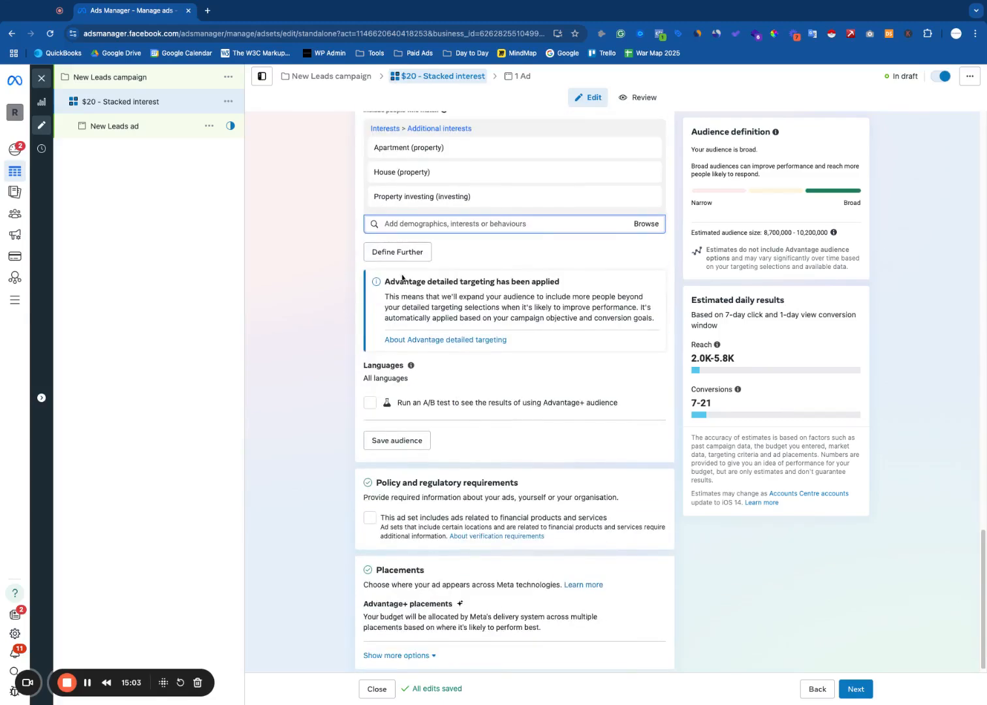
scroll(401, 277, "up", 1)
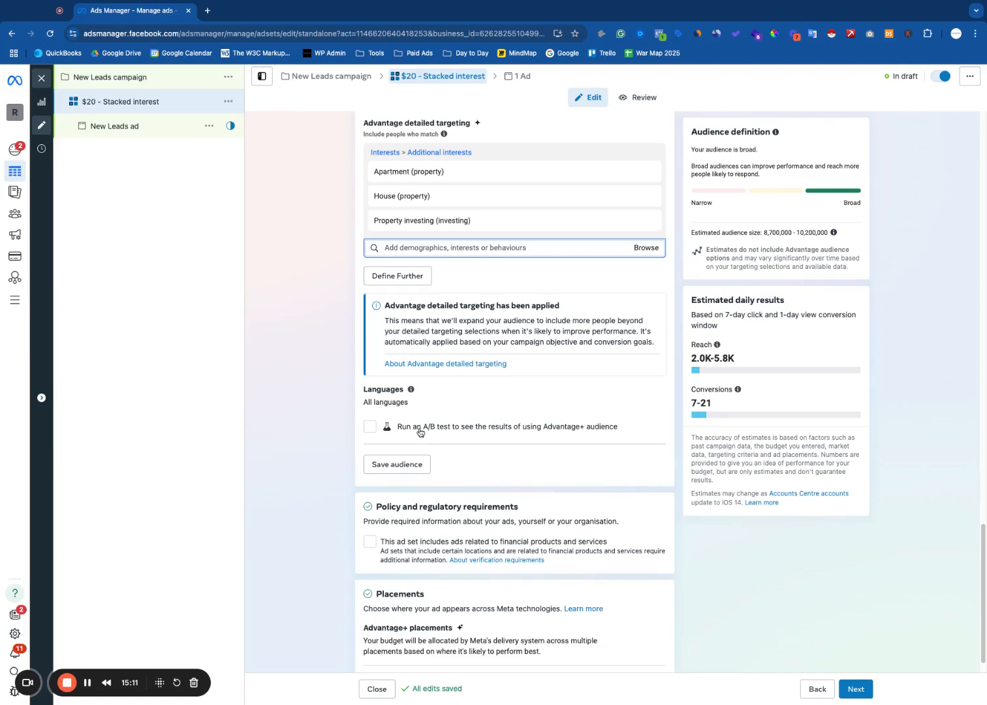
mouse_move(419, 432)
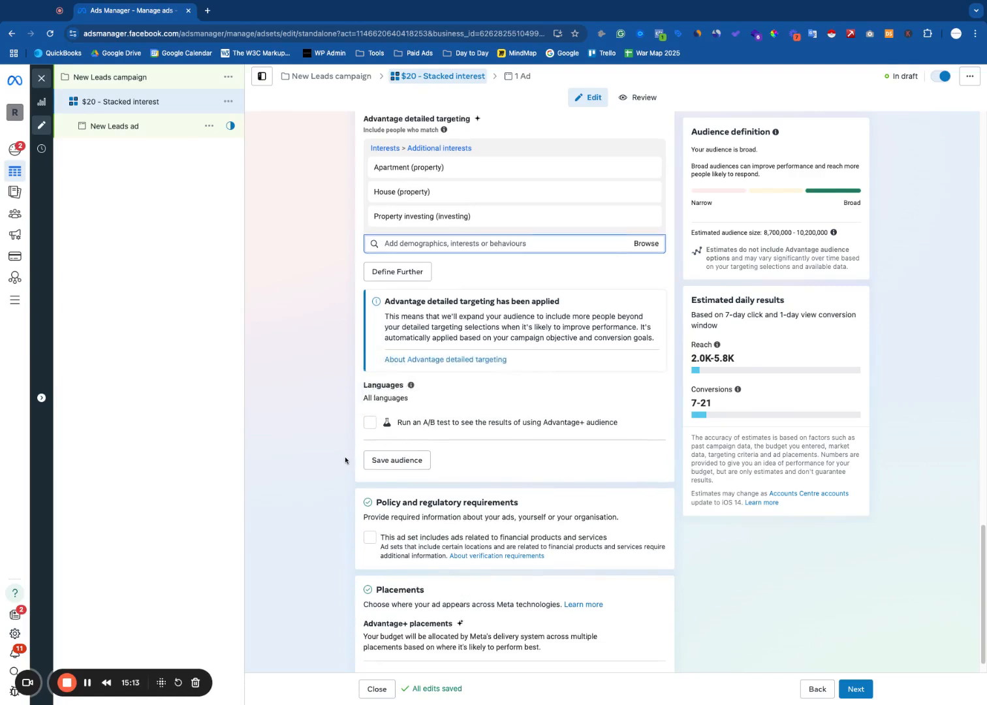
scroll(386, 469, "down", 1)
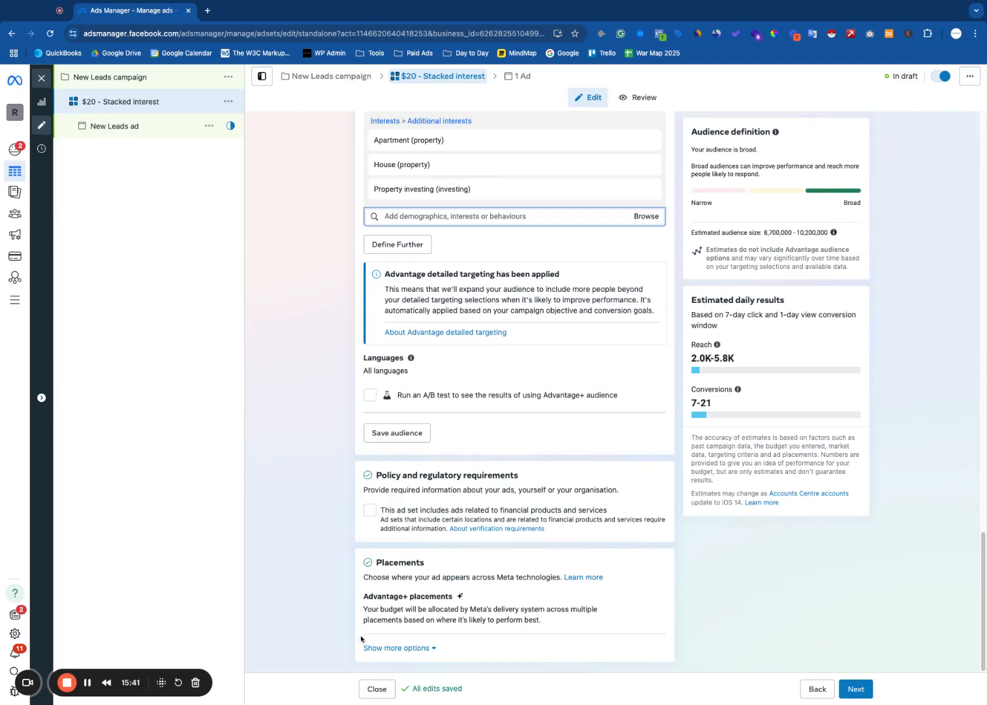
left_click(395, 648)
scroll(475, 595, "down", 2)
scroll(474, 596, "down", 5)
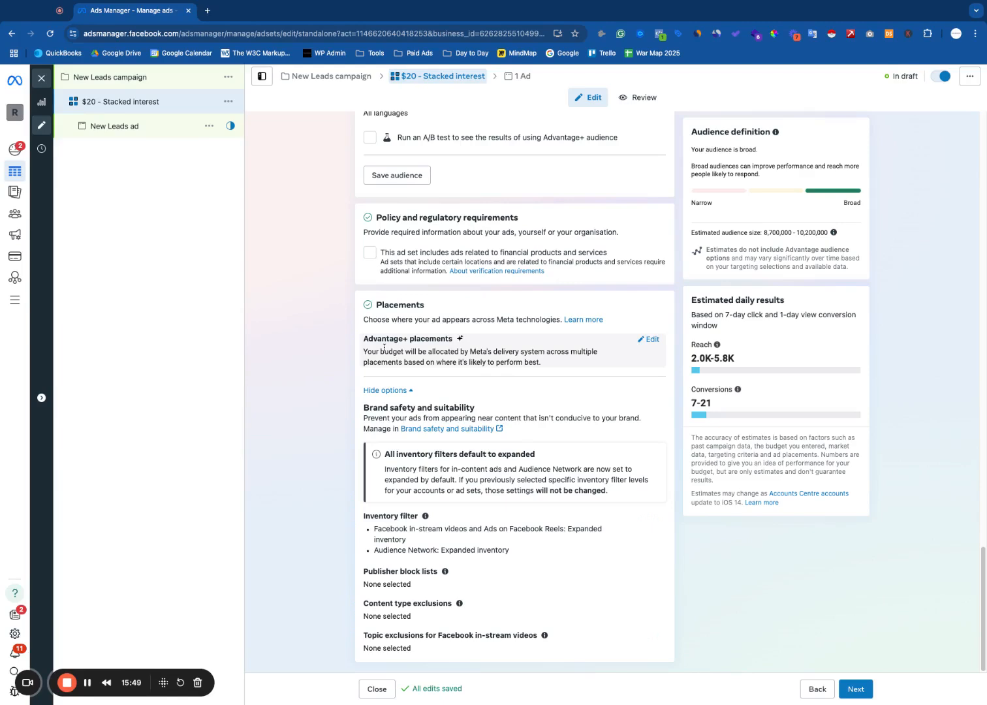
Switch the ad set to manual placements and exclude the Audience Network and Messenger platforms.
left_click(652, 340)
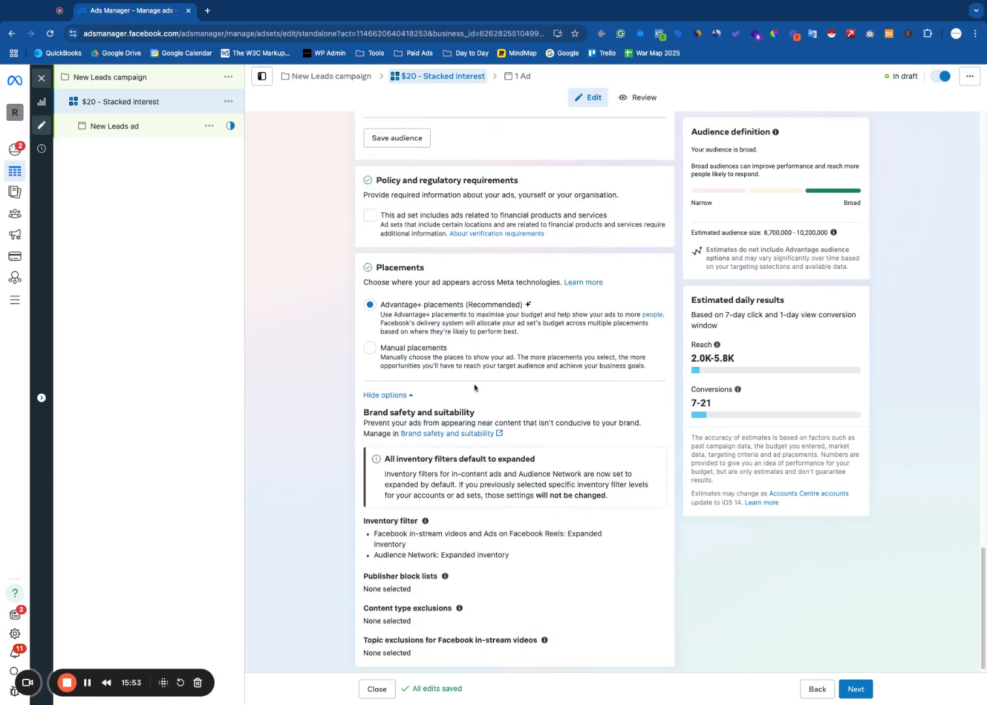
left_click(412, 346)
scroll(467, 424, "down", 3)
left_click(370, 363)
left_click(460, 362)
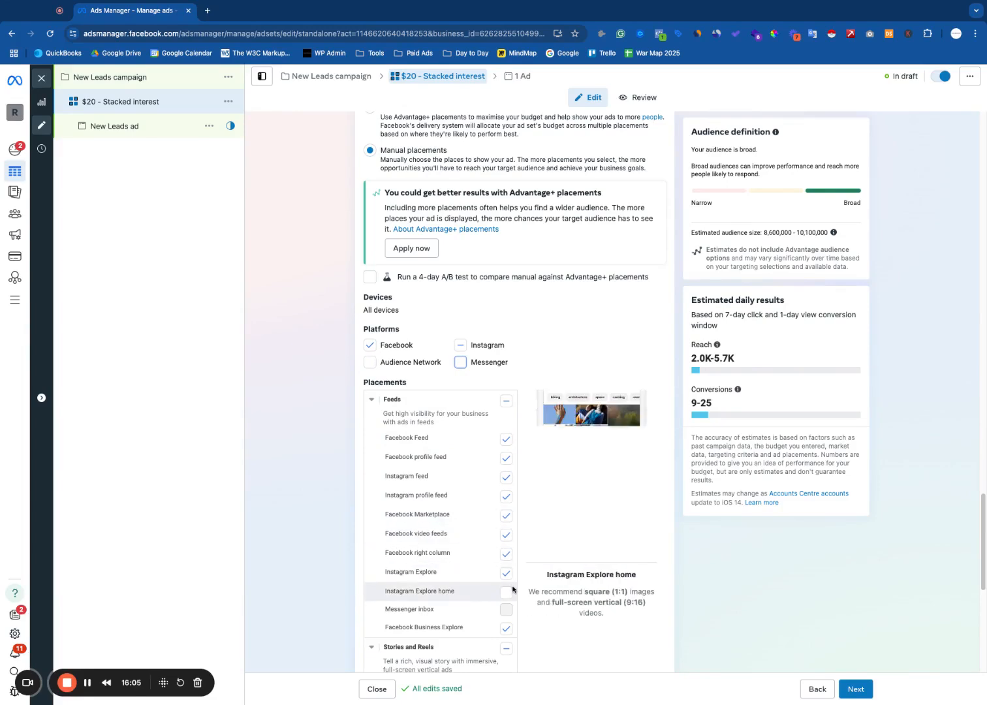
Review the individual placements selected for the ad set and continue to the New Leads ad's settings.
scroll(480, 590, "down", 1)
scroll(483, 587, "down", 3)
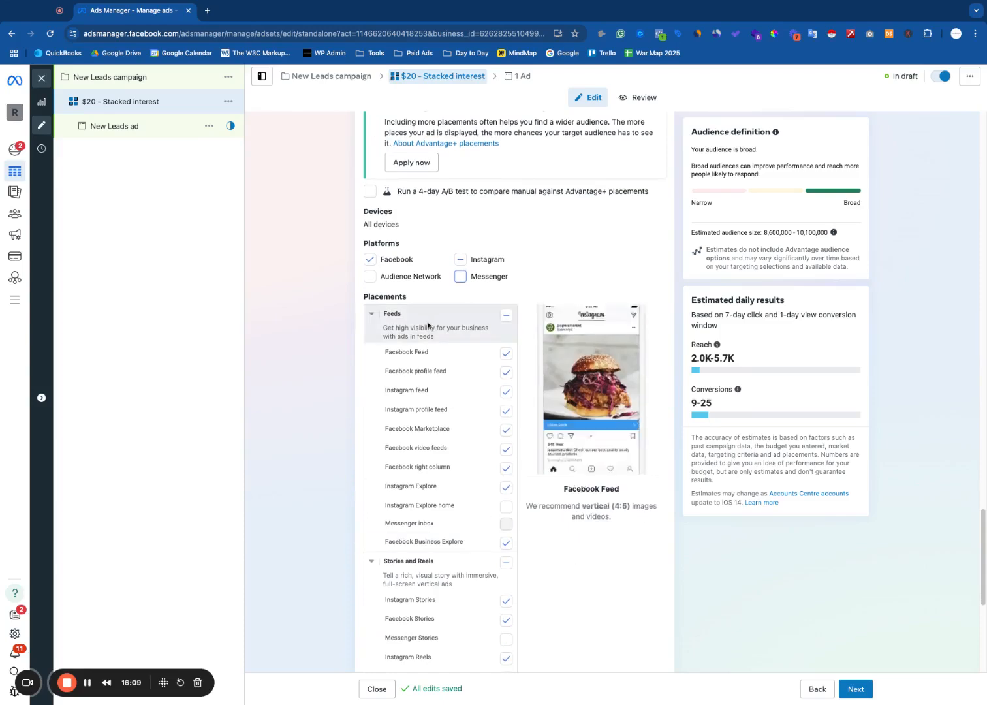
scroll(433, 537, "down", 10)
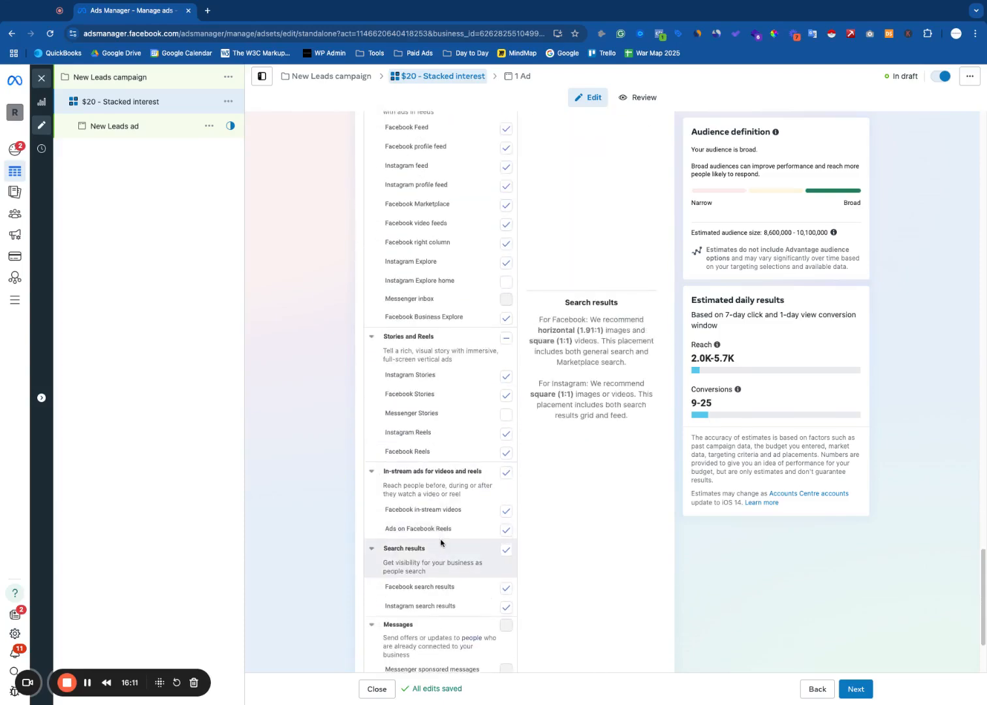
scroll(440, 542, "down", 7)
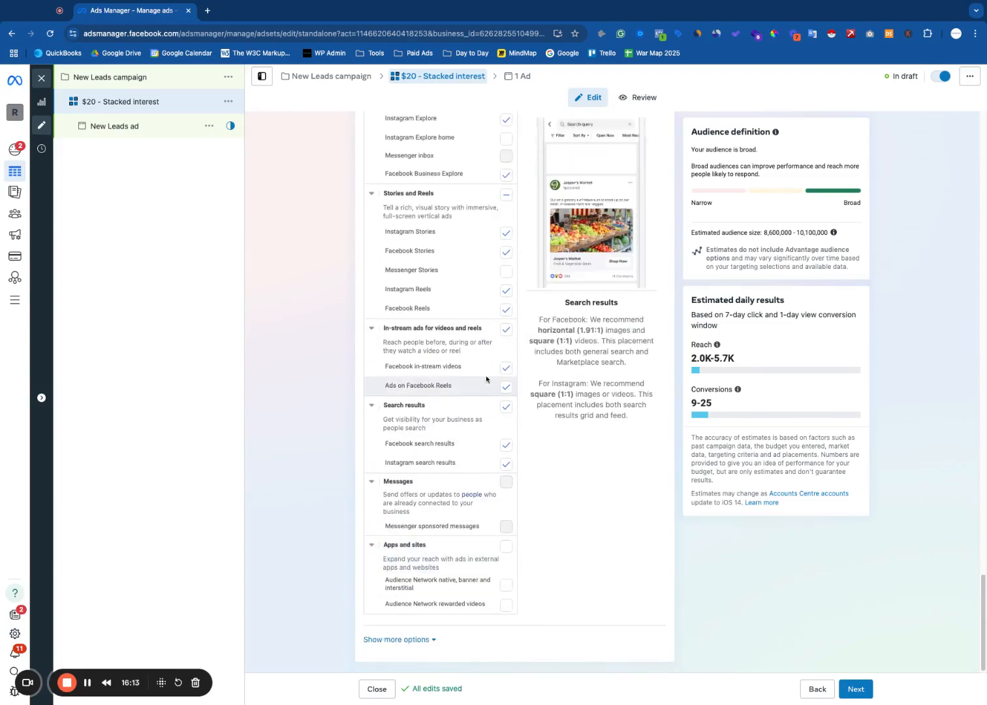
scroll(467, 408, "up", 5)
scroll(467, 408, "up", 5)
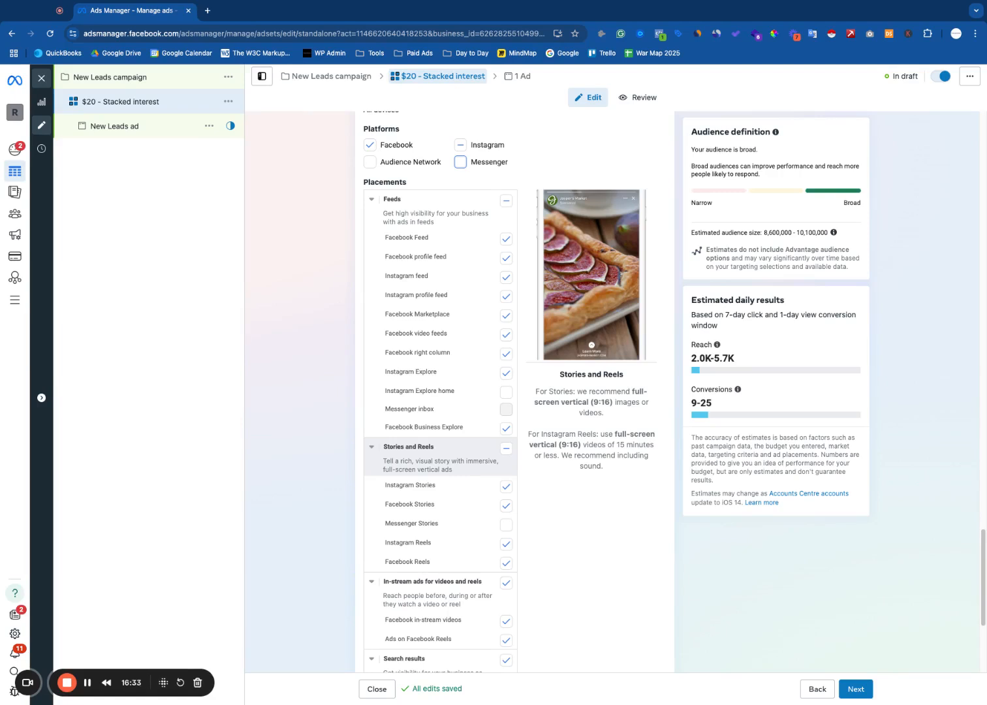
scroll(457, 457, "down", 4)
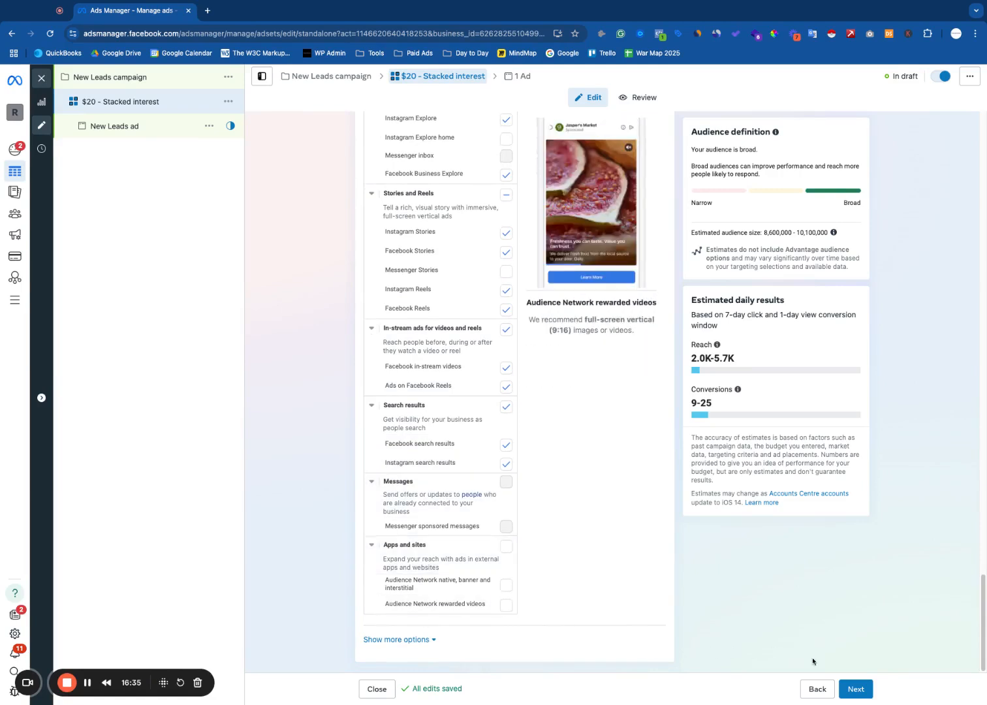
left_click(855, 688)
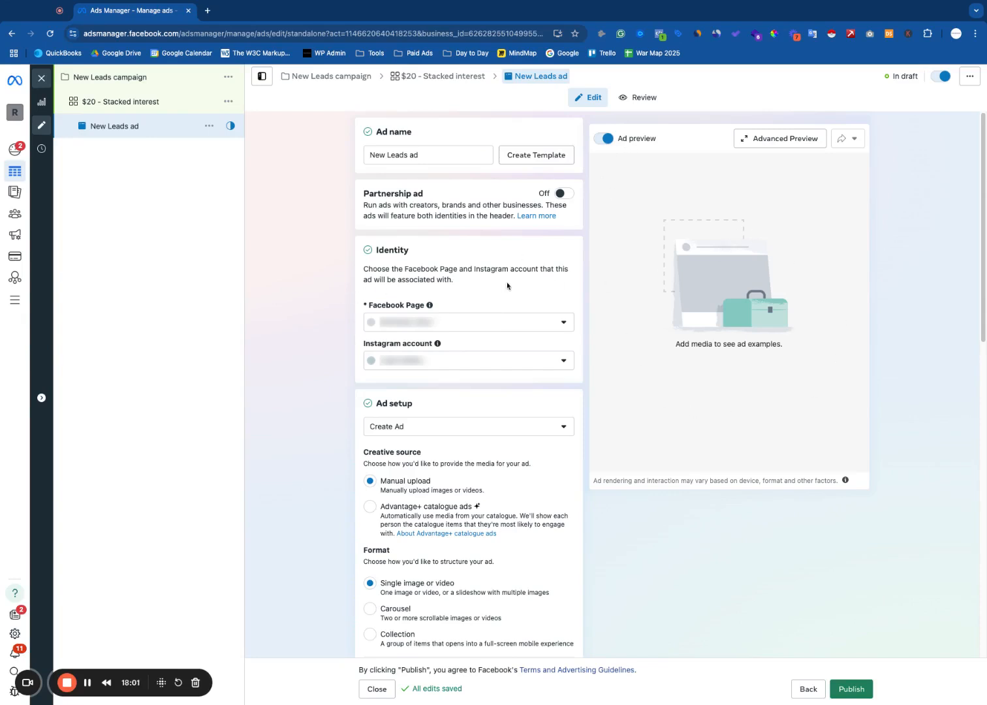
Examine the ad's identity settings and preview the available ad setup choices, keeping Create Ad.
scroll(604, 382, "down", 2)
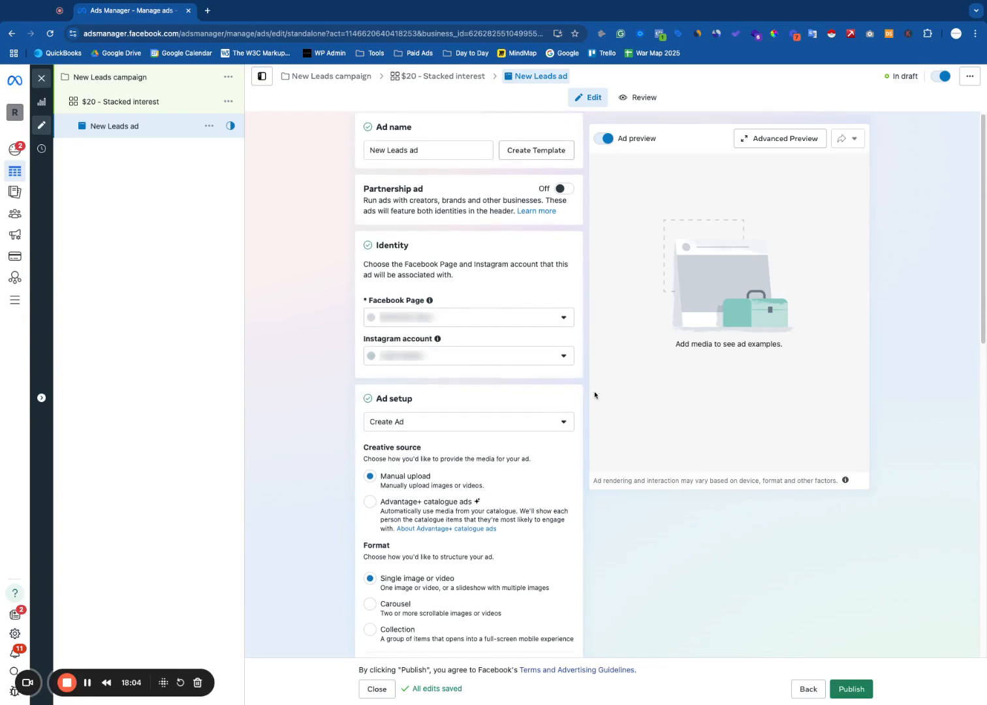
scroll(593, 395, "down", 3)
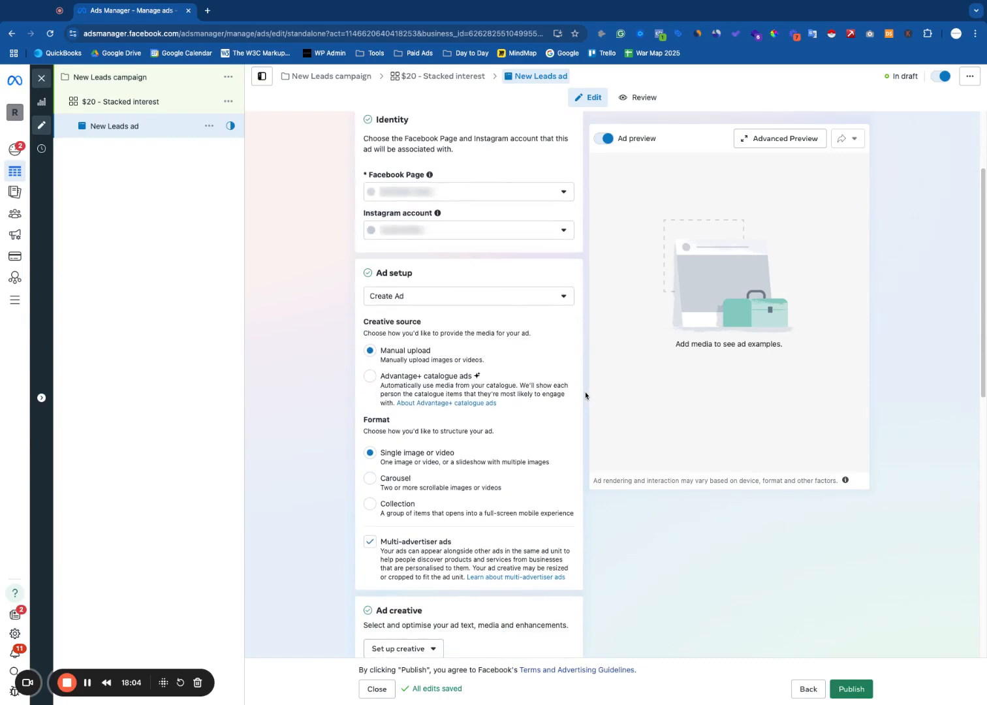
left_click(551, 298)
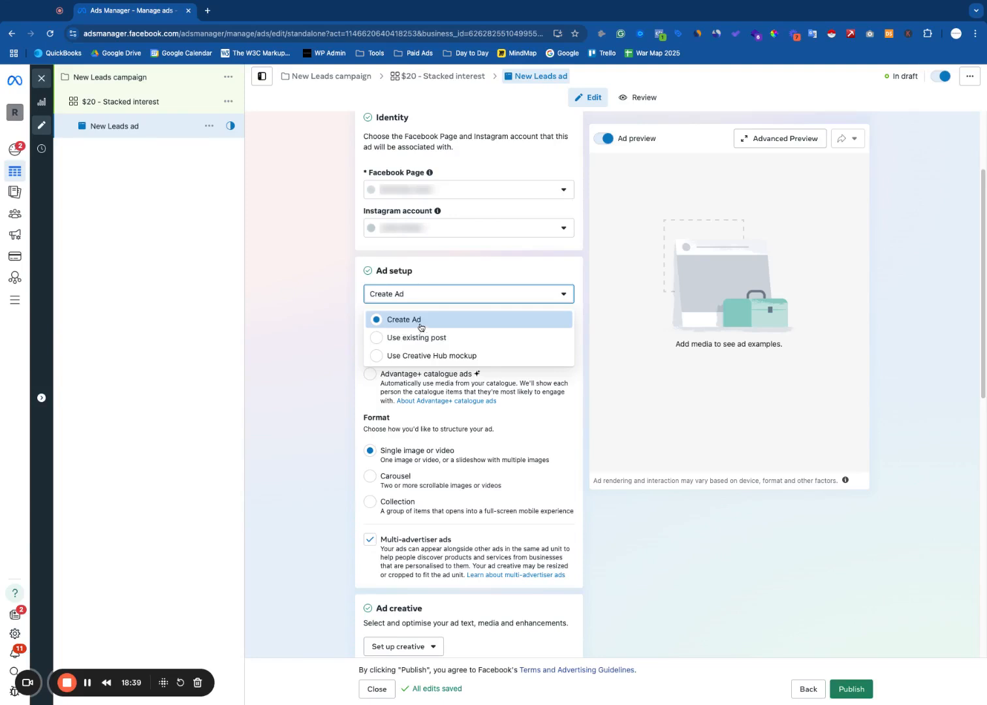
left_click(336, 327)
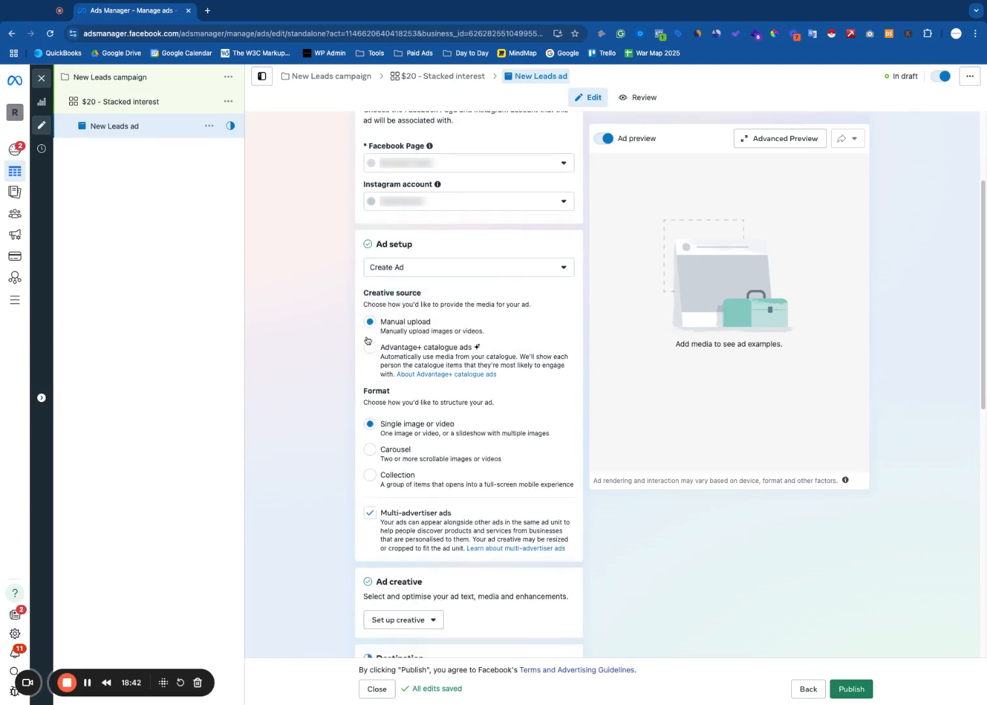
Examine the ad's creative source, format, multi-advertiser and destination settings, and preview which creative types can be set up.
scroll(364, 333, "down", 3)
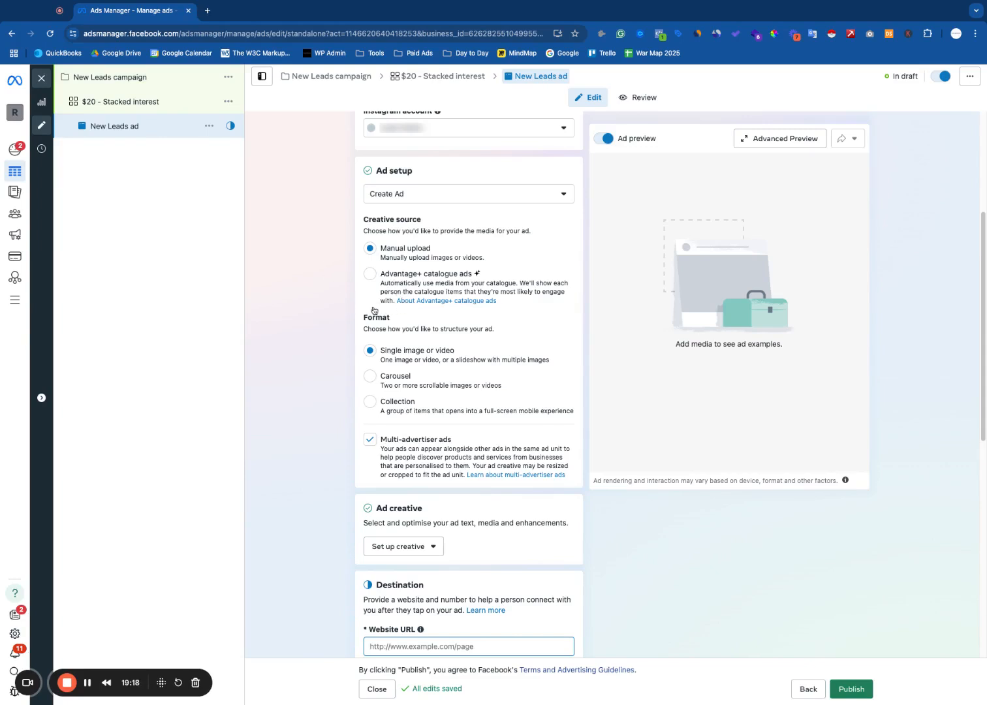
scroll(366, 363, "down", 1)
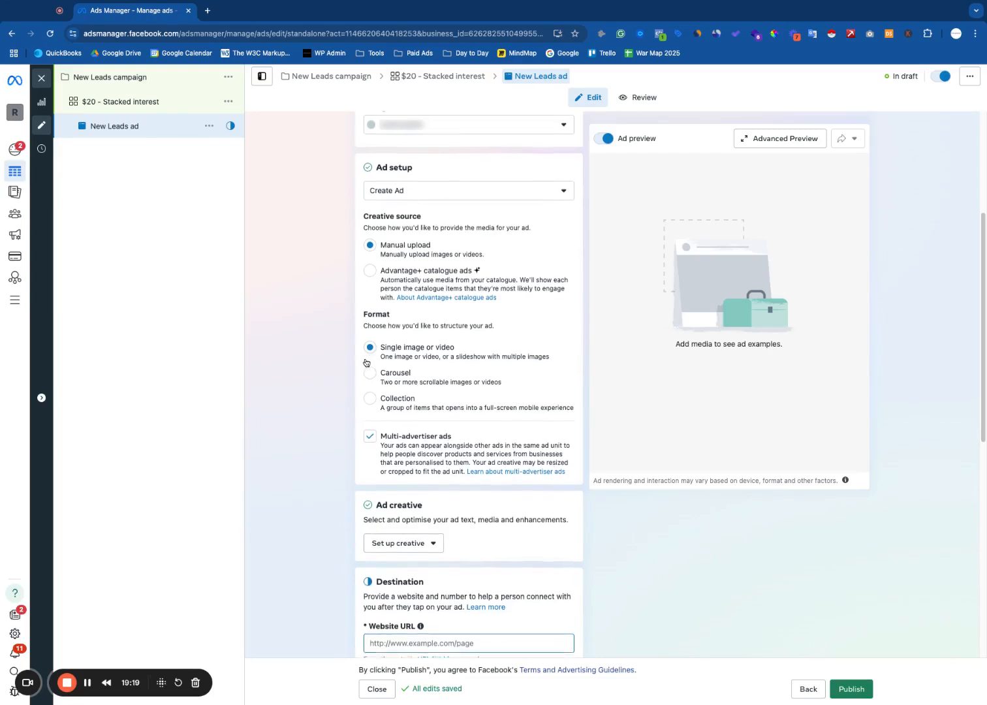
scroll(366, 363, "down", 1)
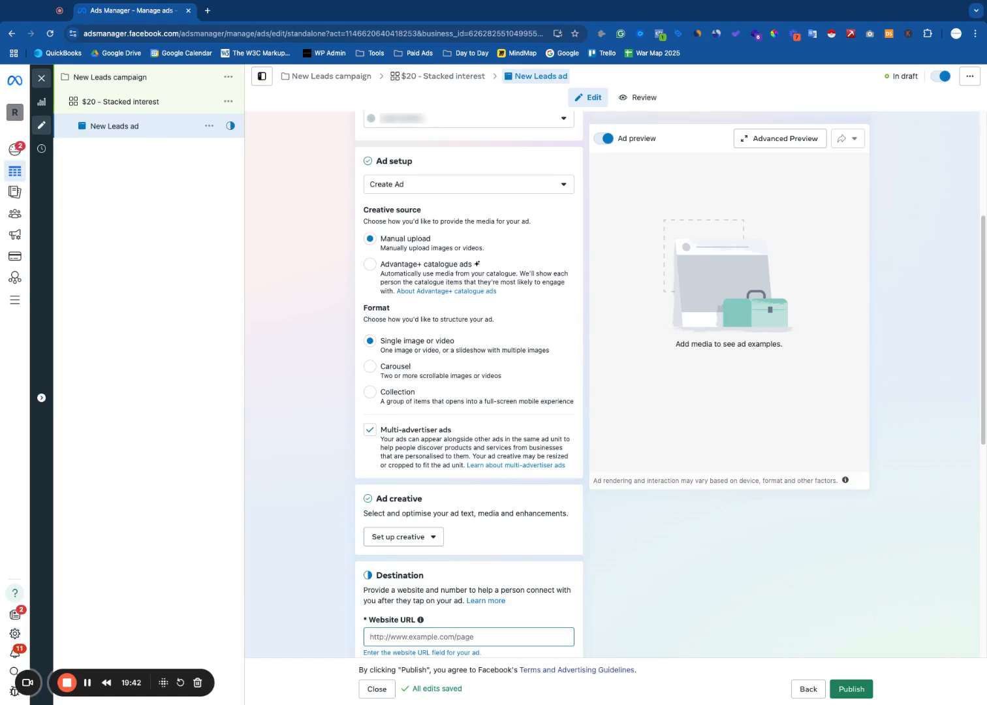
scroll(412, 377, "down", 1)
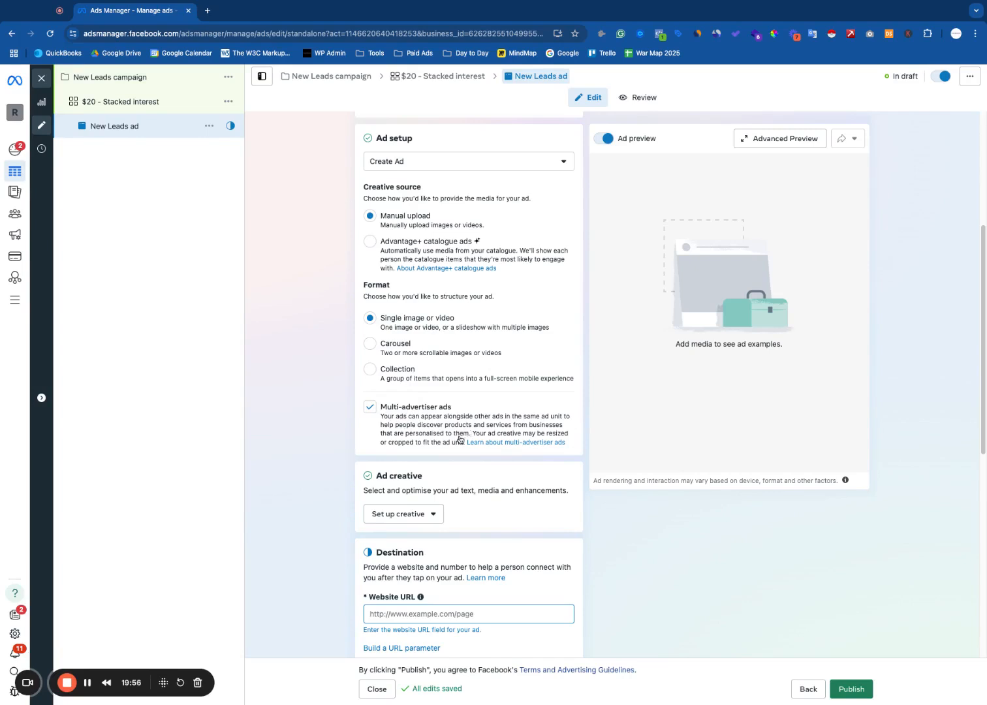
scroll(441, 443, "down", 1)
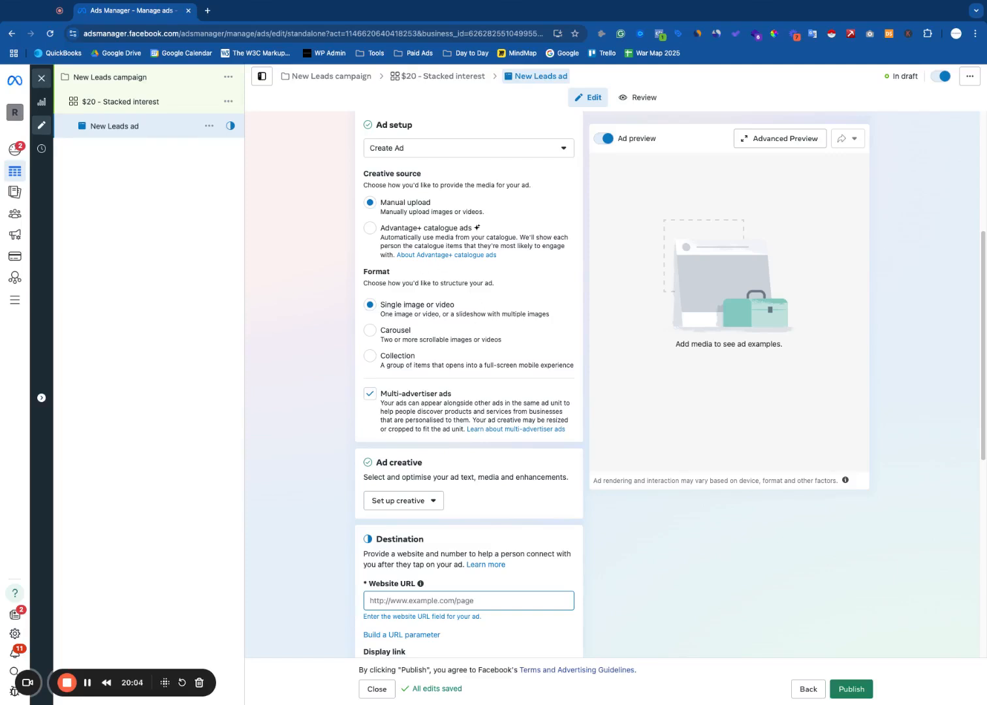
scroll(447, 385, "down", 3)
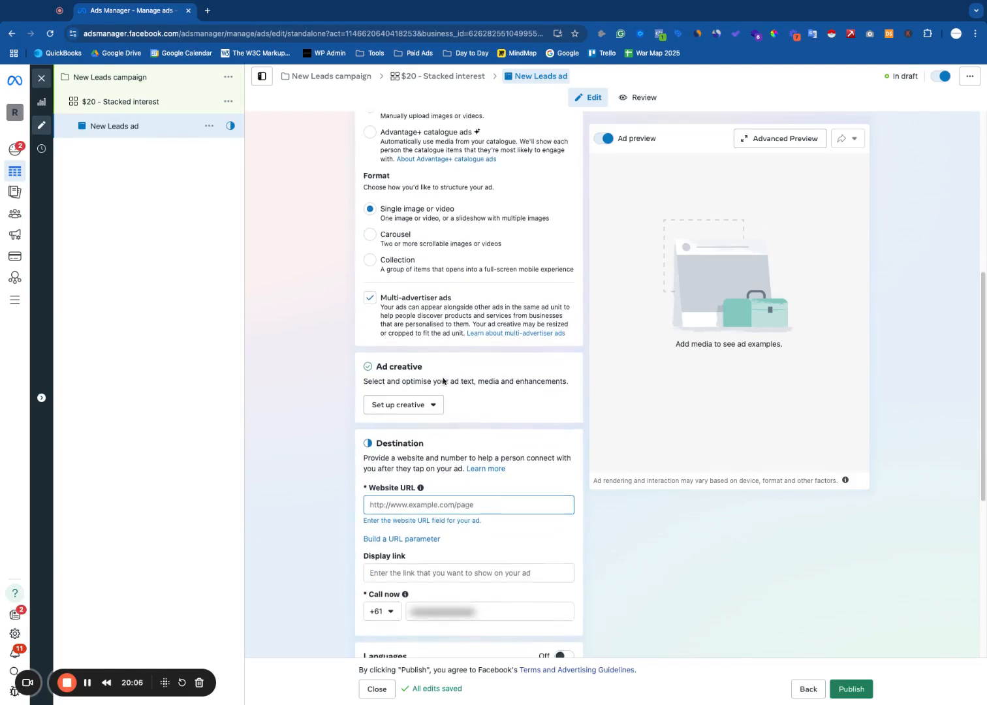
left_click(430, 395)
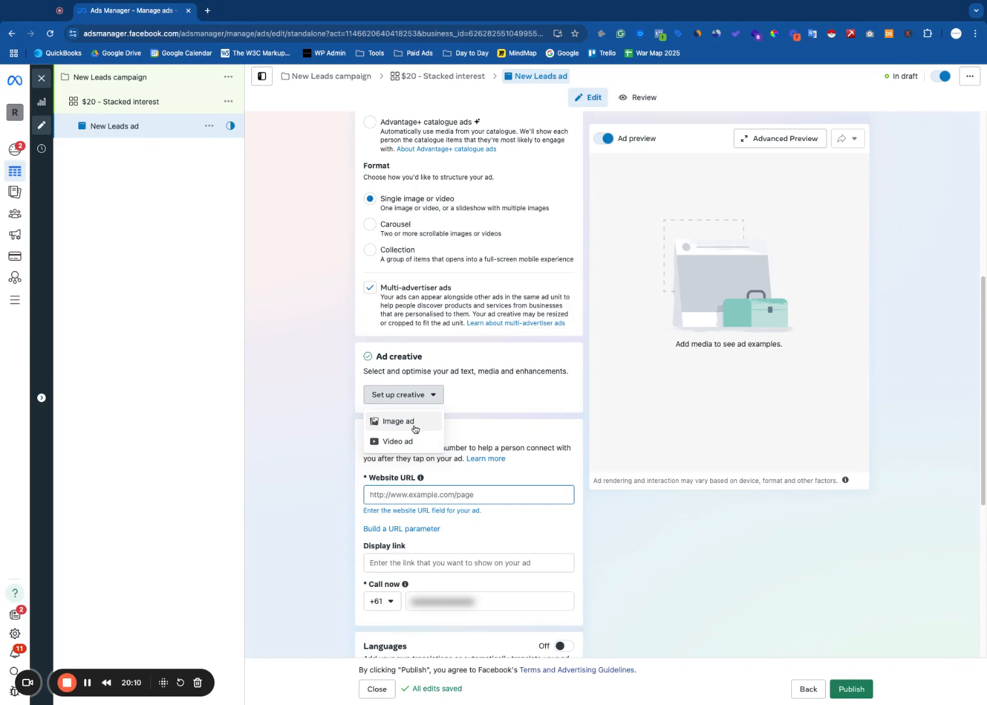
left_click(584, 401)
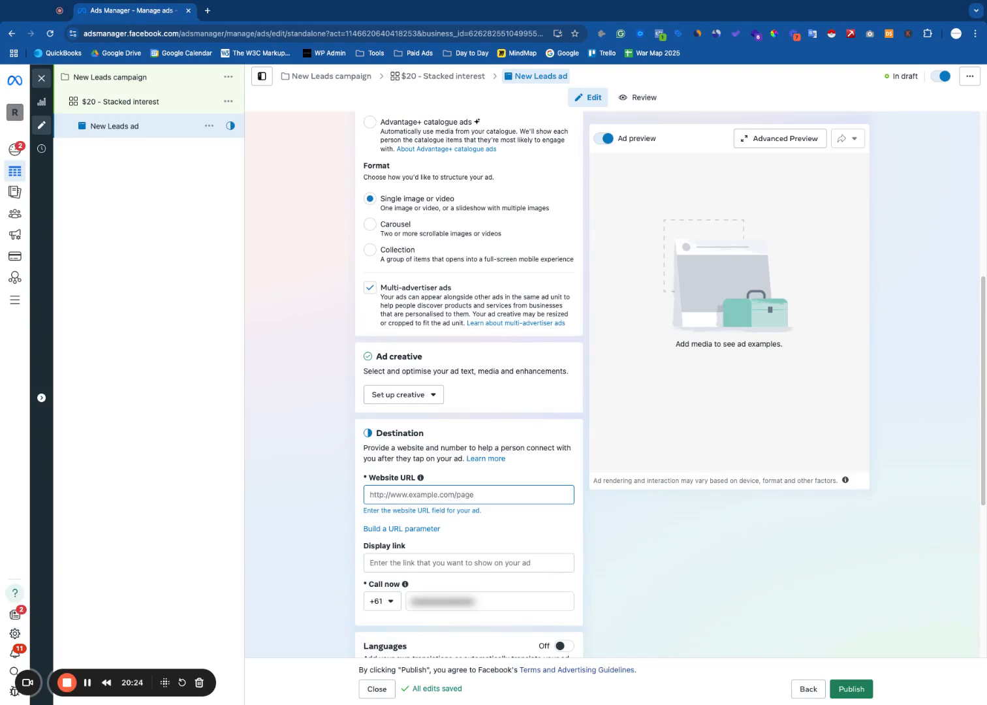
scroll(553, 403, "down", 2)
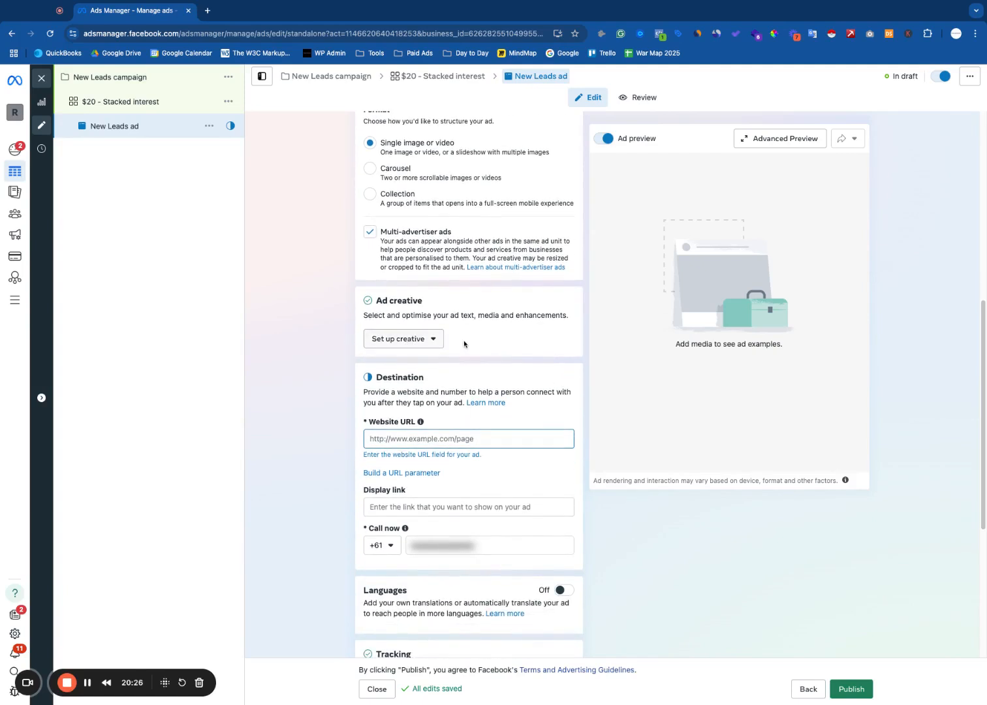
scroll(464, 344, "up", 3)
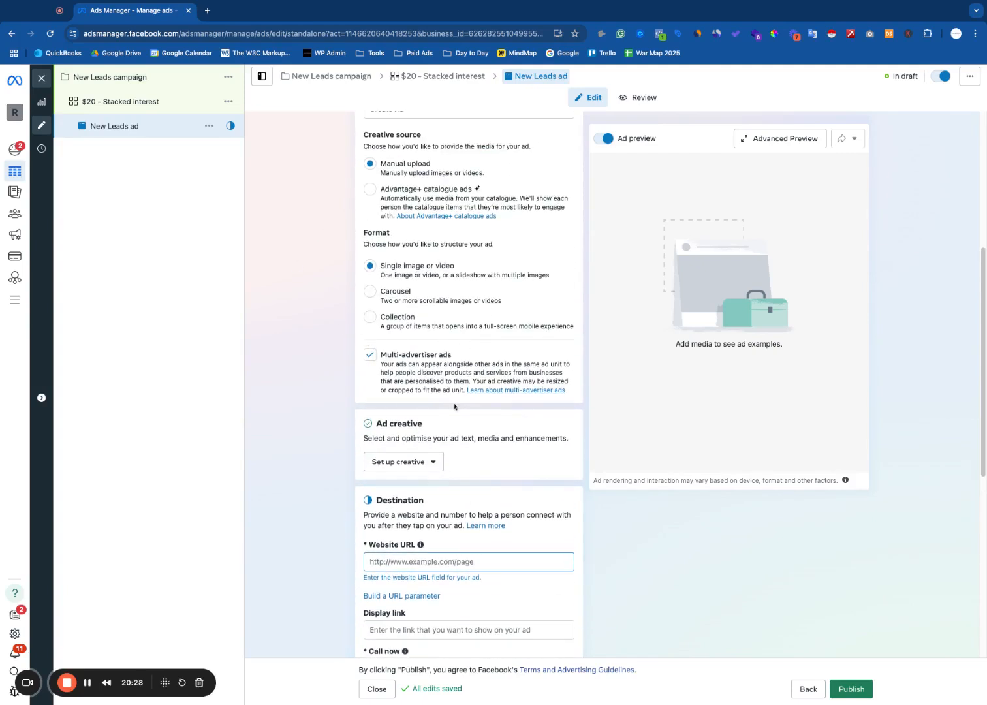
Set the ad destination's display link to example.com/bestseller.
scroll(459, 468, "down", 3)
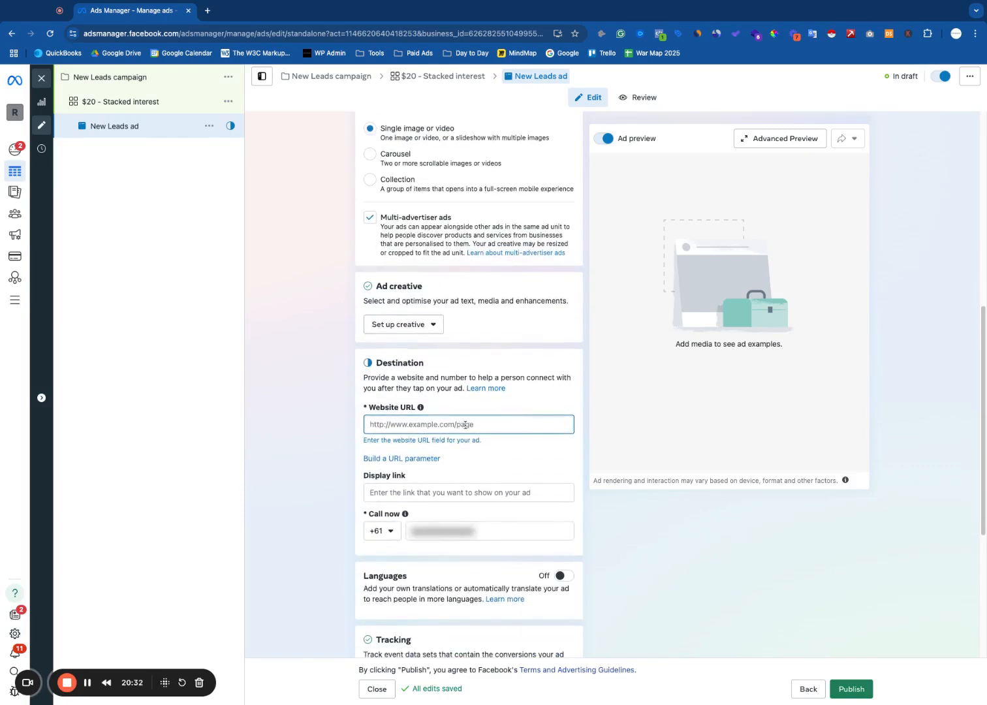
left_click(392, 490)
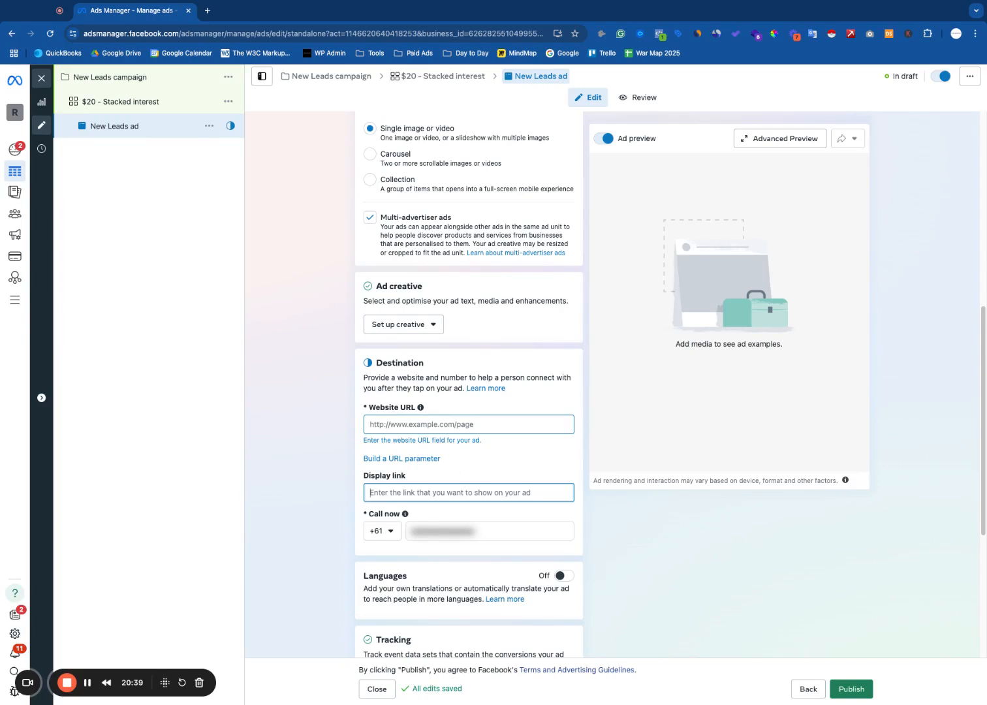
type("example.co")
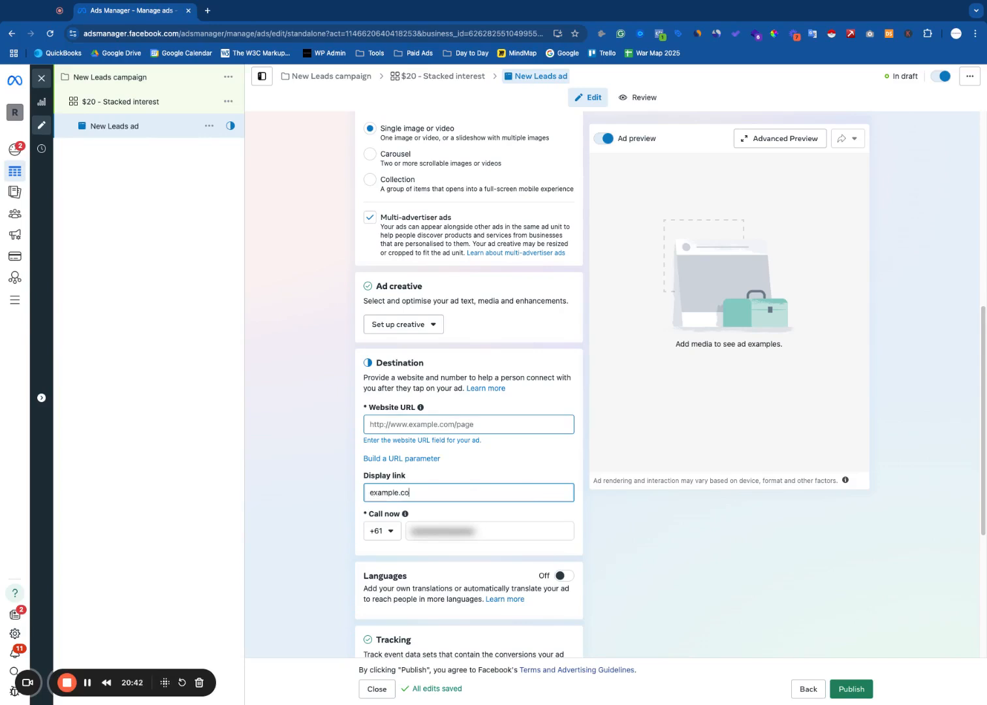
type("m/bestseller")
Examine the ad's destination, languages and tracking settings down to the URL parameters, leaving translations off.
scroll(447, 484, "down", 1)
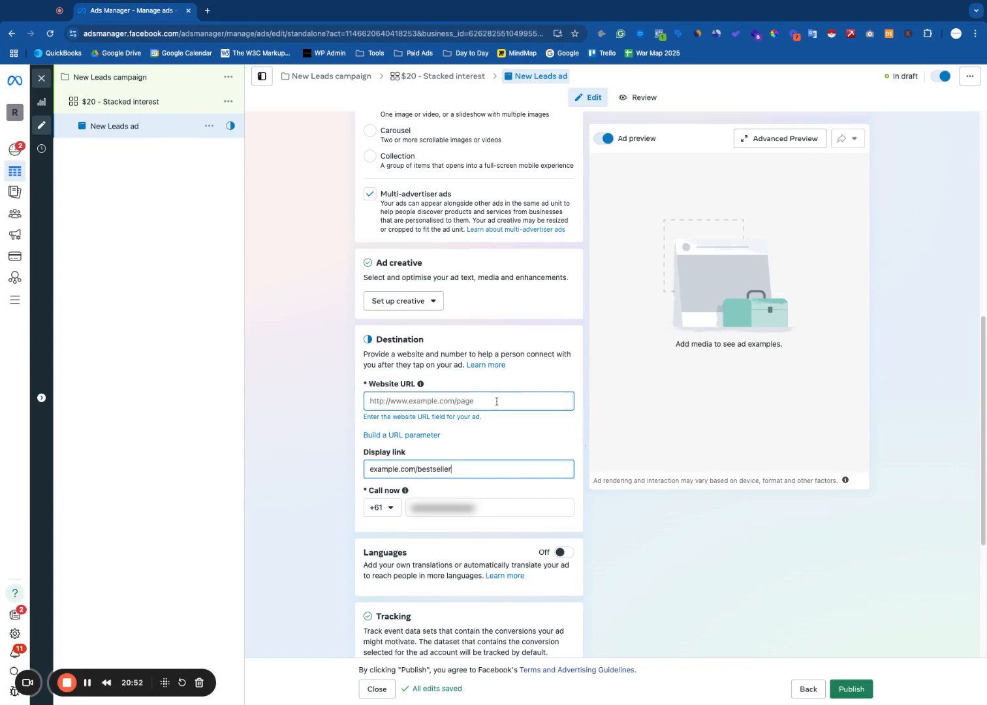
scroll(431, 489, "up", 5)
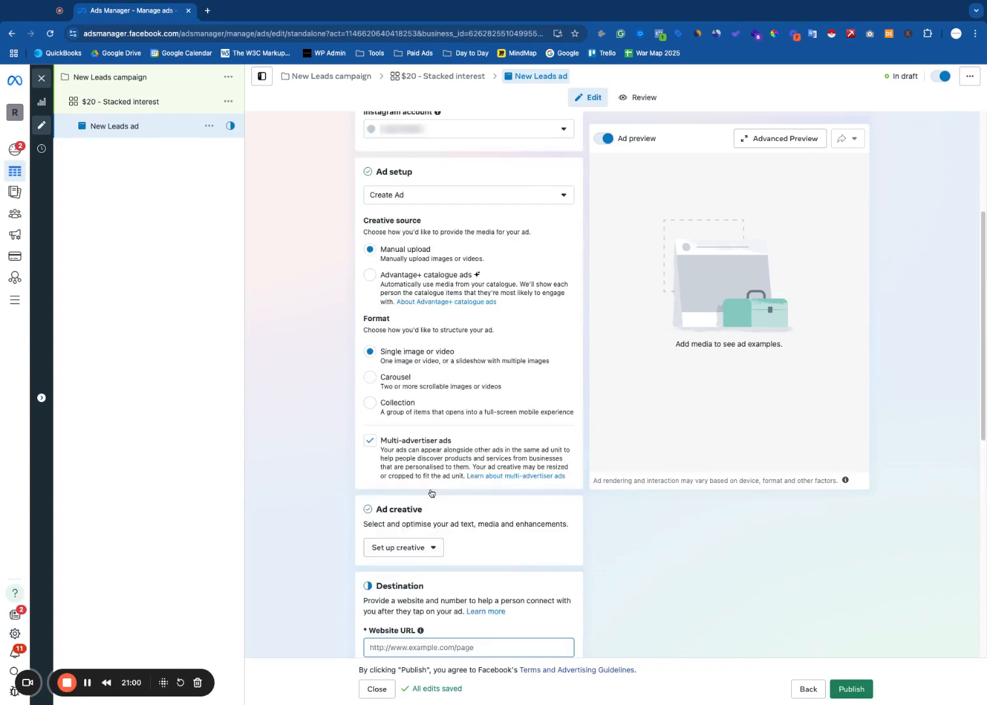
scroll(436, 496, "down", 6)
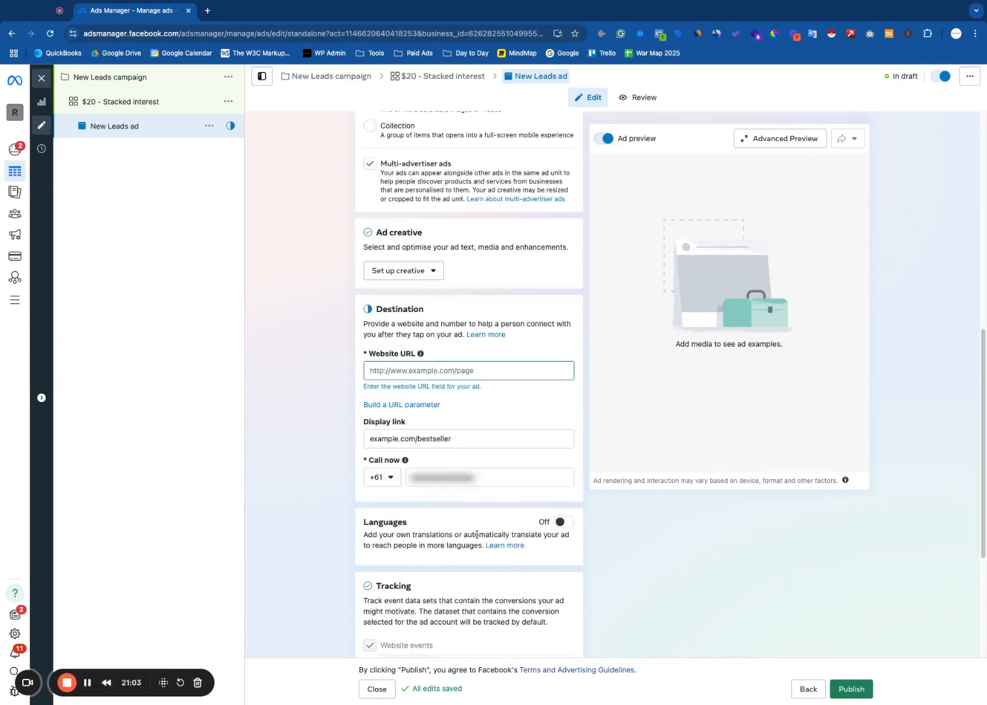
scroll(457, 483, "down", 1)
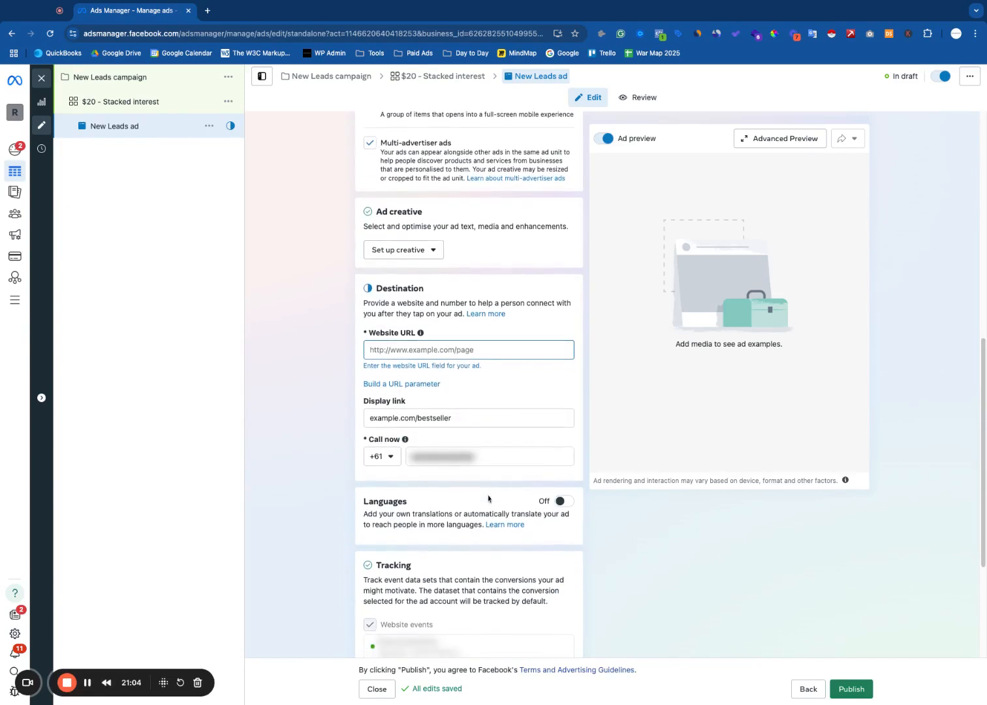
left_click(559, 499)
left_click(559, 500)
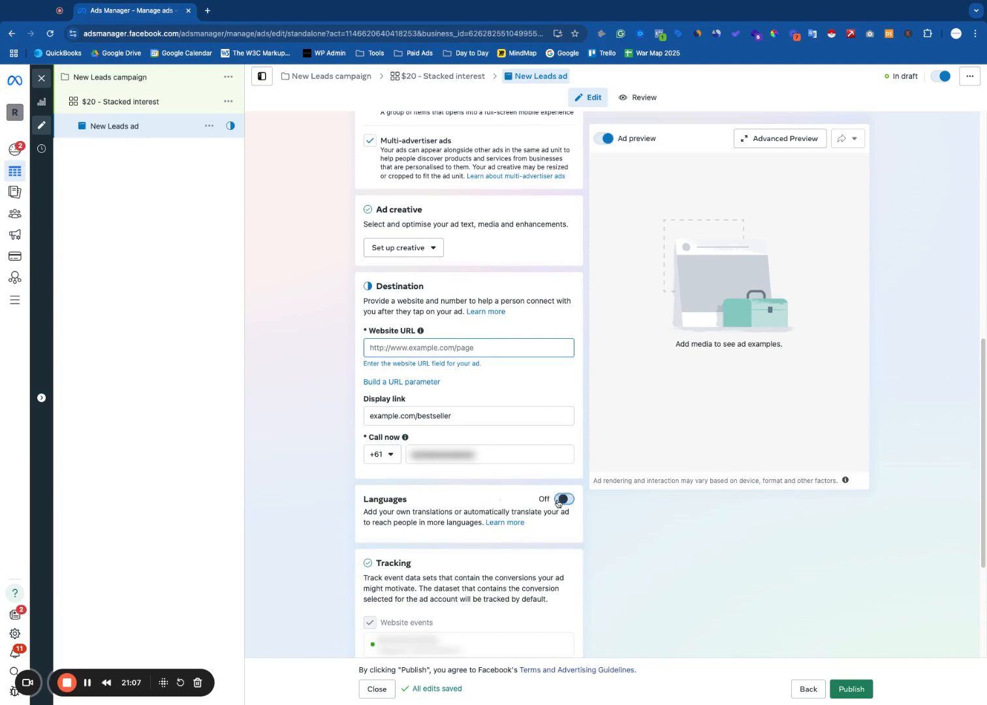
scroll(467, 506, "down", 5)
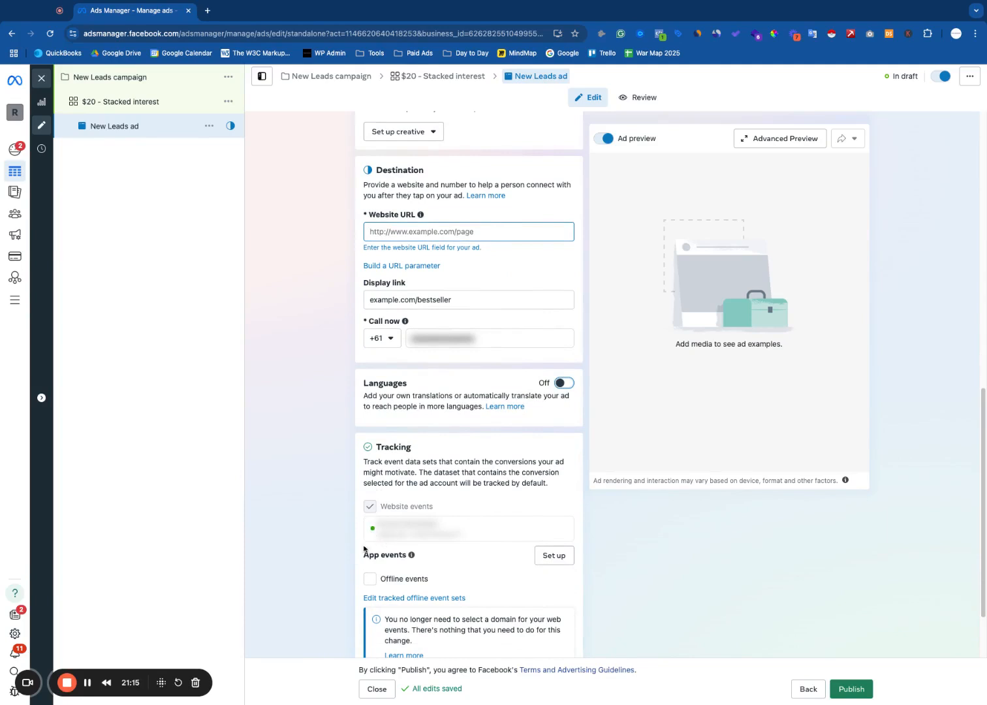
scroll(369, 503, "down", 1)
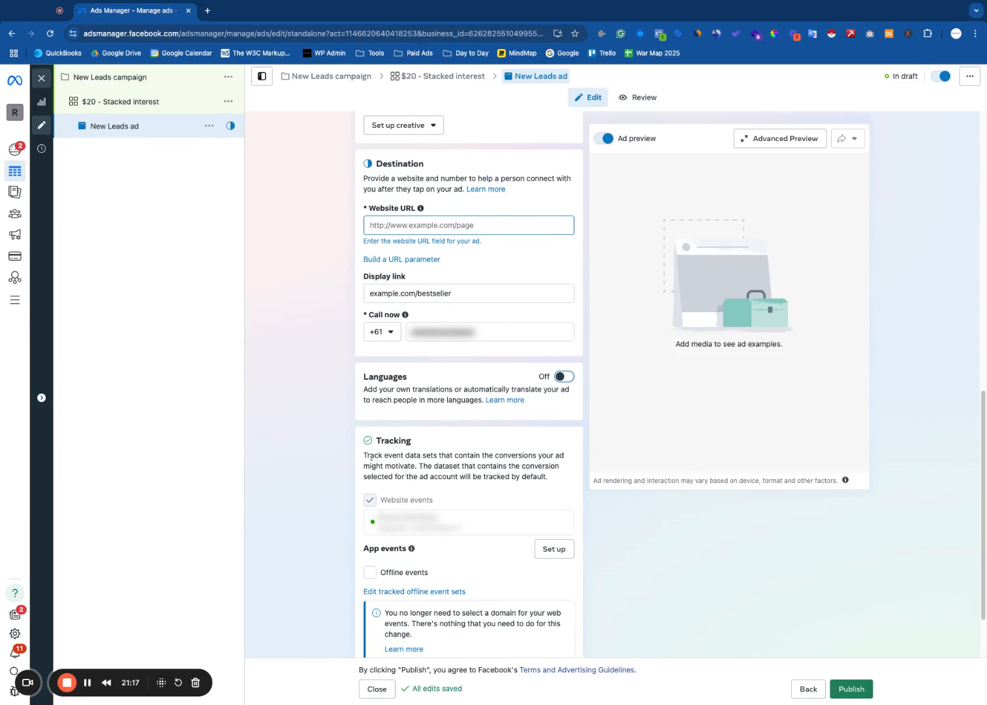
left_click_drag(364, 455, 564, 455)
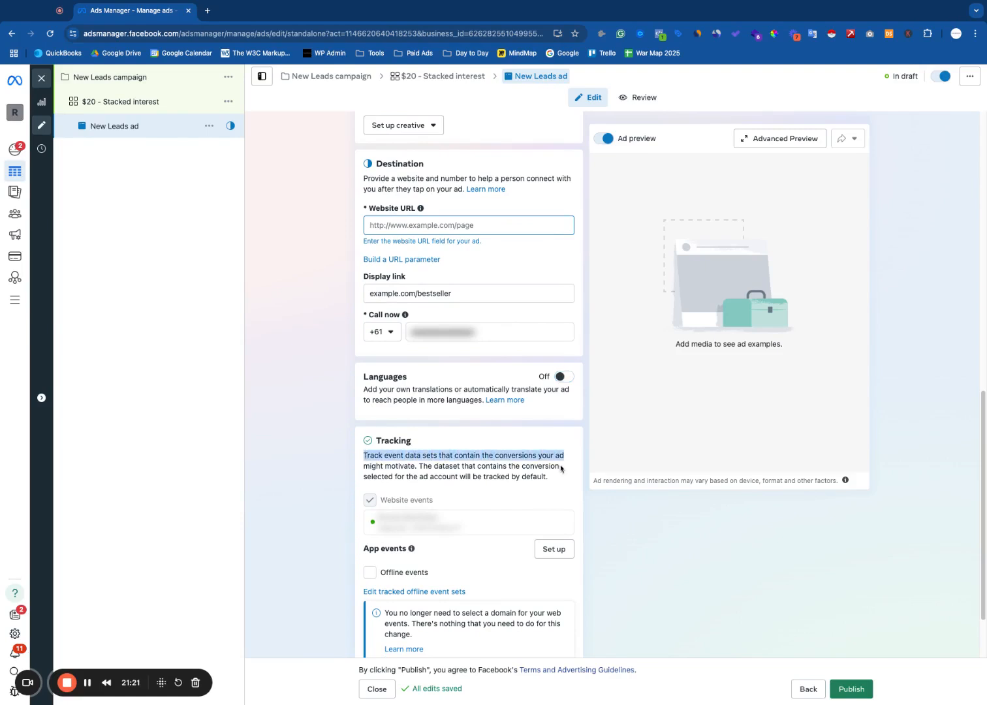
left_click(416, 466)
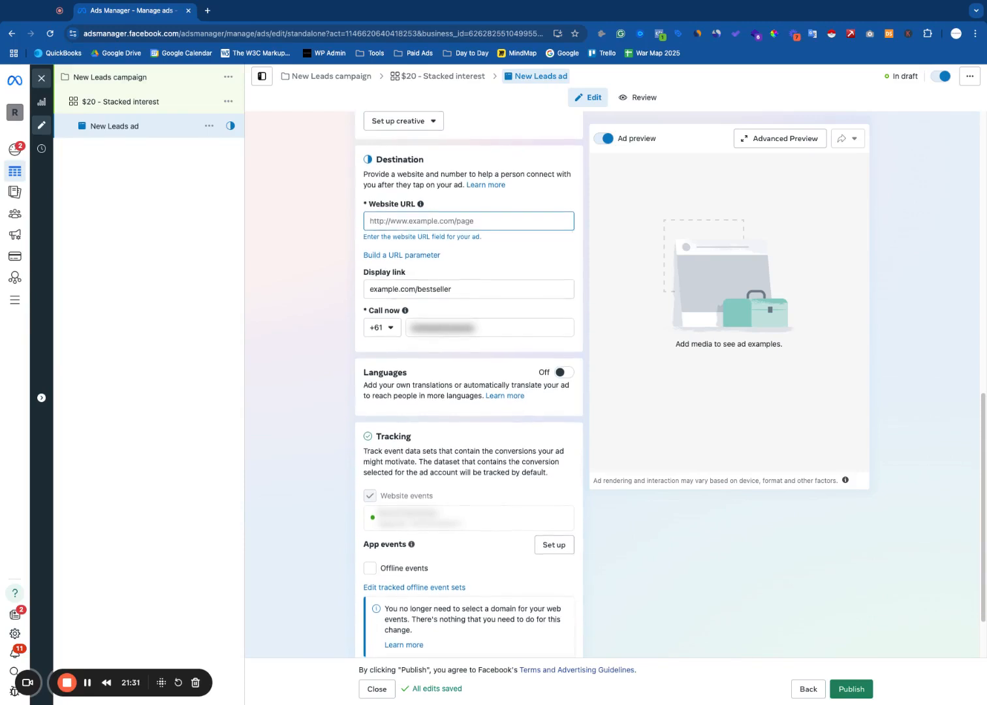
scroll(418, 477, "down", 3)
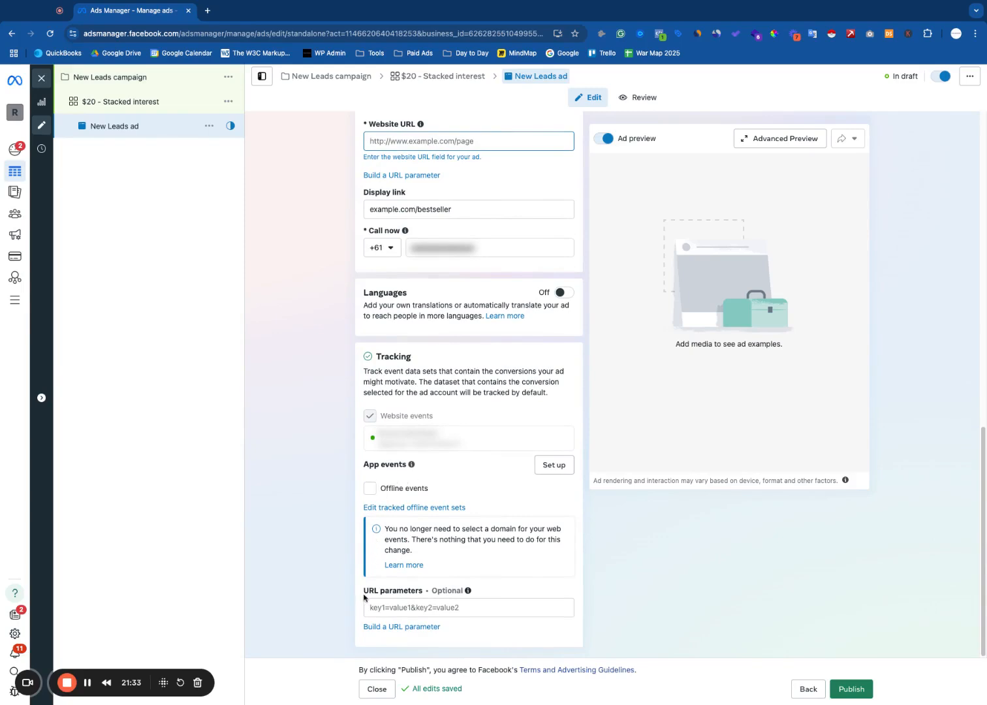
Start building the ad's URL parameters with {{site_source_name}} as the campaign source.
left_click(400, 626)
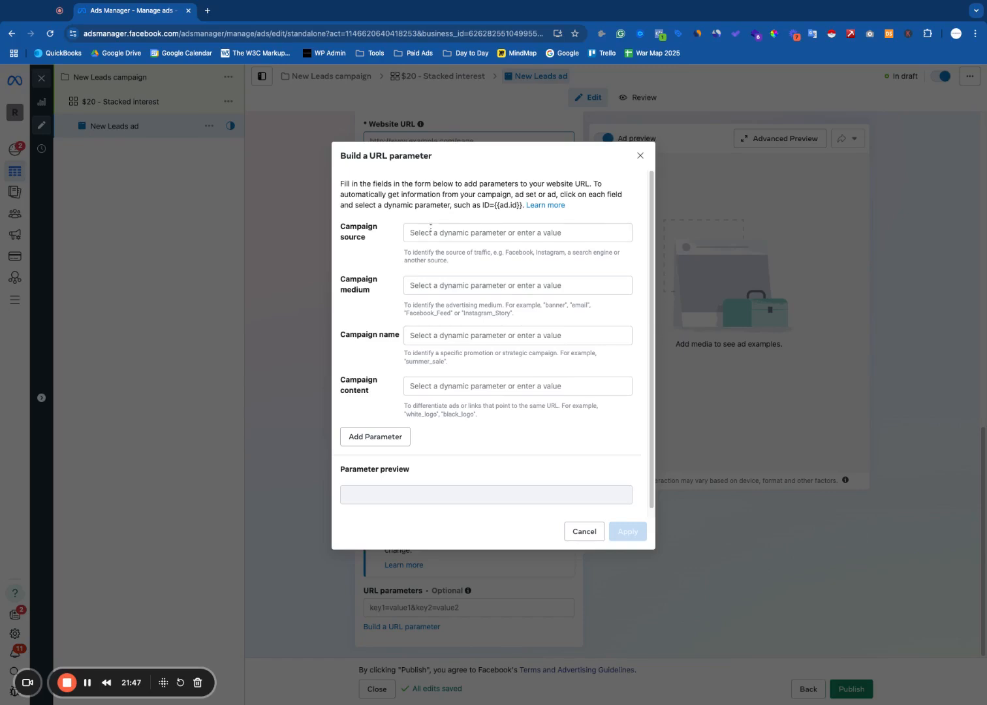
left_click_drag(340, 184, 608, 186)
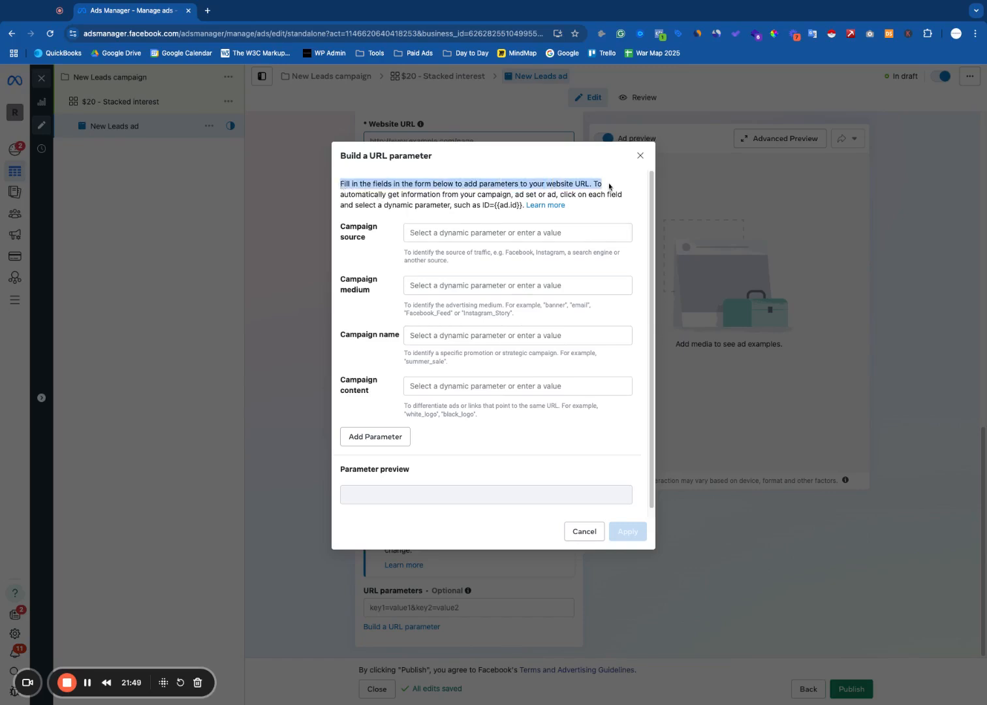
left_click(608, 186)
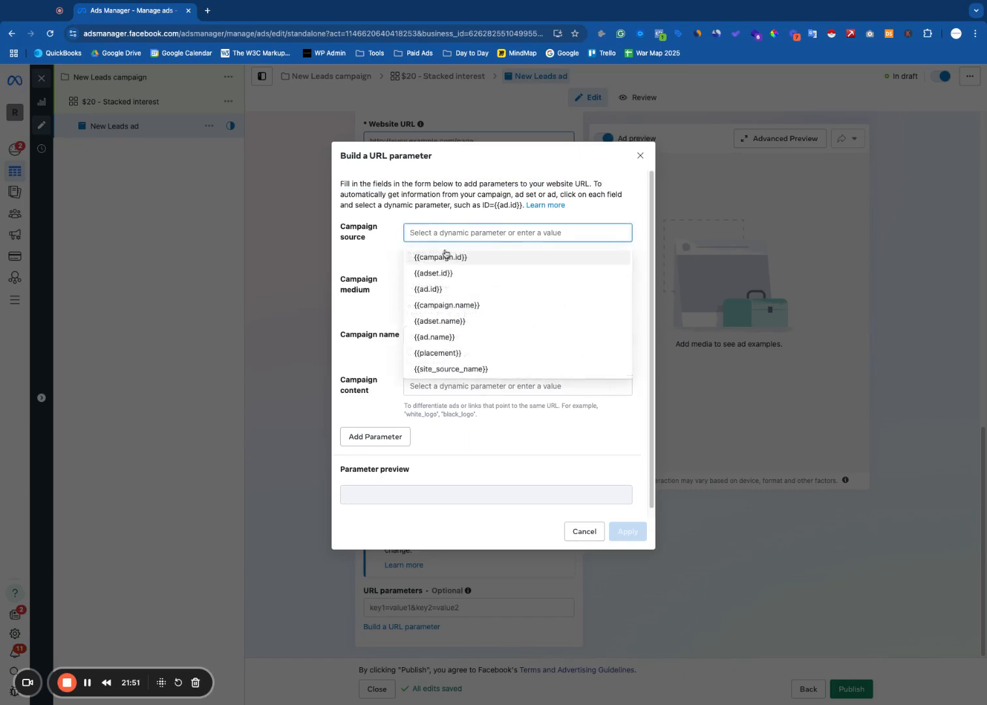
left_click(457, 369)
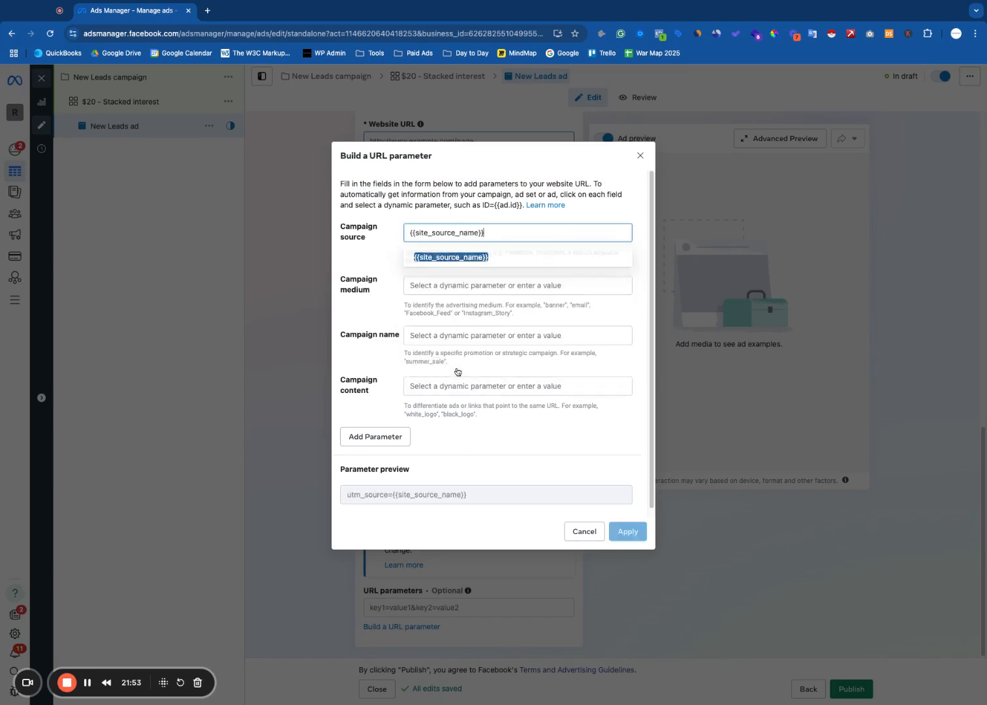
key("Tab")
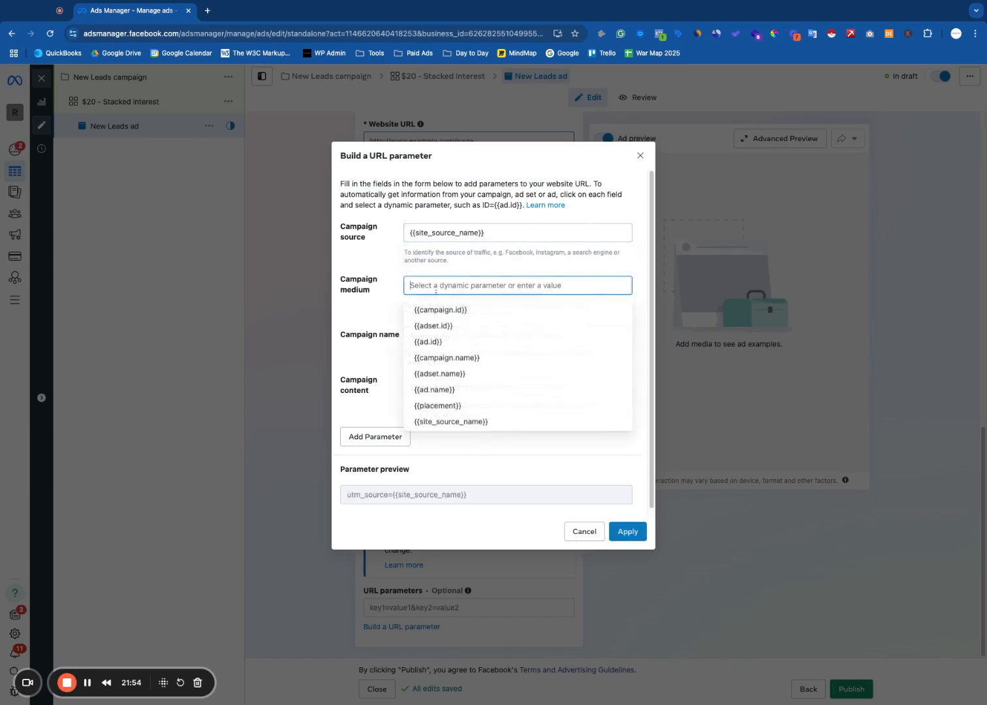
left_click(460, 358)
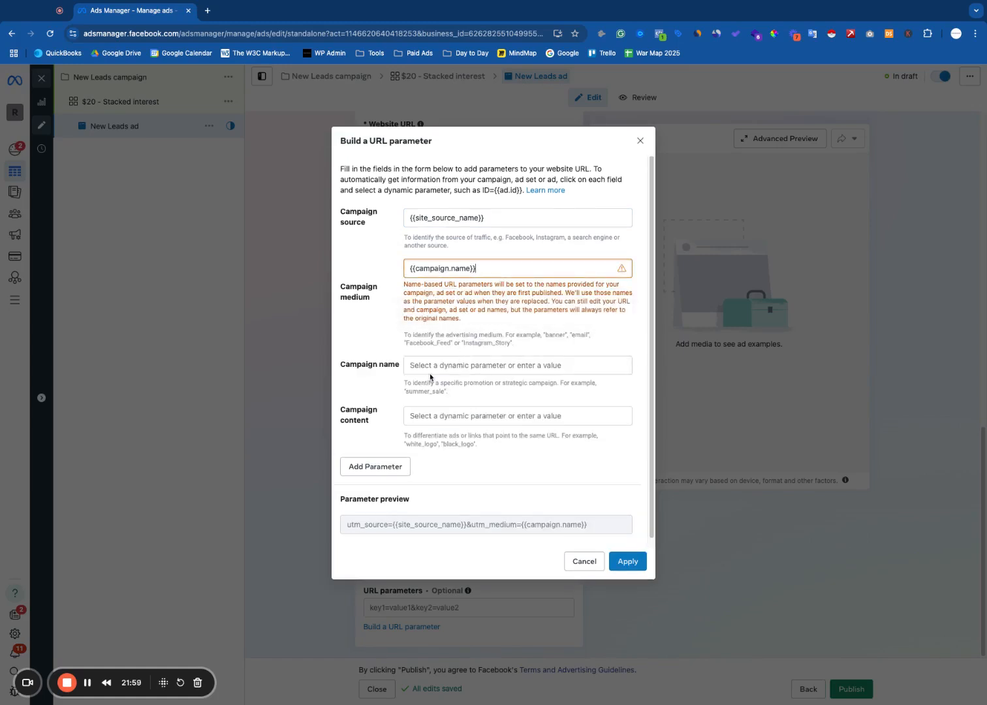
triple_click(487, 269)
key("BackSpace")
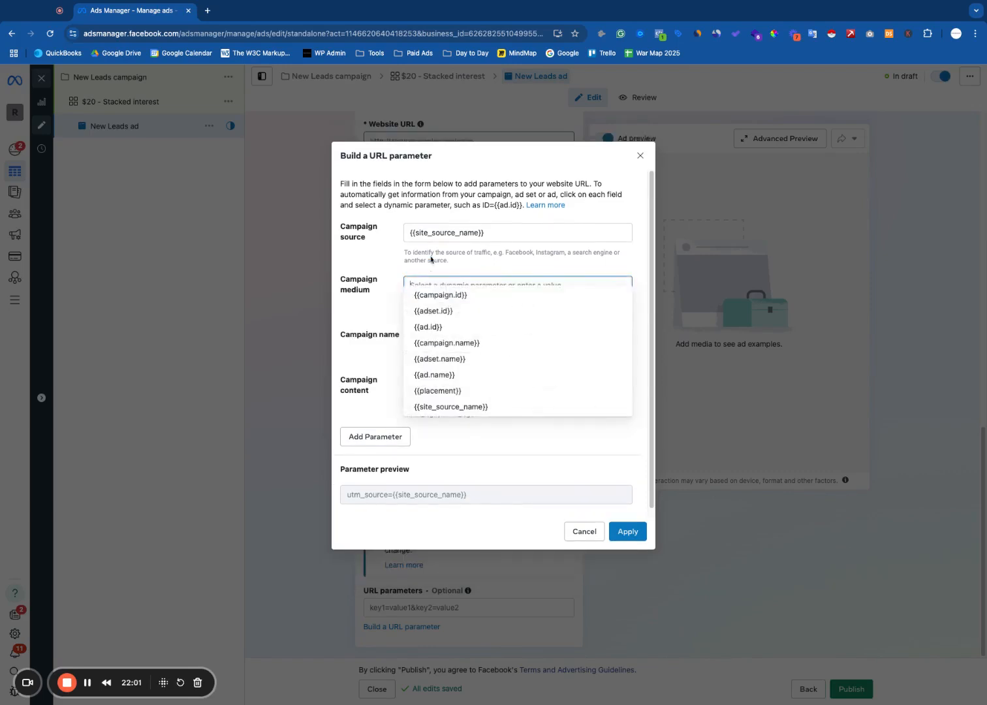
Set campaign medium to {{campaign.id}}, campaign name to {{campaign.name}} and campaign content to {{adset.name}} in the URL parameters.
left_click(478, 296)
left_click(450, 334)
left_click(451, 415)
left_click(436, 411)
left_click(454, 502)
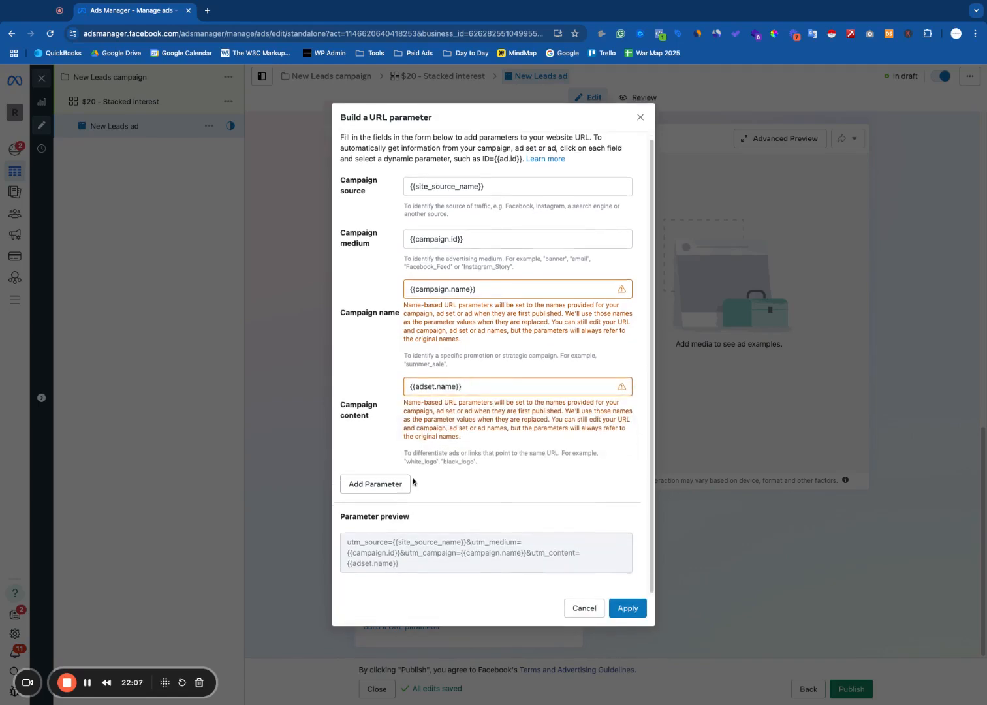
Add a custom parameter named ad with the value {{ad.id}} and apply the URL parameters to the ad.
left_click(375, 482)
left_click(385, 529)
type("adname")
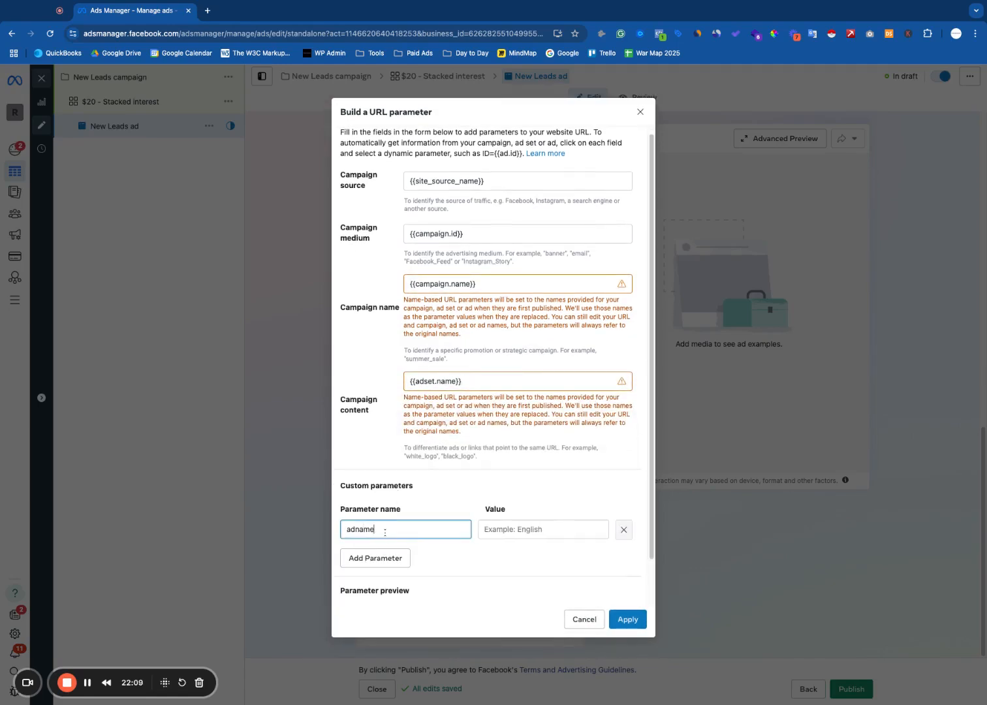
key("Tab")
left_click(476, 548)
left_click(409, 526)
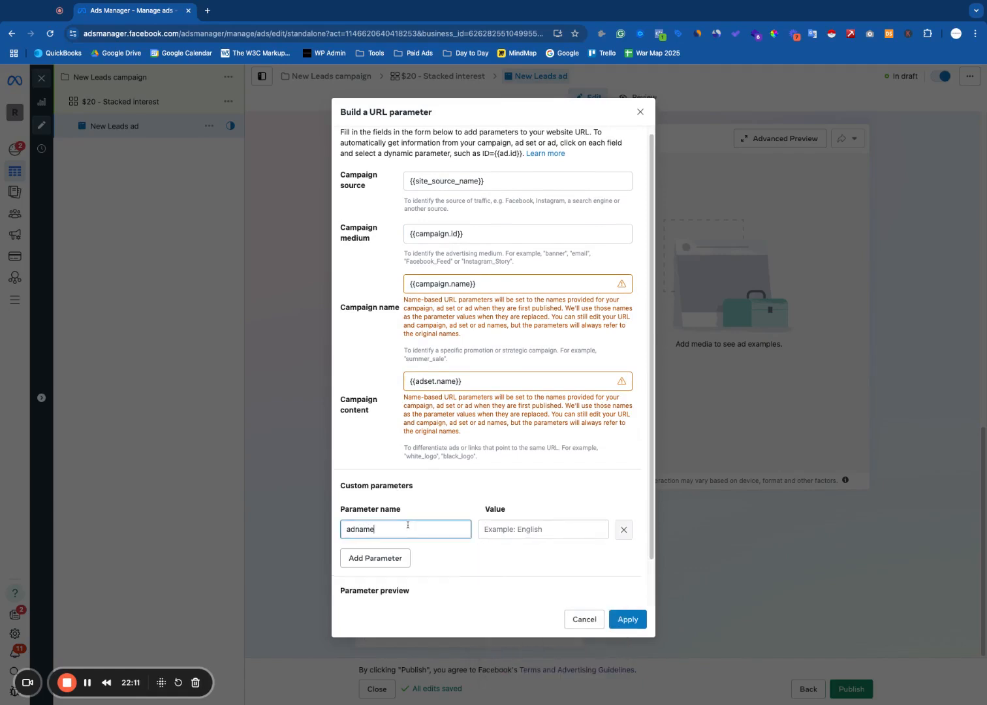
key("BackSpace")
key("BackSpace")
key("BackSpace")
key("BackSpace")
key("Tab")
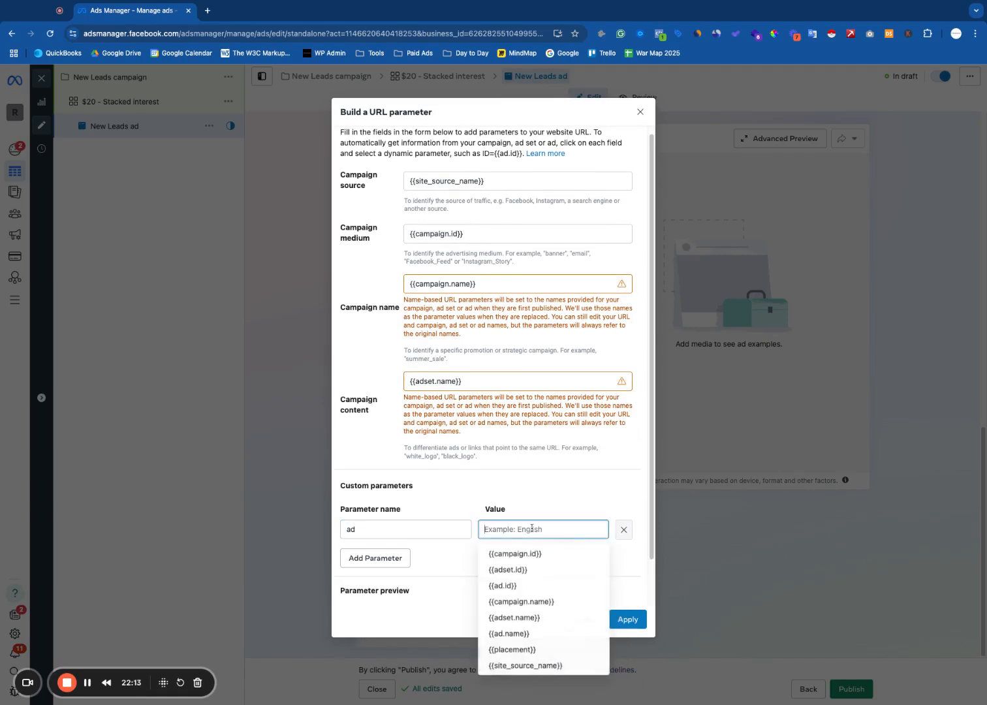
left_click(516, 585)
left_click(627, 618)
Append /utm_source= to the display link, following the first parameter in the ad's URL parameters.
left_click(371, 517)
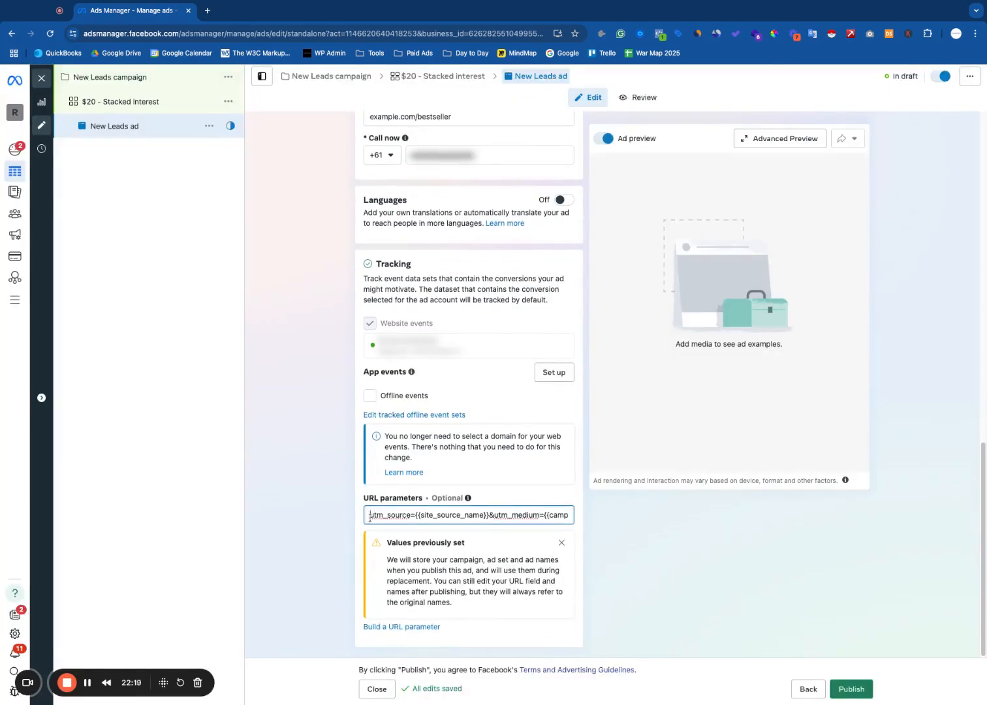
key("super+a")
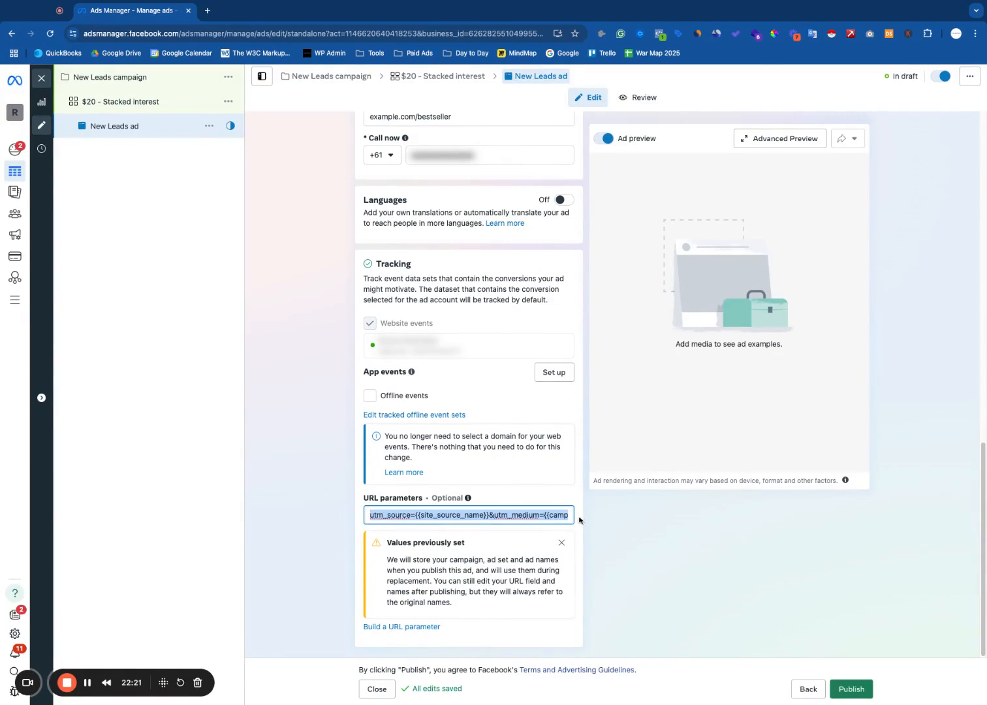
left_click(372, 516)
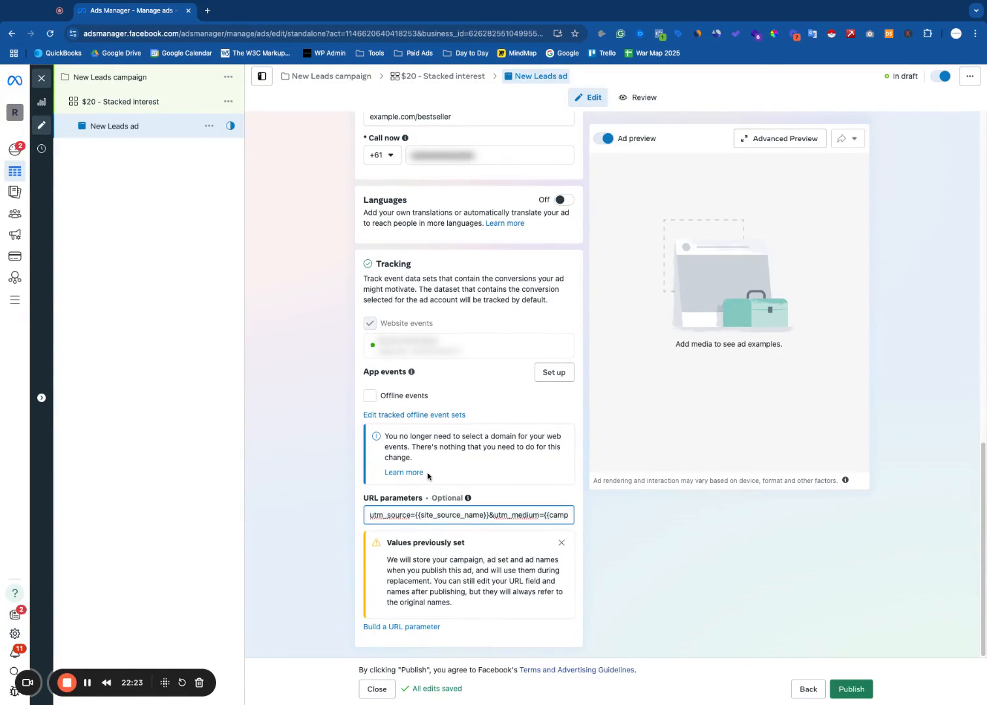
scroll(472, 154, "up", 1)
left_click(467, 143)
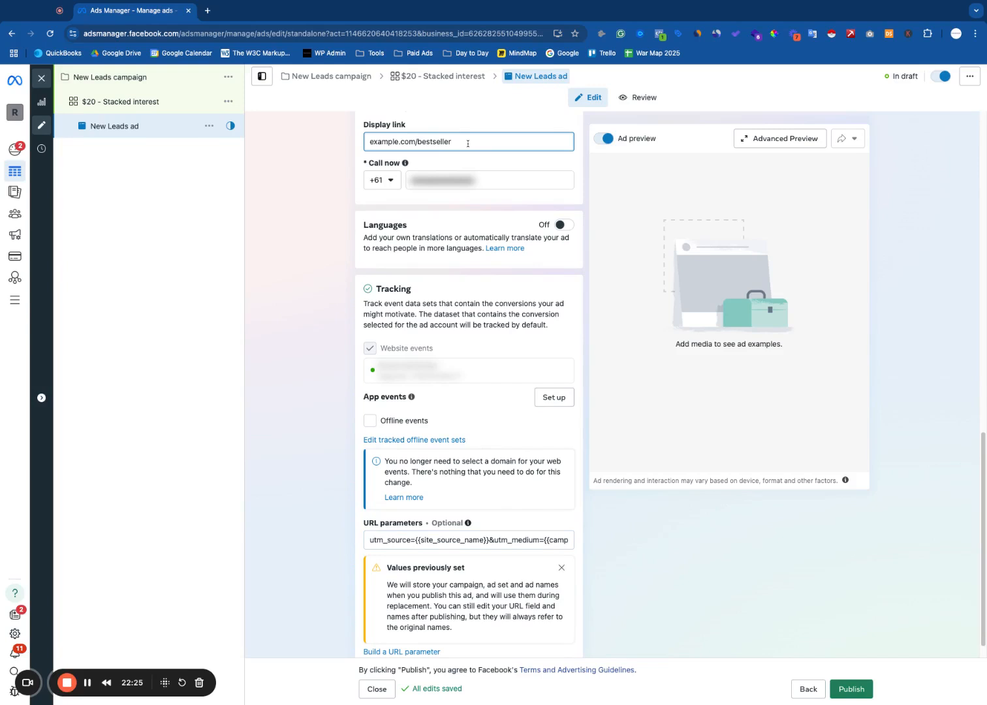
type("/utm_source=")
Examine the source, medium and campaign values within the ad's URL parameters string.
left_click_drag(484, 541, 448, 540)
left_click(547, 539)
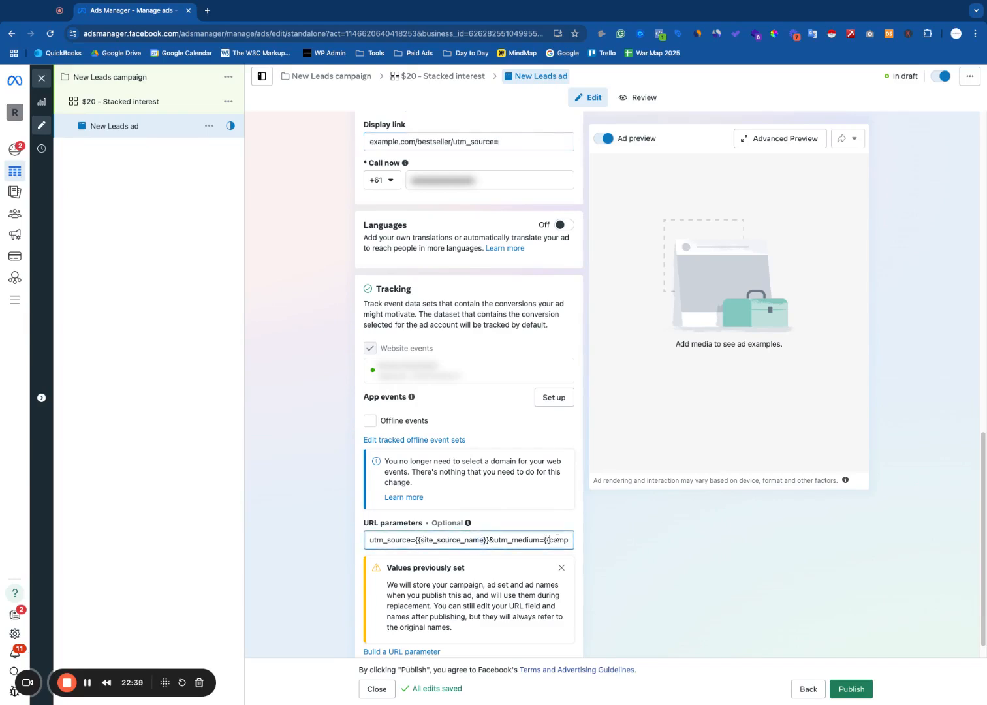
key("Right")
key("Right")
key("Right")
key("Right")
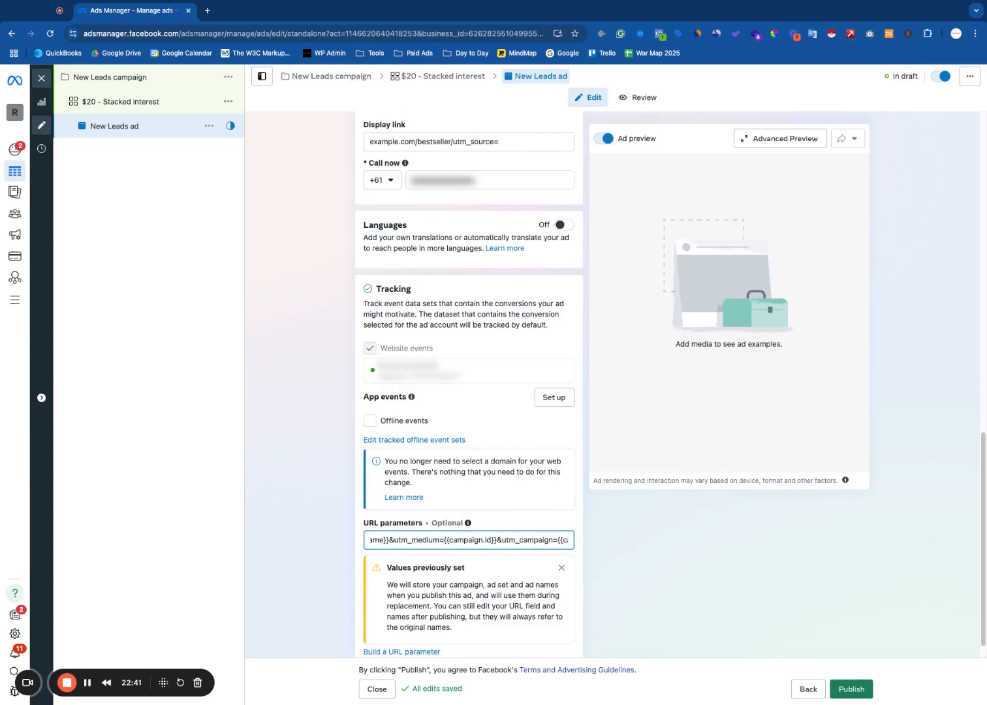
scroll(564, 527, "down", 1)
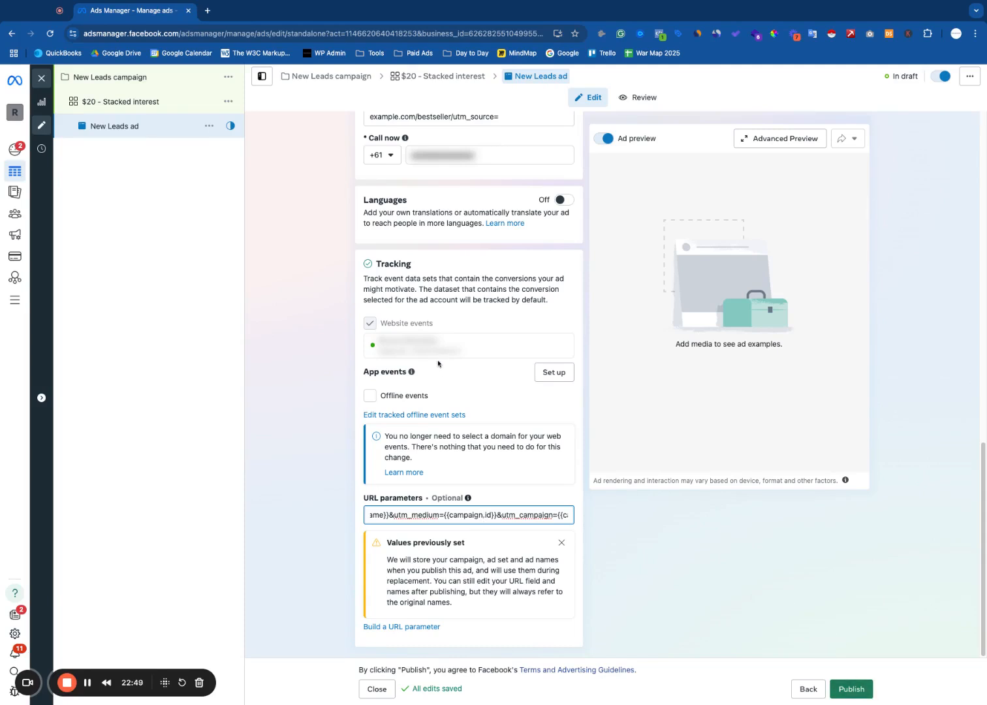
Rename the ad as "Video 1 - Copy 1 - 2 headlines".
scroll(449, 377, "up", 15)
left_click_drag(419, 155, 369, 154)
type("Vid")
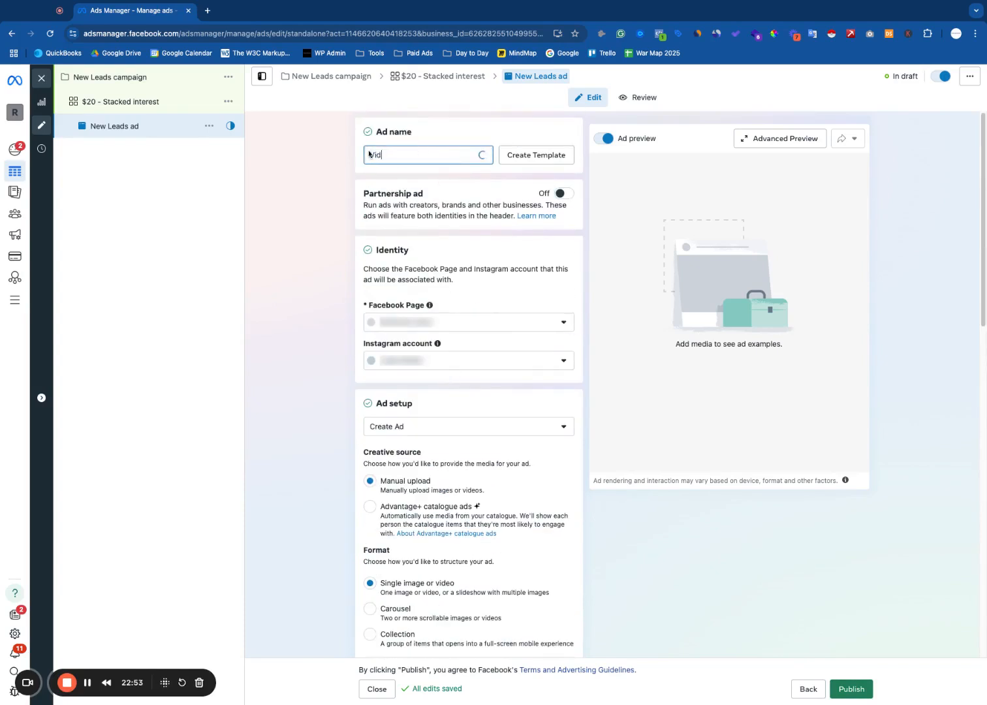
type("eo 1 - Copy 1 - 2 headlines")
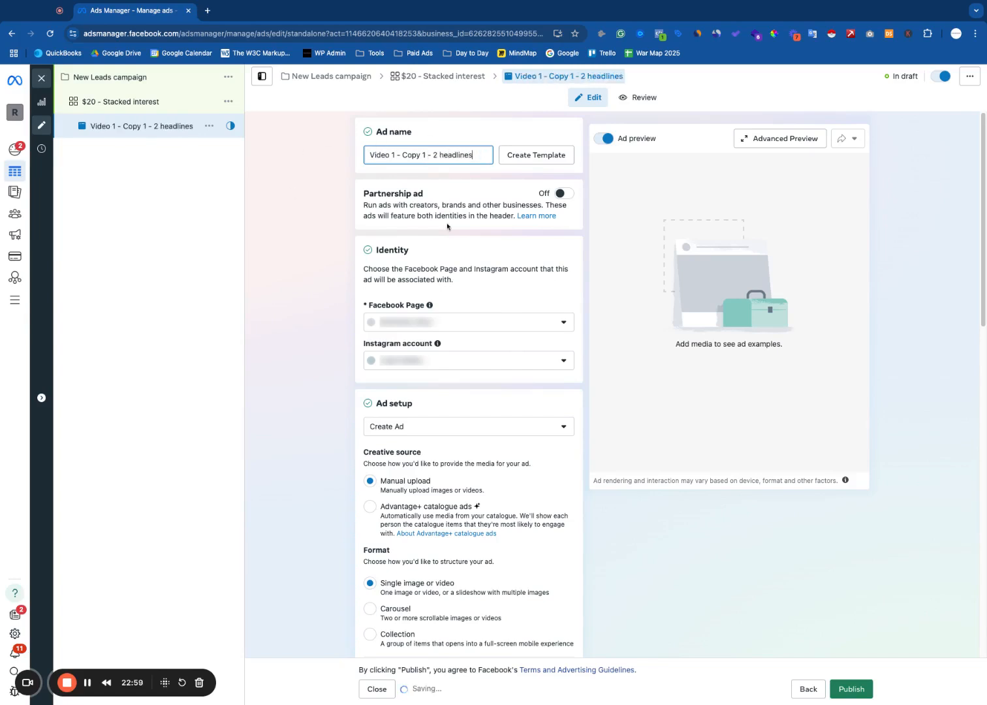
Rename the New Leads campaign as "Property Audience - ABO".
left_click(129, 79)
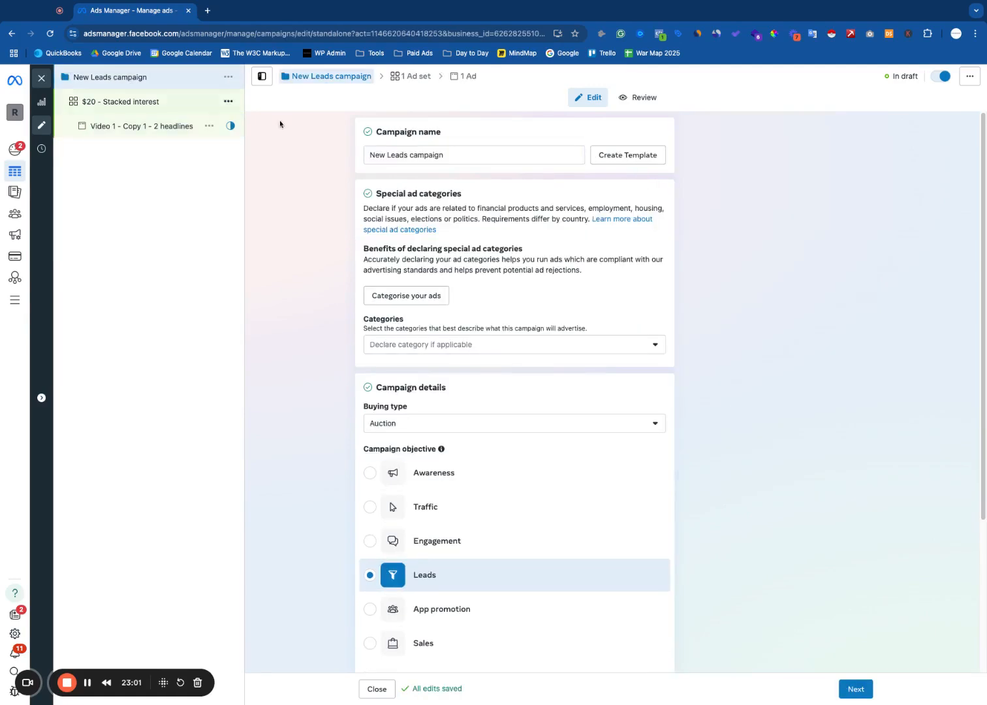
triple_click(461, 155)
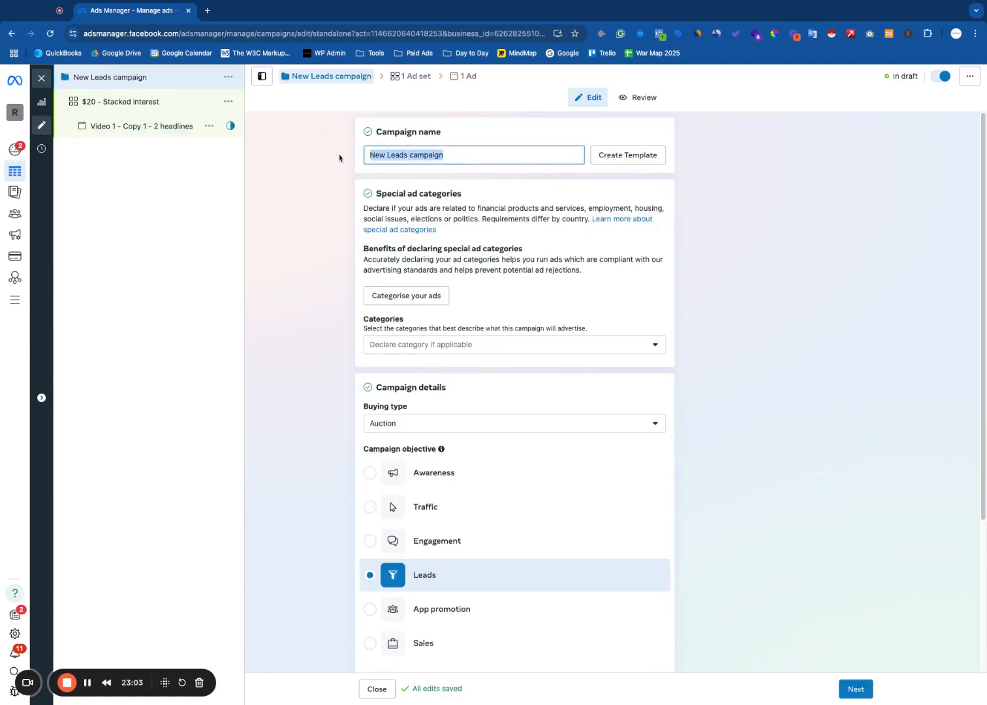
type("Prope")
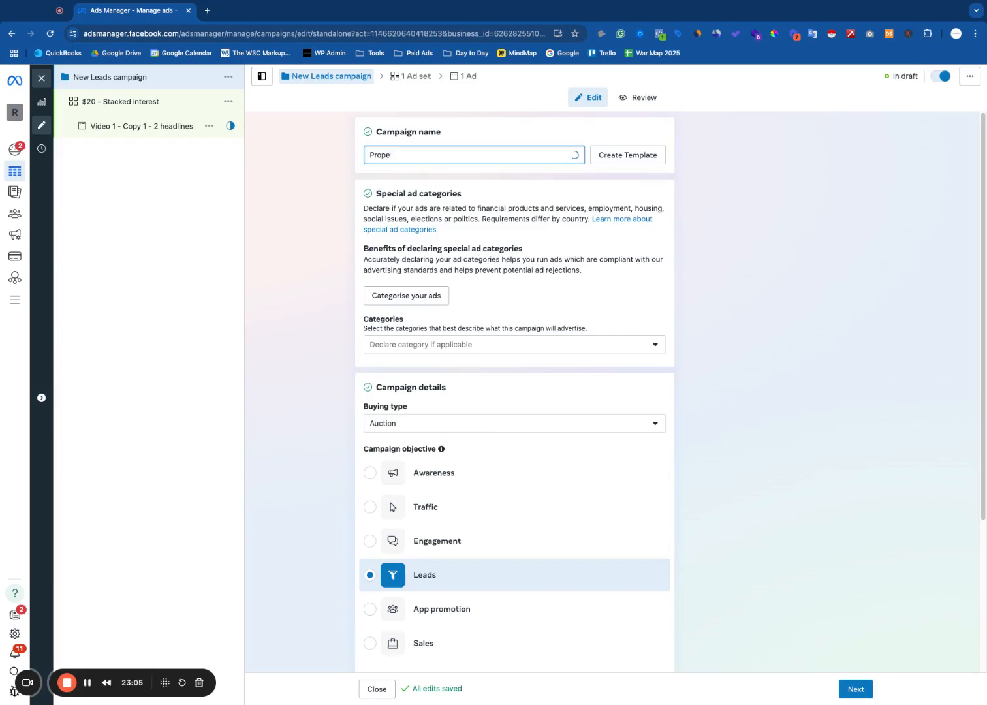
type("rty Audience - ABO -")
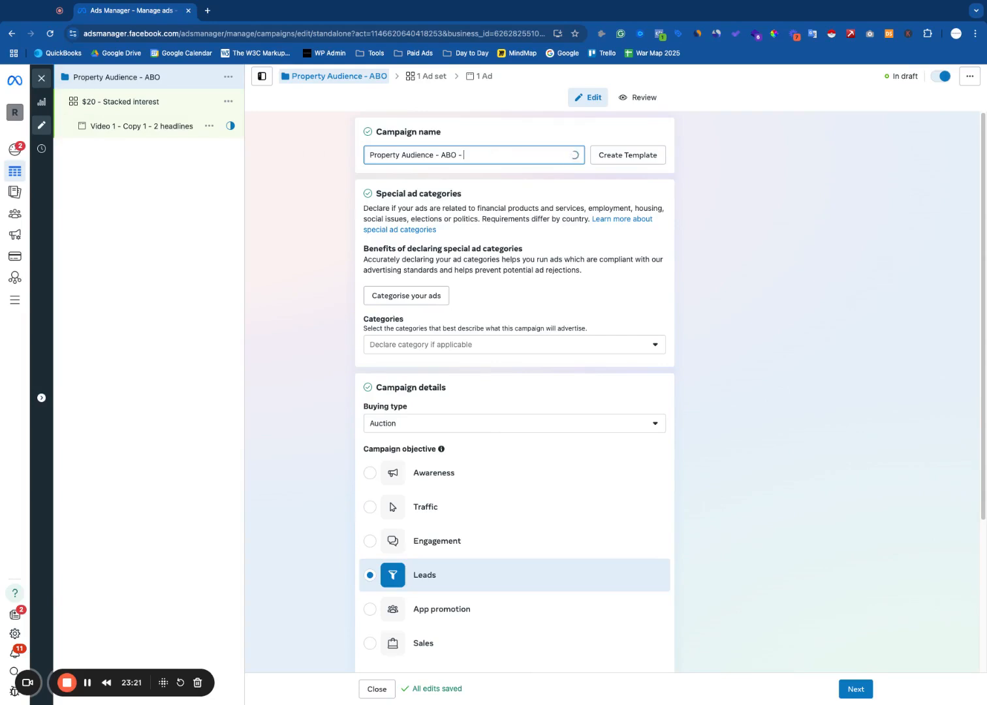
Prefix the campaign name with the date so it reads "4/3 - Property Audience - ABO".
left_click(370, 155)
type("4/")
type("3.")
key("BackSpace")
key("BackSpace")
type("-")
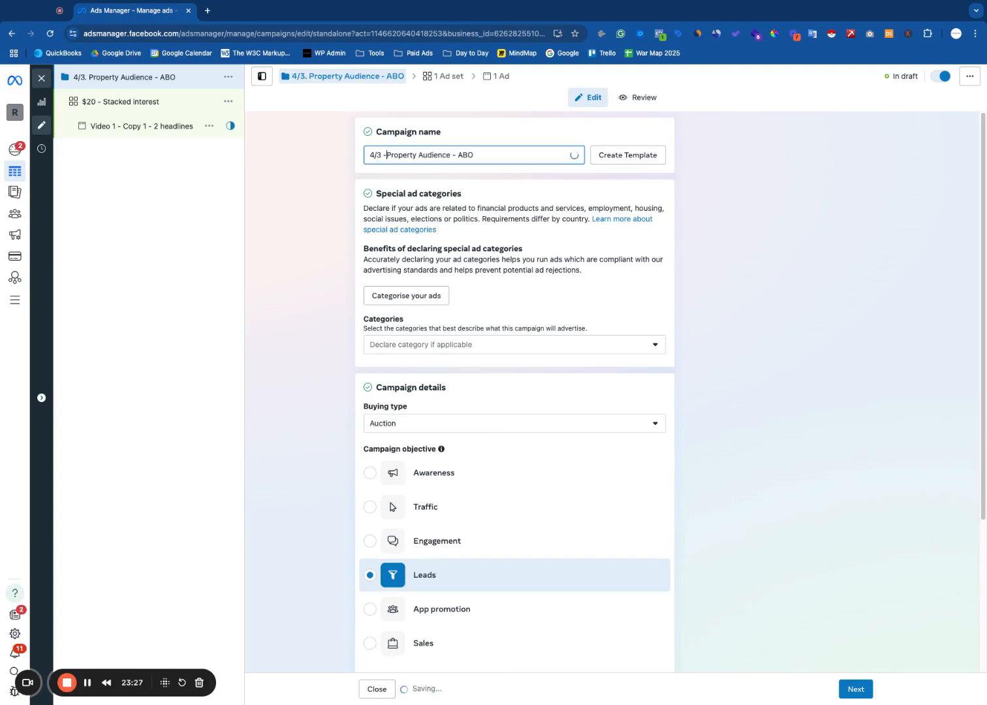
left_click(374, 163)
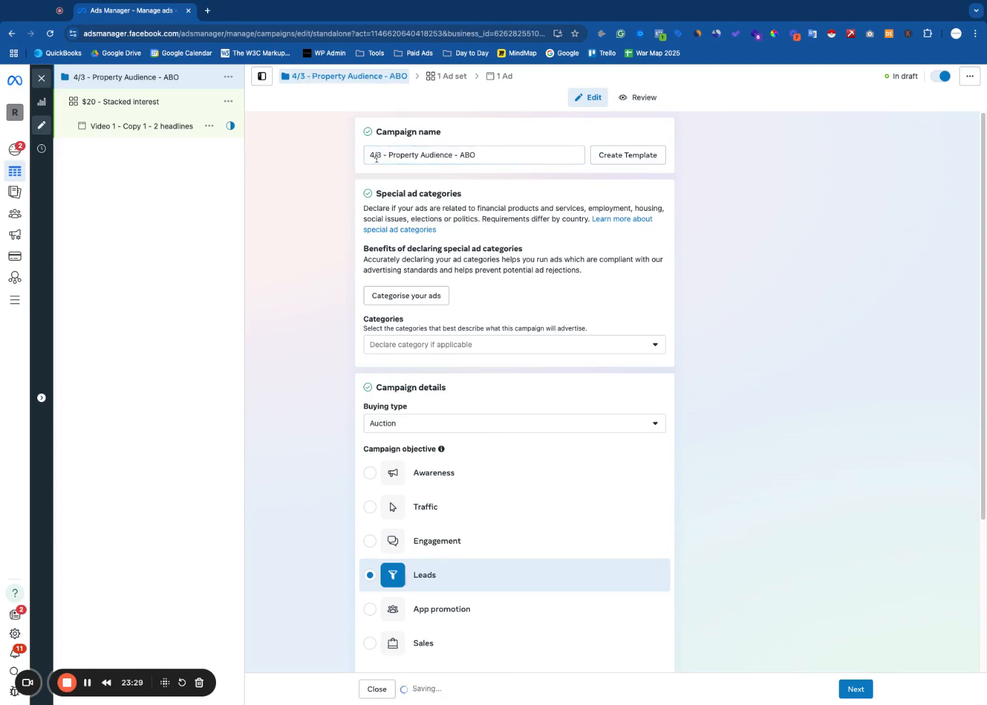